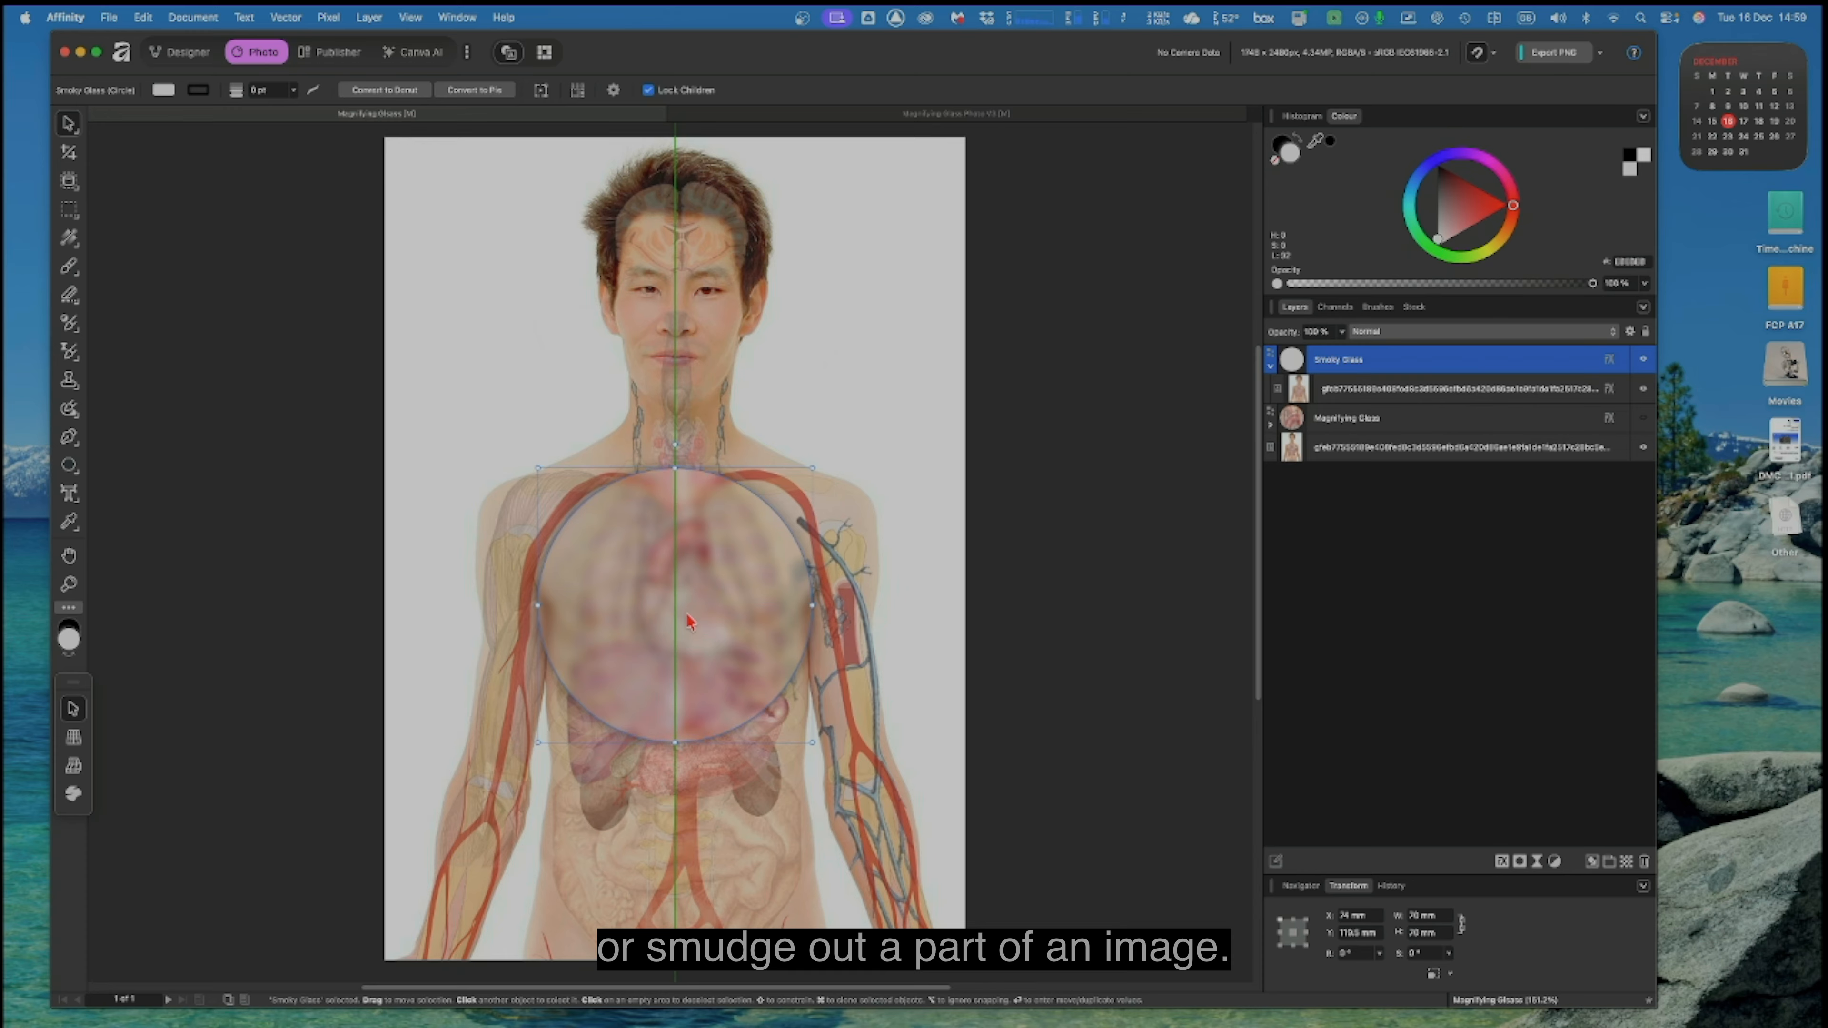
Step: Move the Smoky Glass circle up over the upper chest, then switch visibility from it to the Magnifying Glass layer
drag(685, 611, 681, 559)
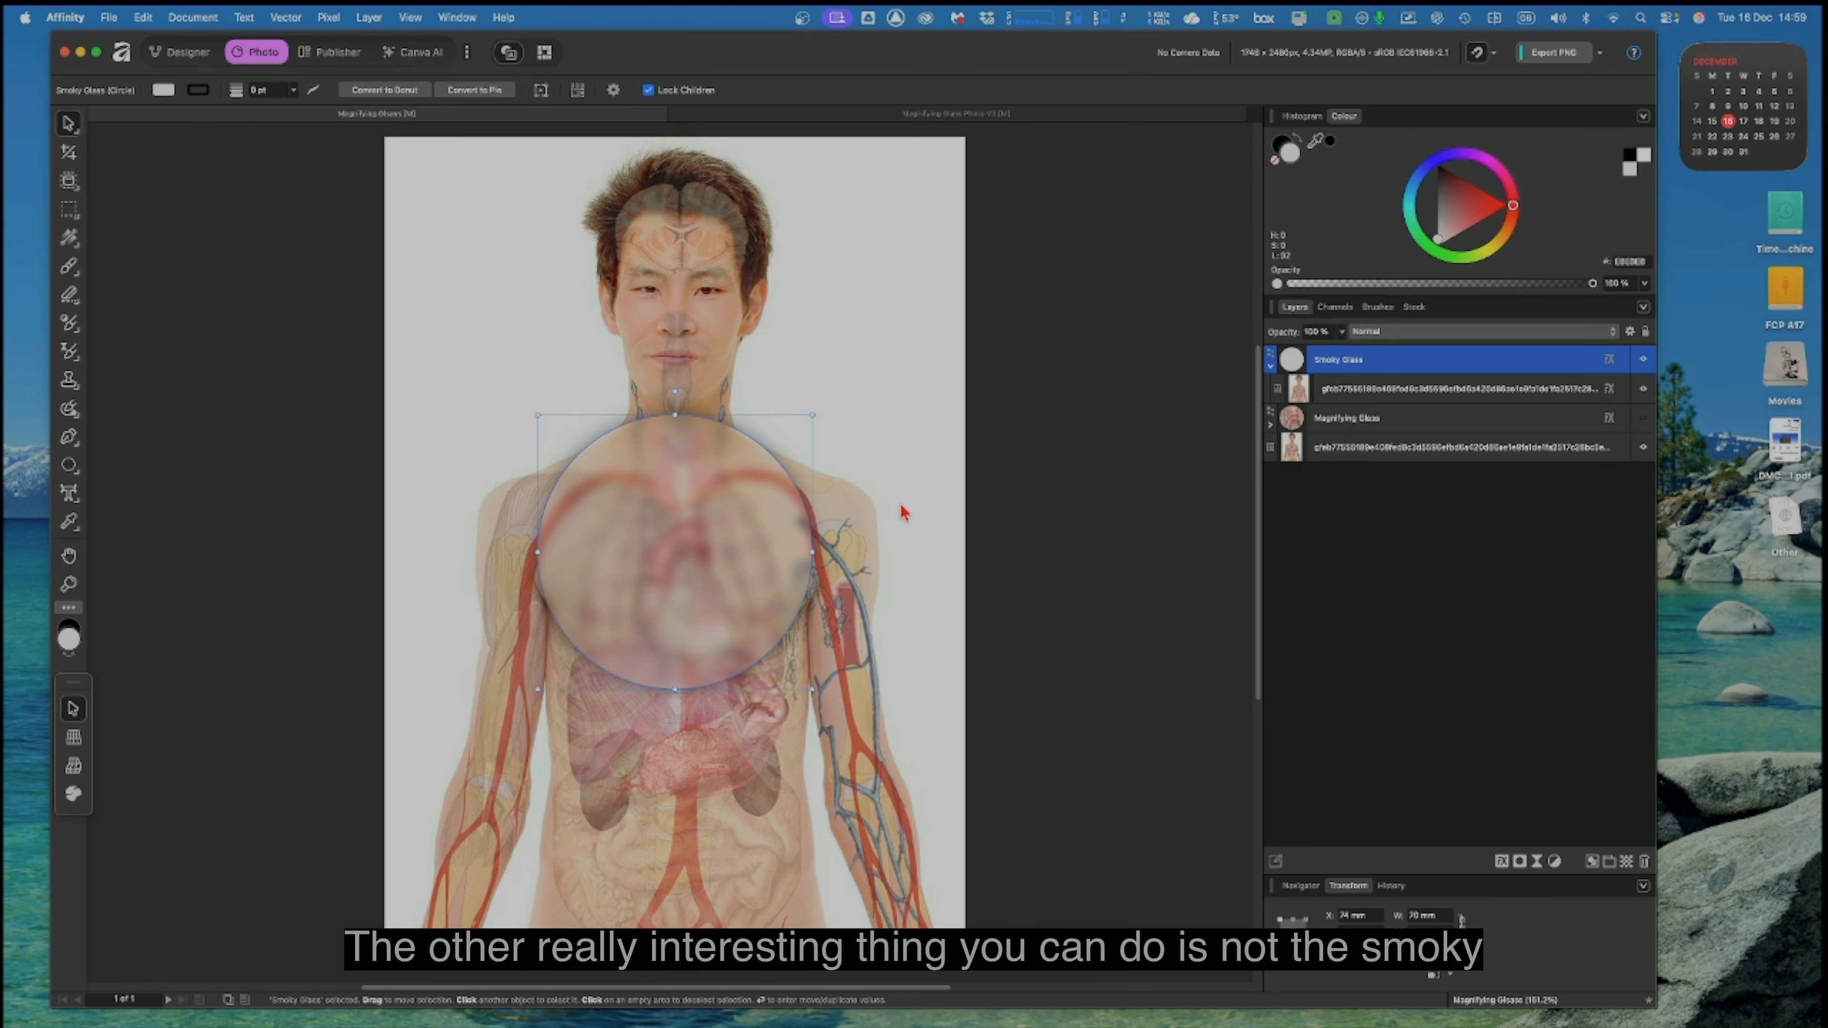
click(1644, 360)
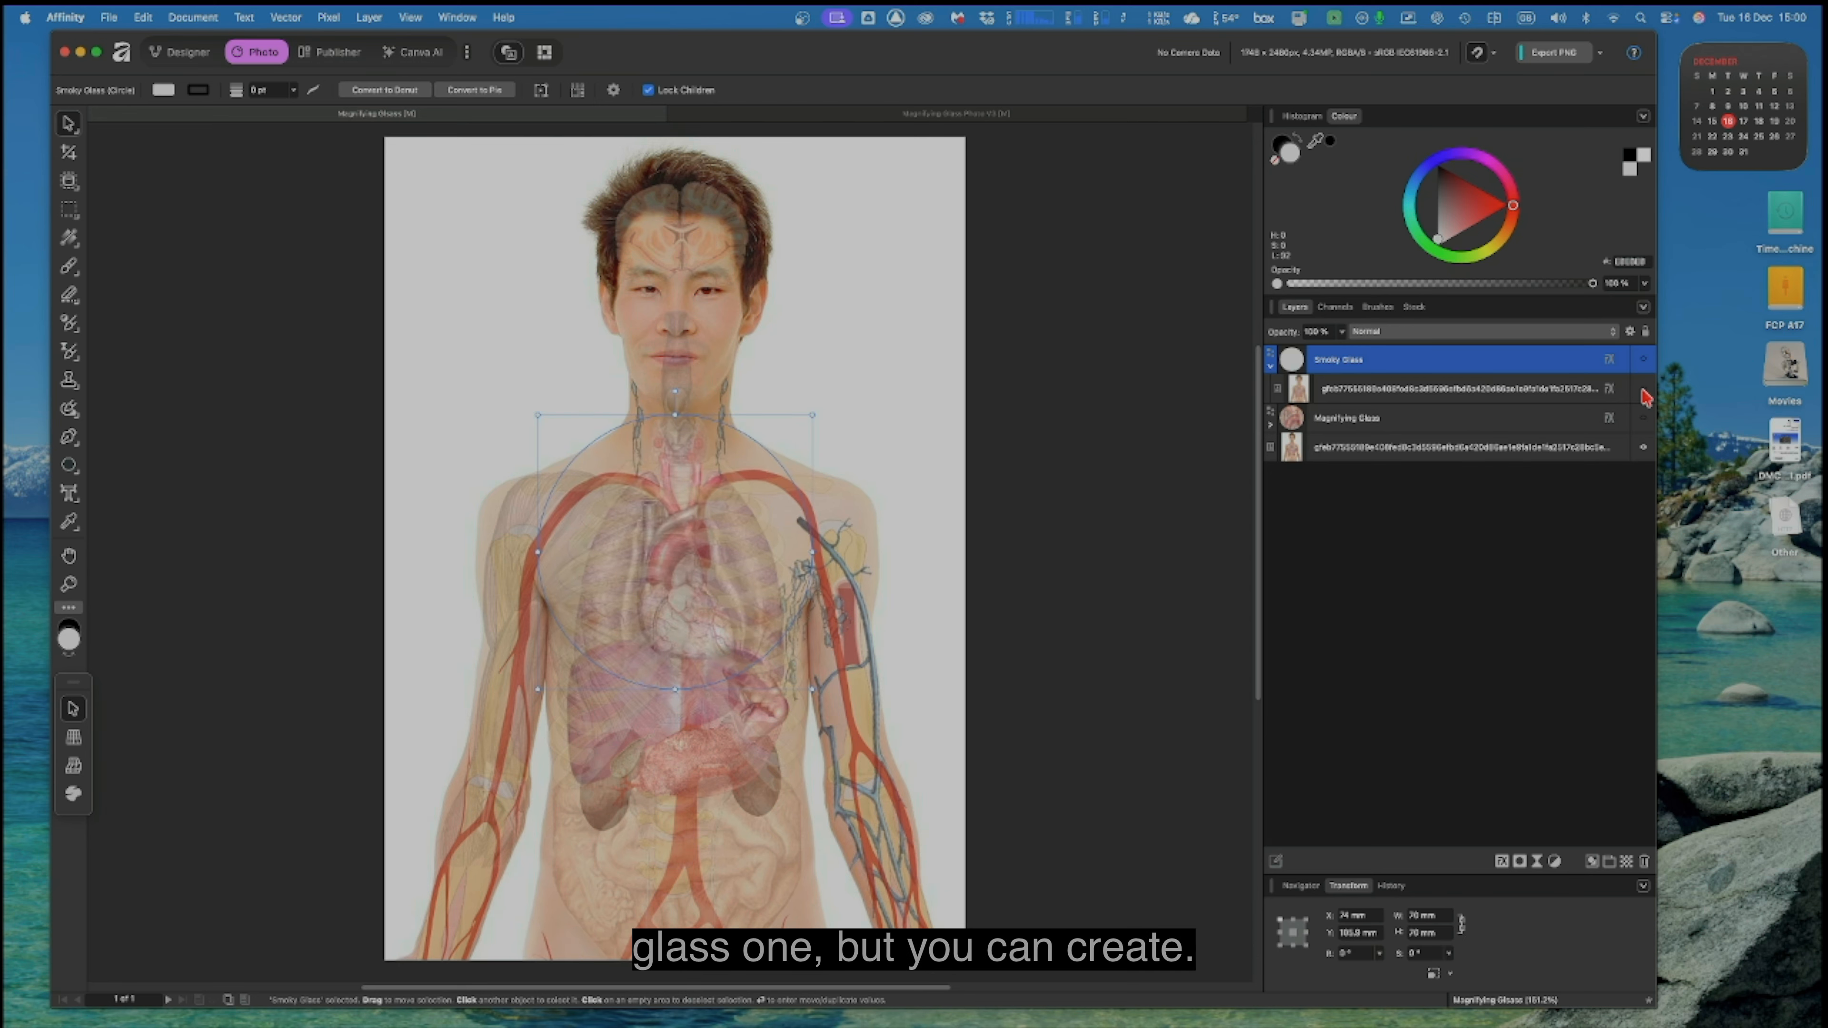
click(1644, 419)
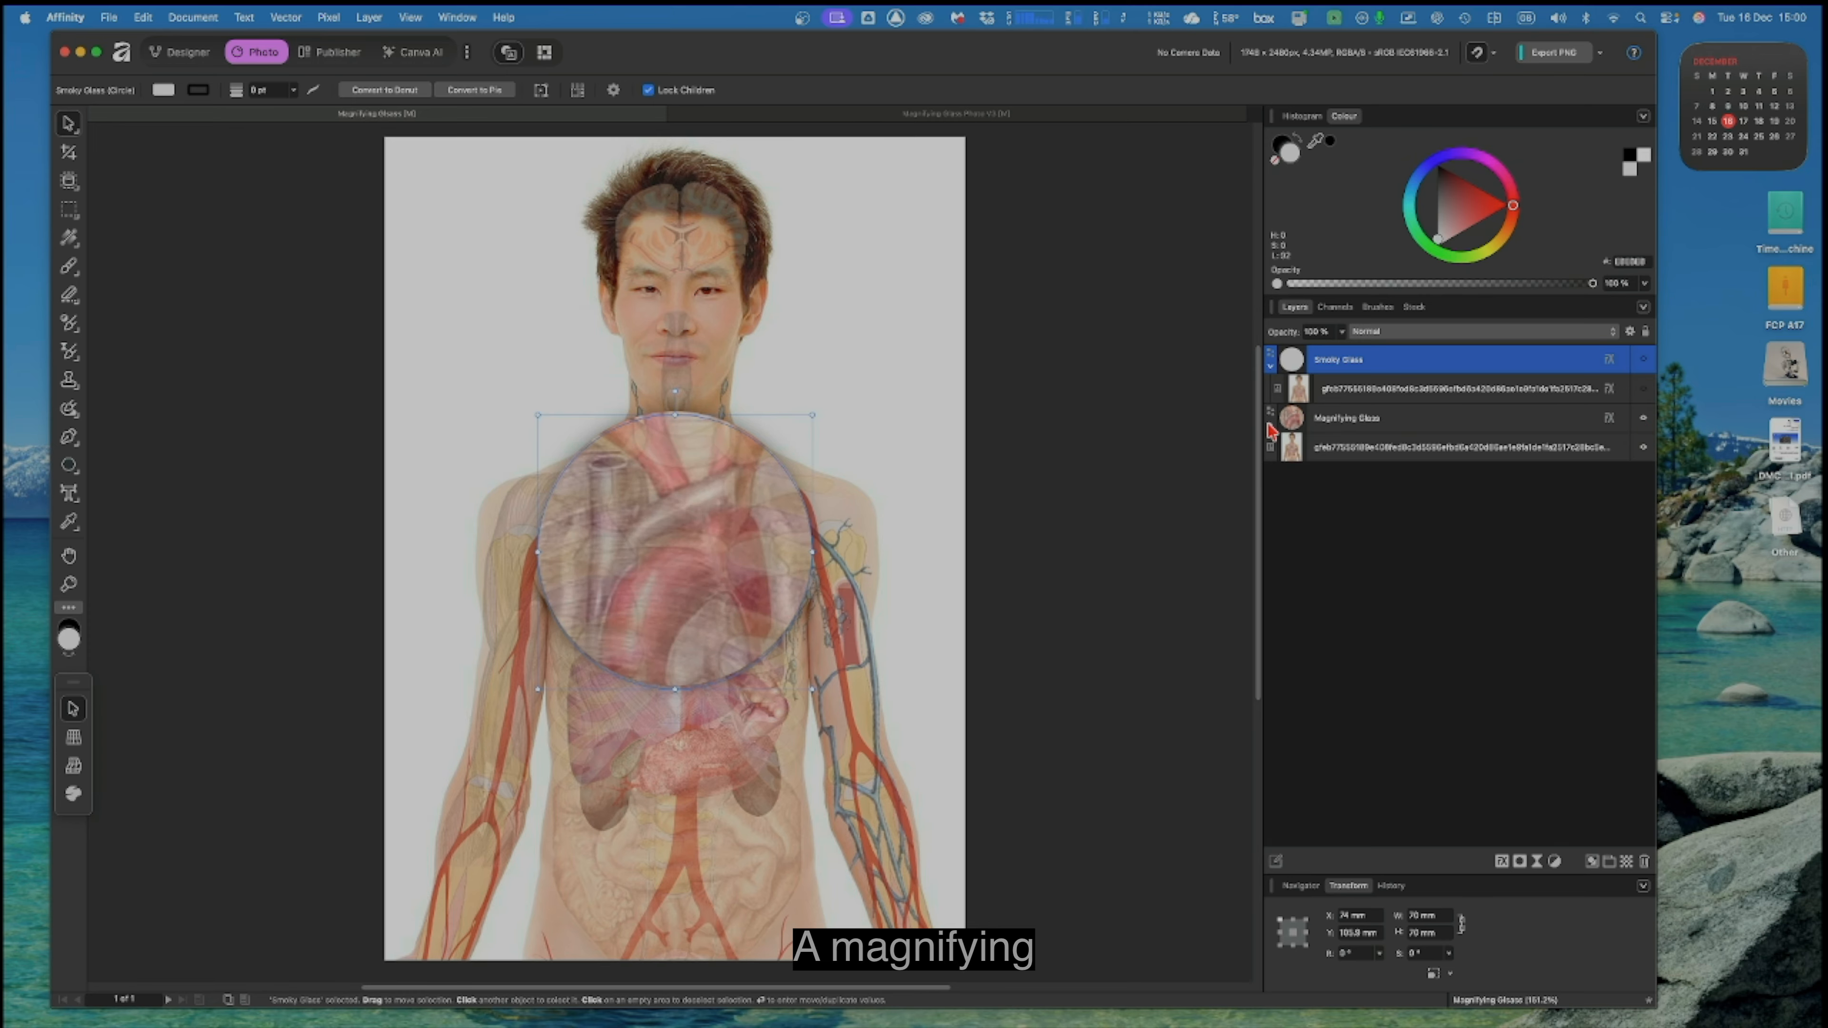
Step: Expand the Magnifying Glass layer and shift its circle slightly upward over the chest
click(1271, 426)
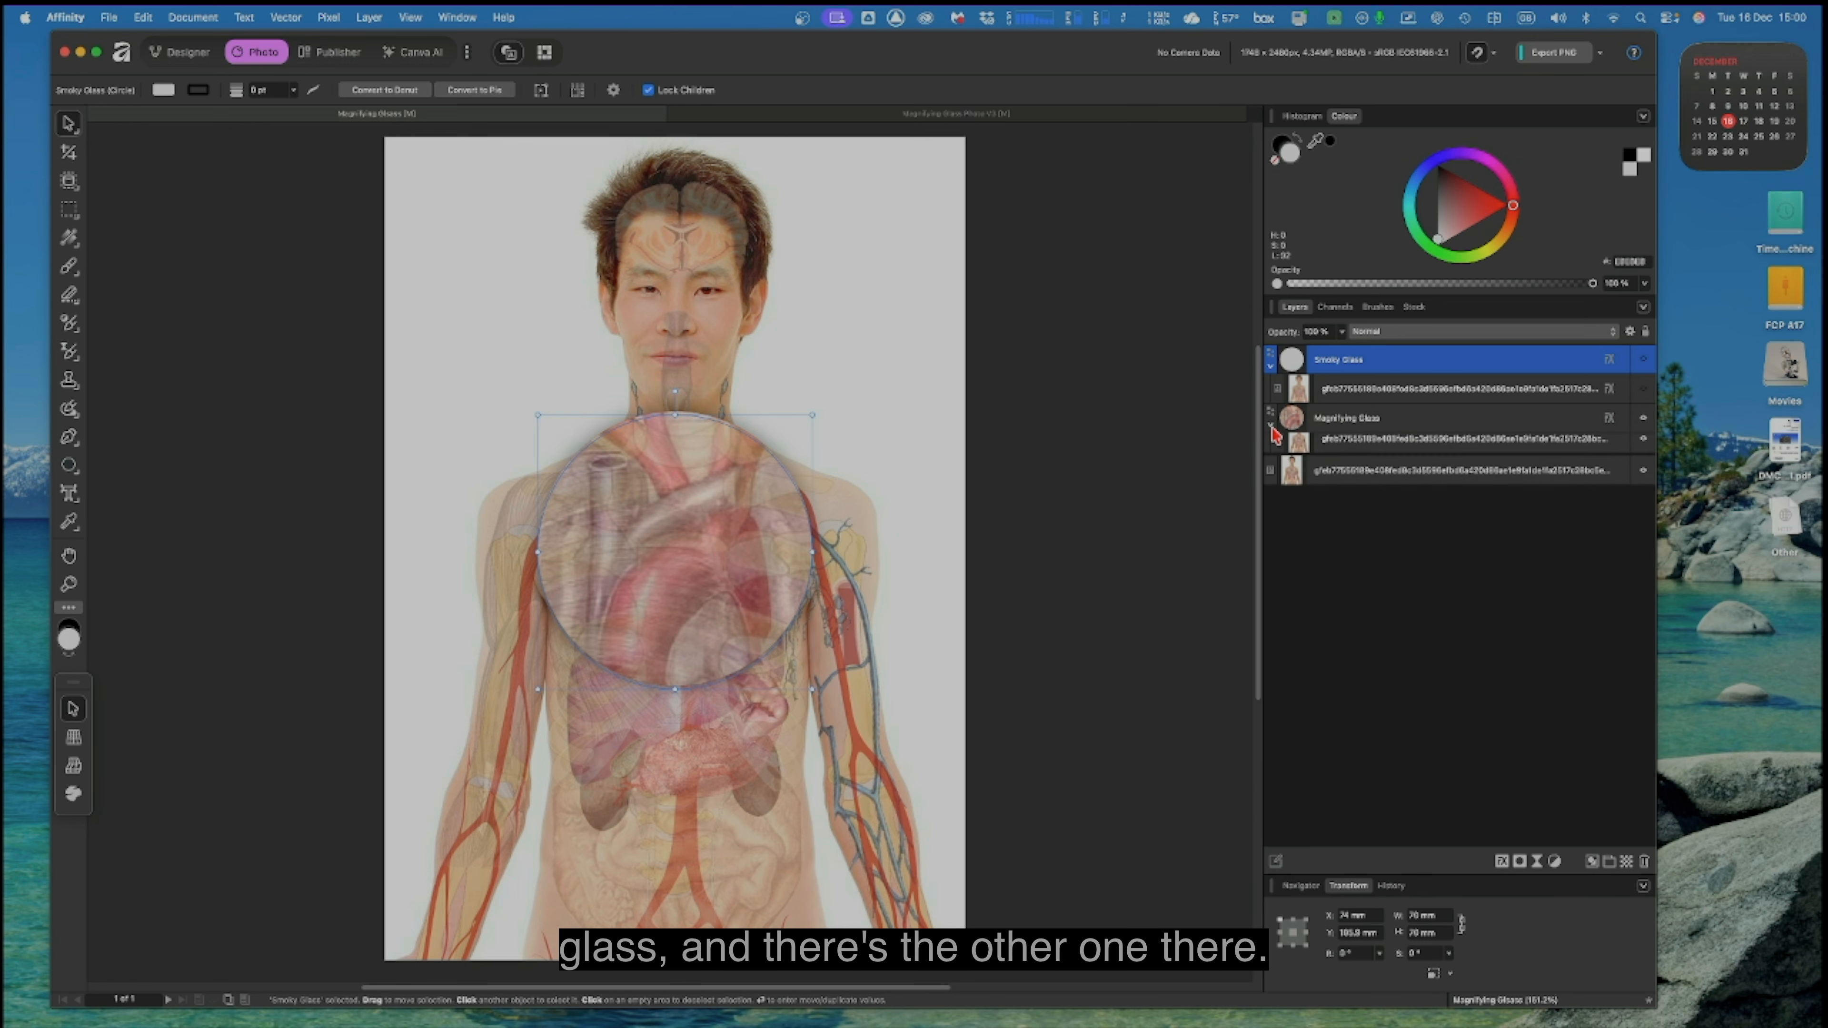
click(1532, 424)
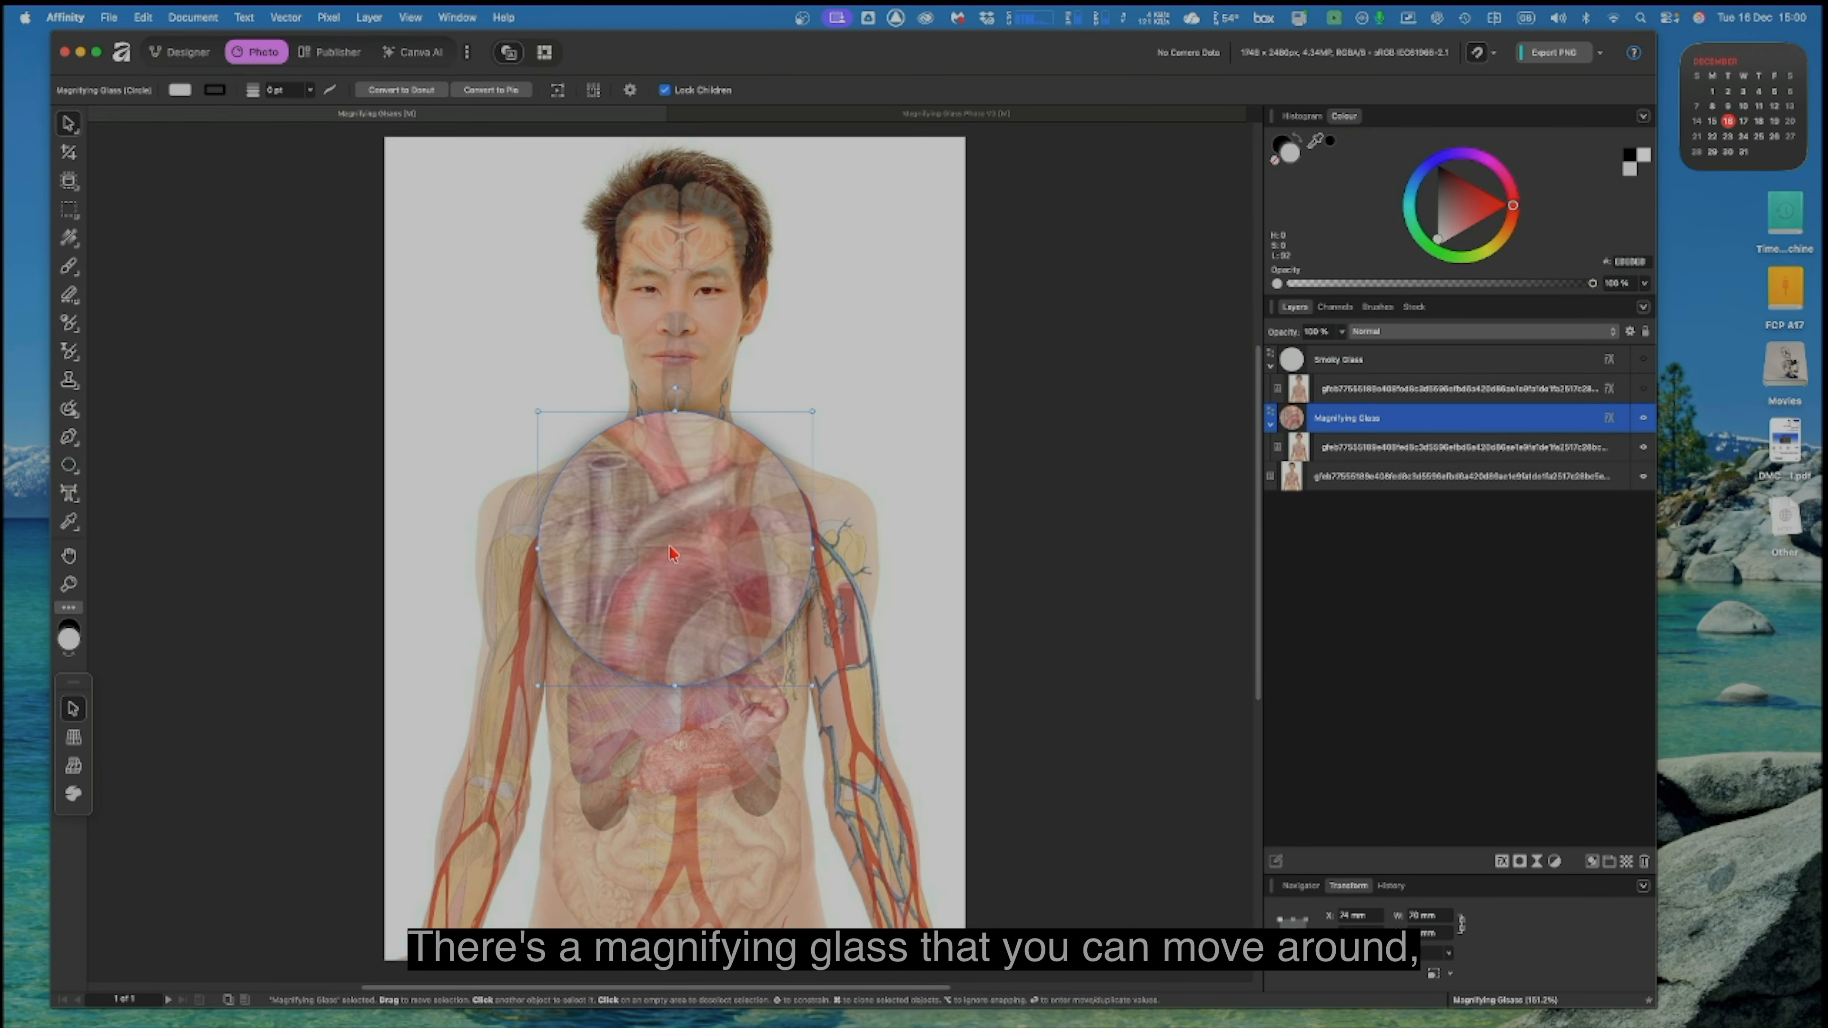
mouse_move(674, 552)
mouse_down()
mouse_move(702, 597)
mouse_move(678, 731)
mouse_move(634, 765)
mouse_move(642, 791)
mouse_move(705, 808)
mouse_move(794, 785)
mouse_move(791, 632)
mouse_move(755, 581)
mouse_move(675, 546)
mouse_up()
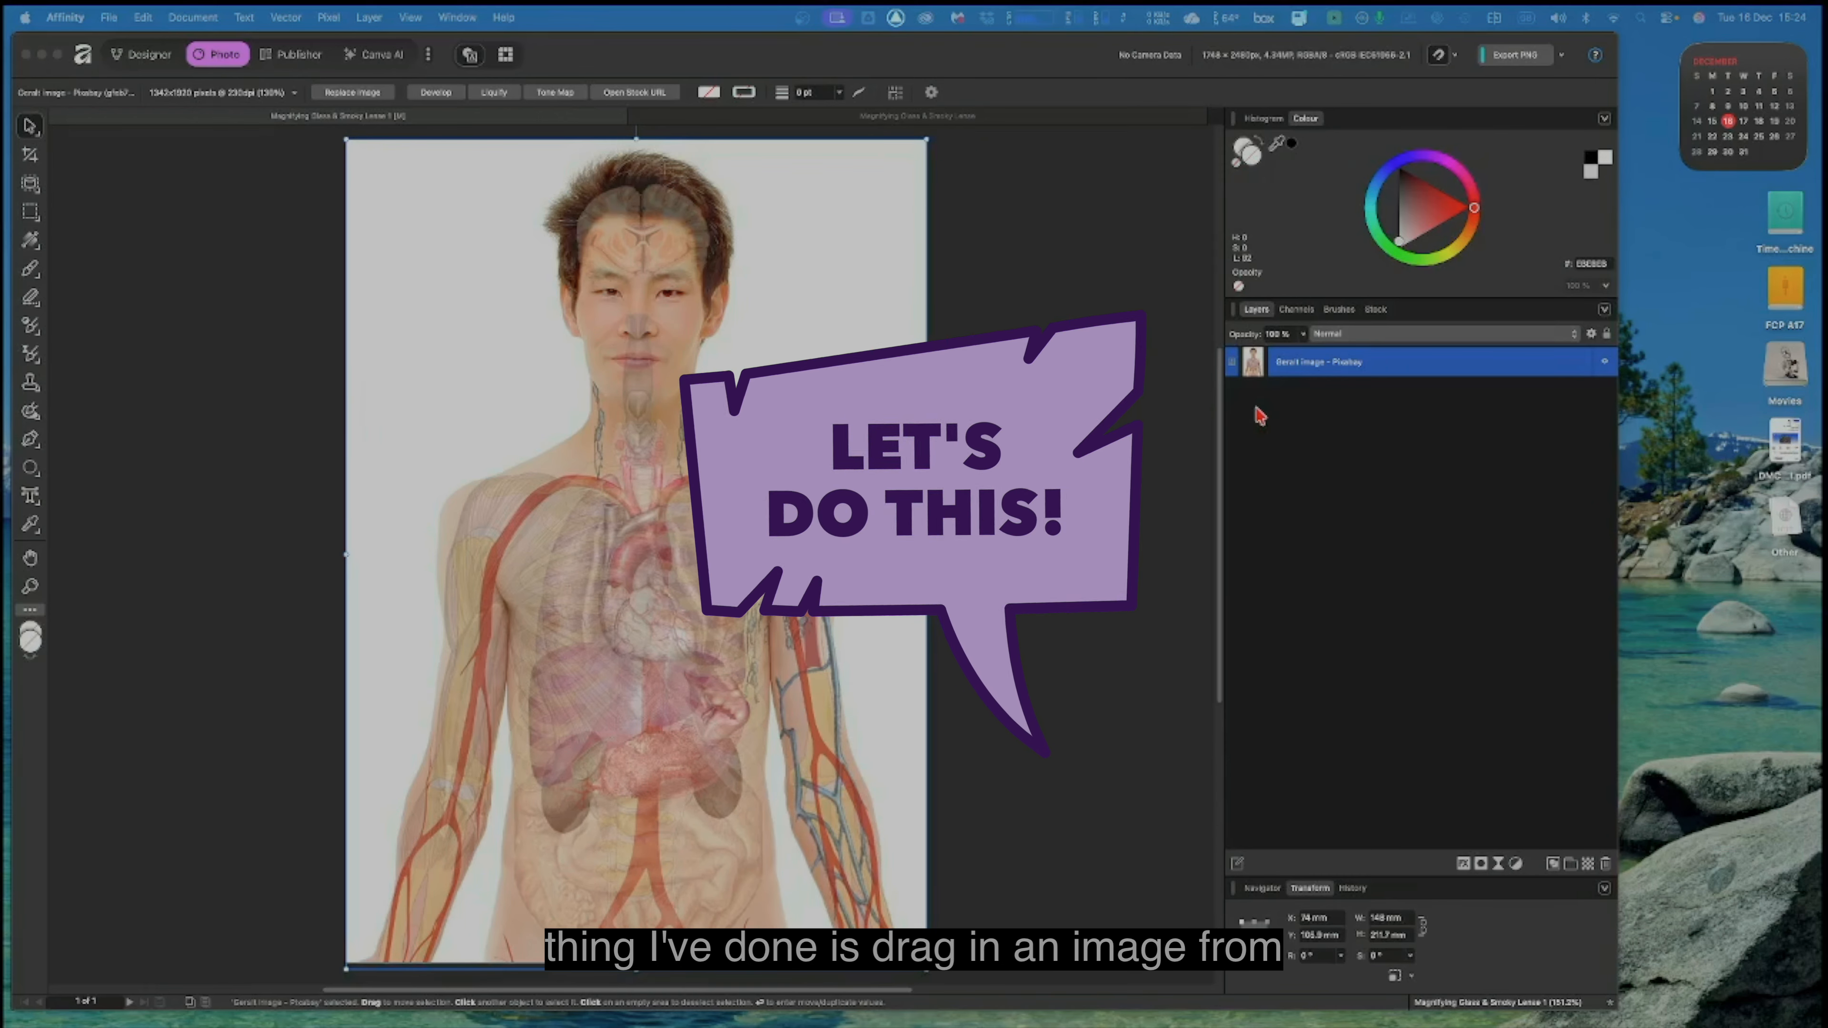
Step: Look at the Pixabay stock images for "body" and return to the layer list
click(1375, 309)
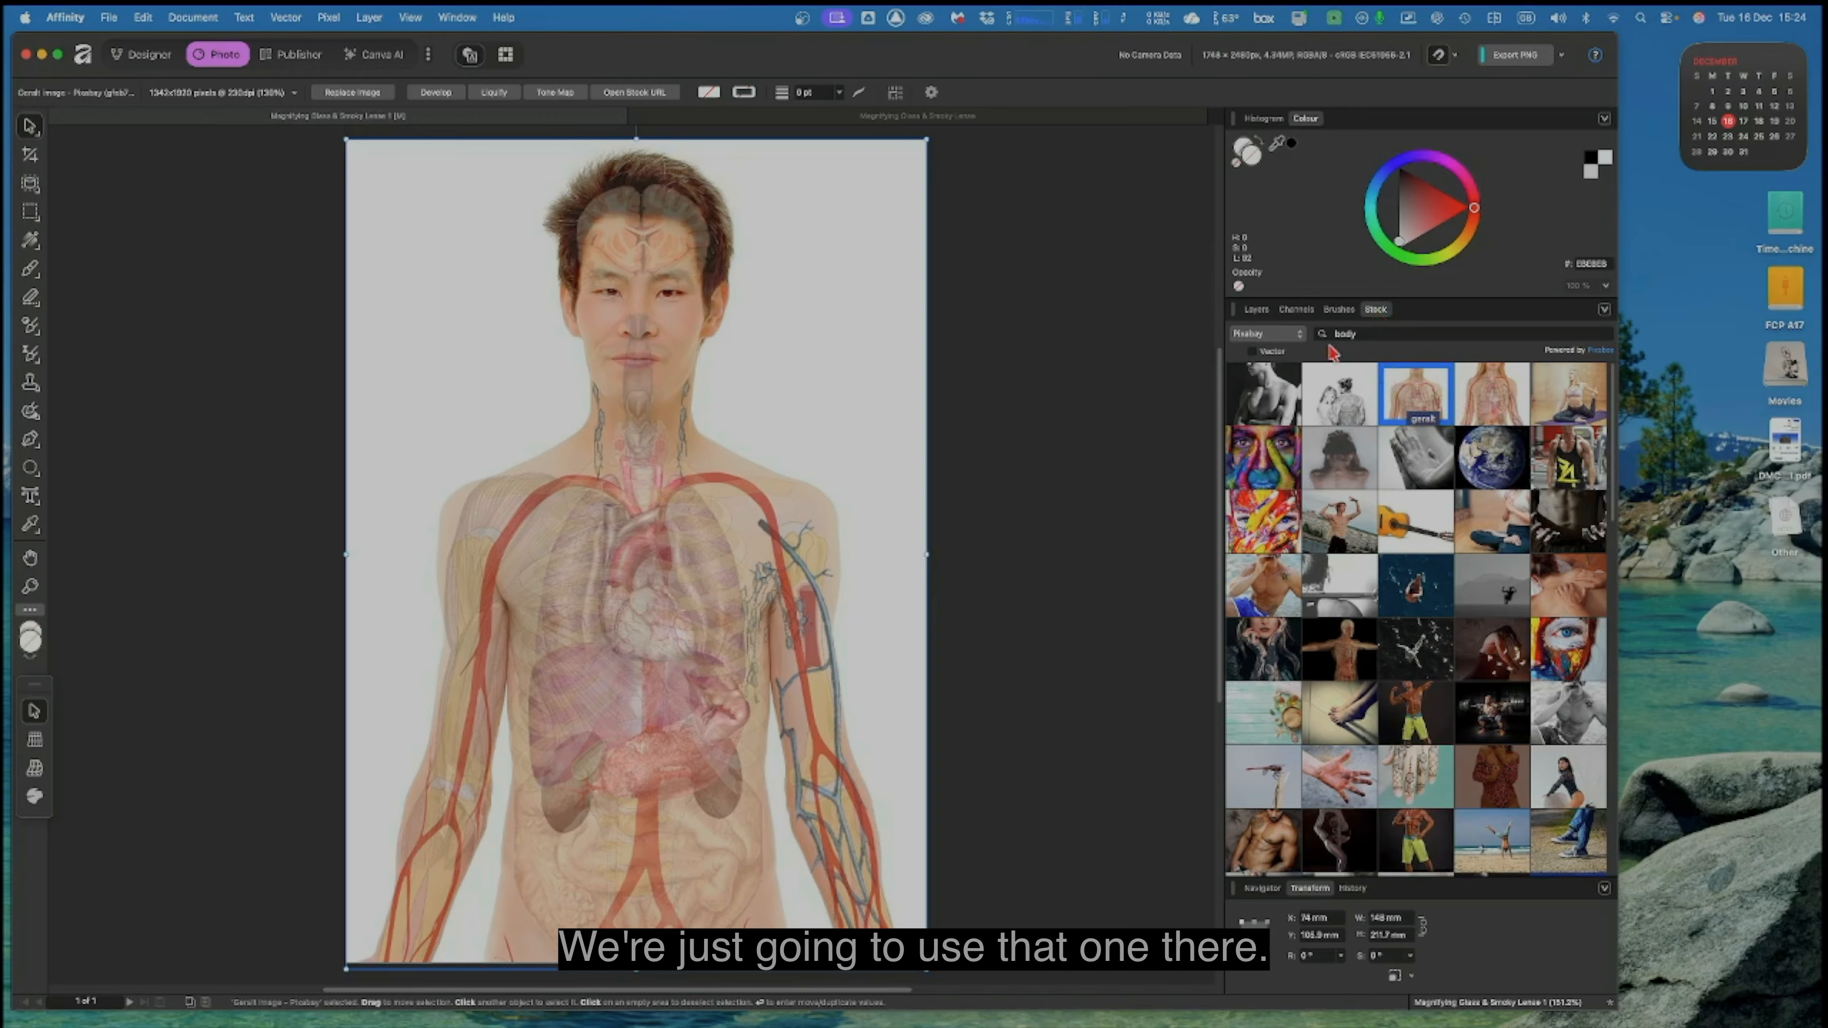
click(1258, 311)
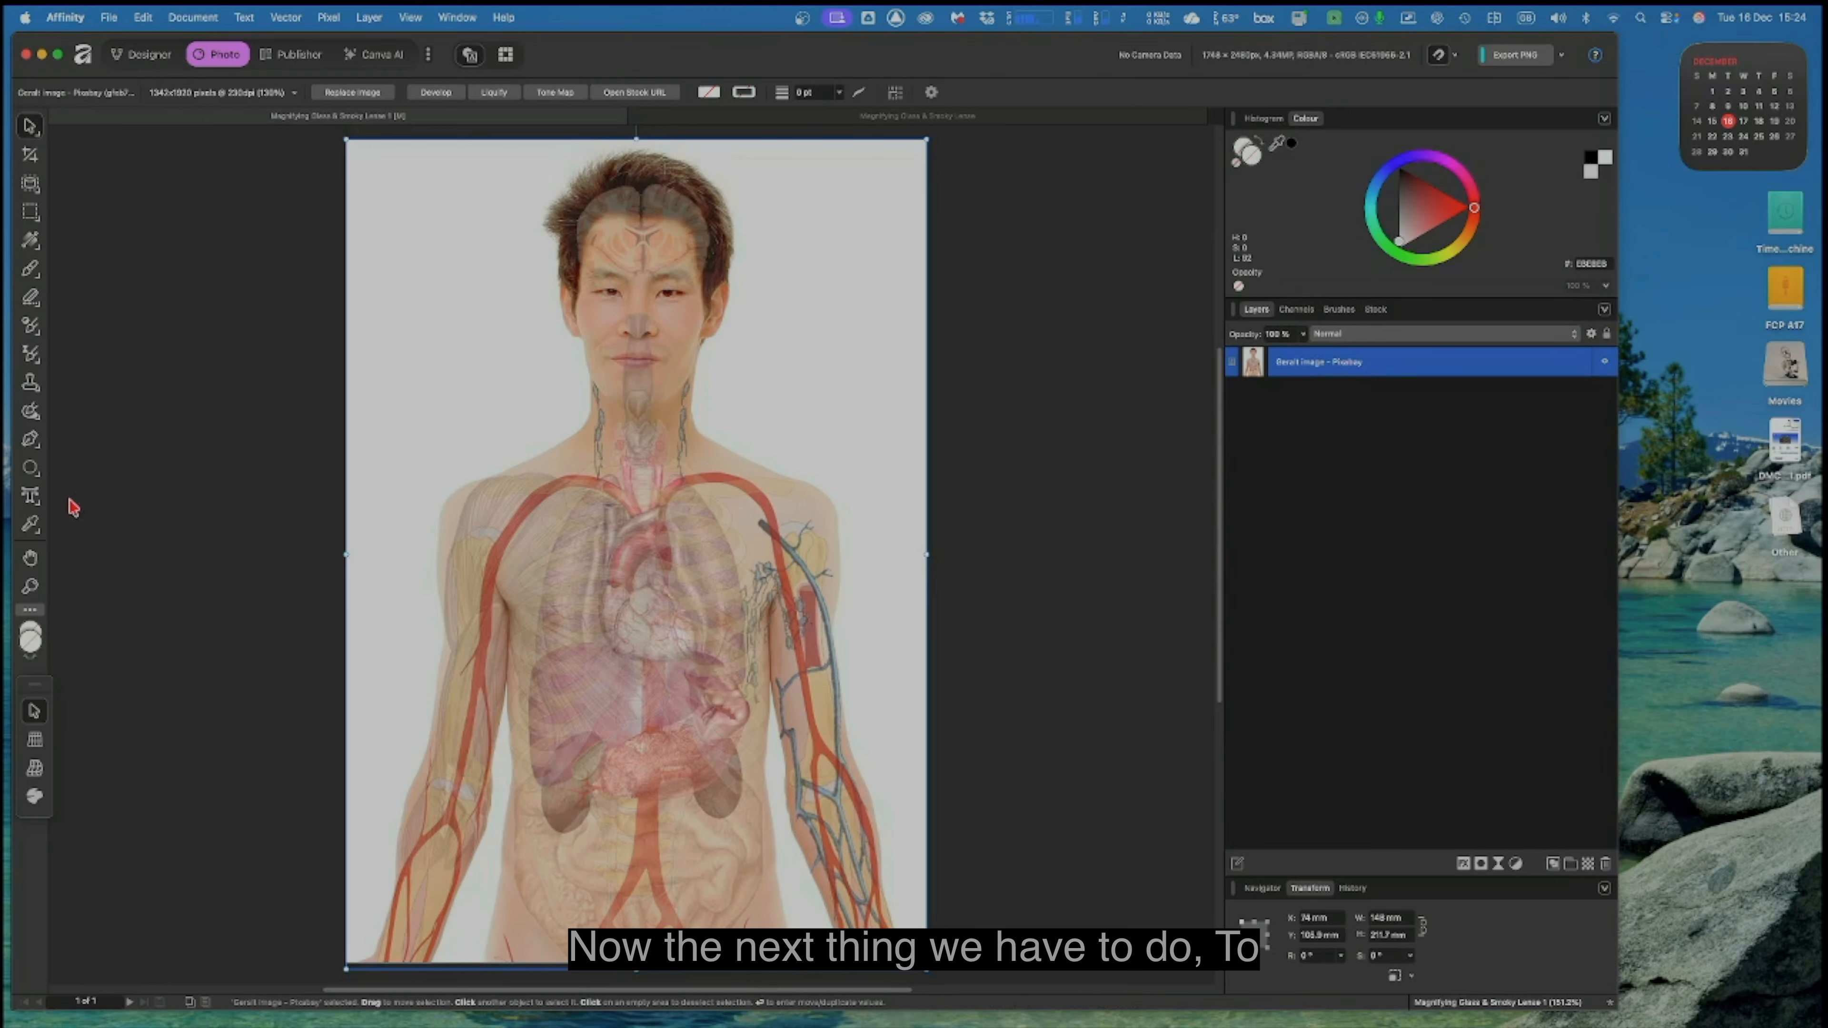
Step: Draw a circle about 45 mm across over the upper chest and set its width and height to 50 mm
drag(38, 481, 81, 487)
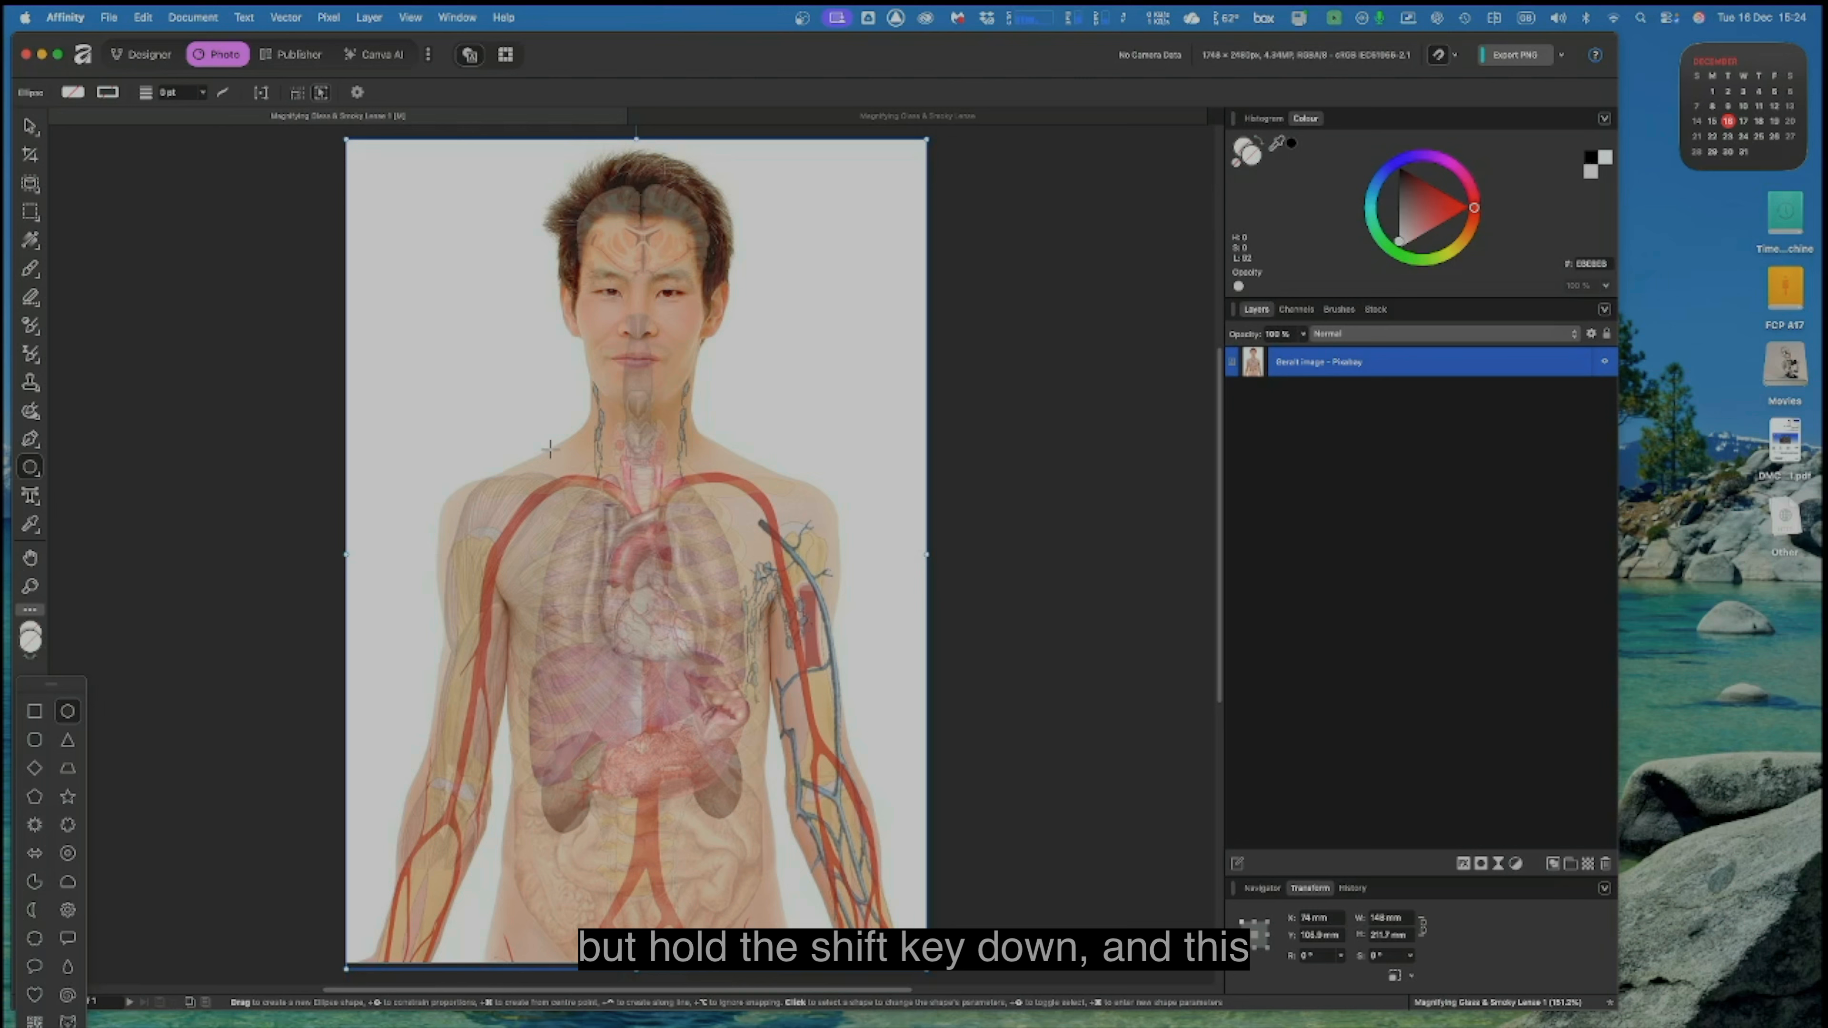
drag(549, 448, 762, 561)
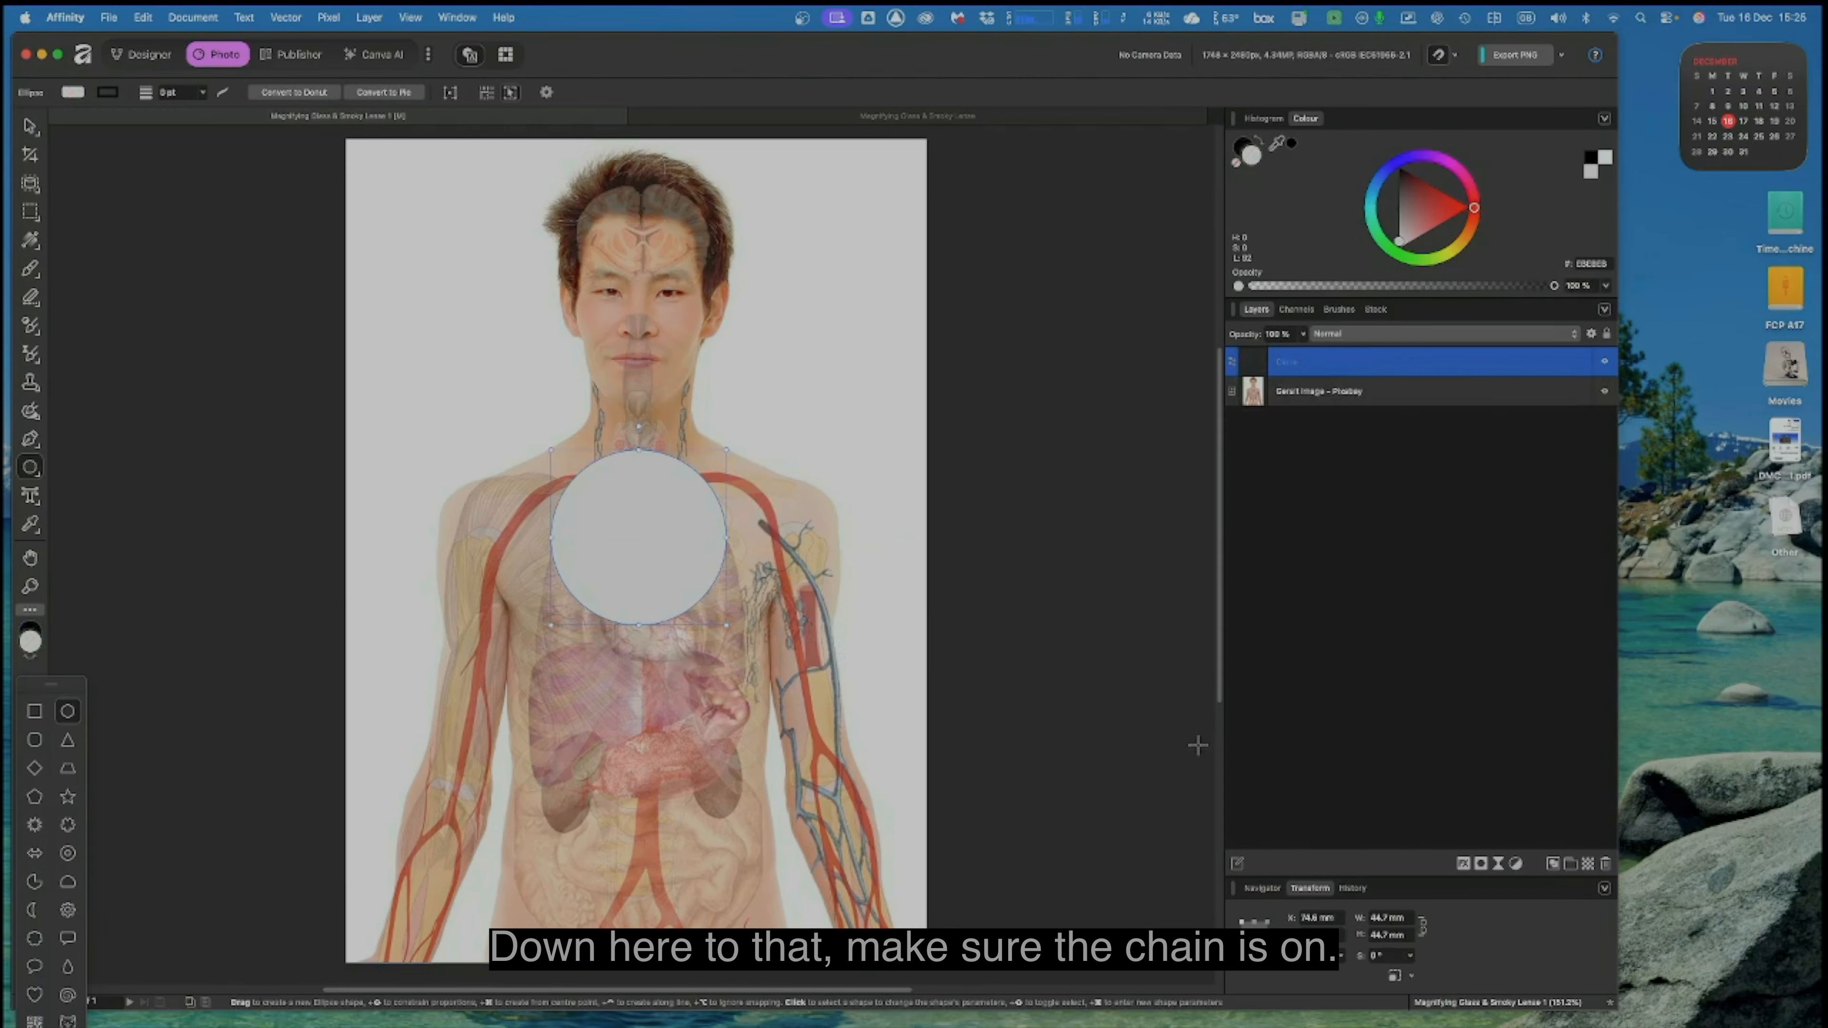
click(1387, 918)
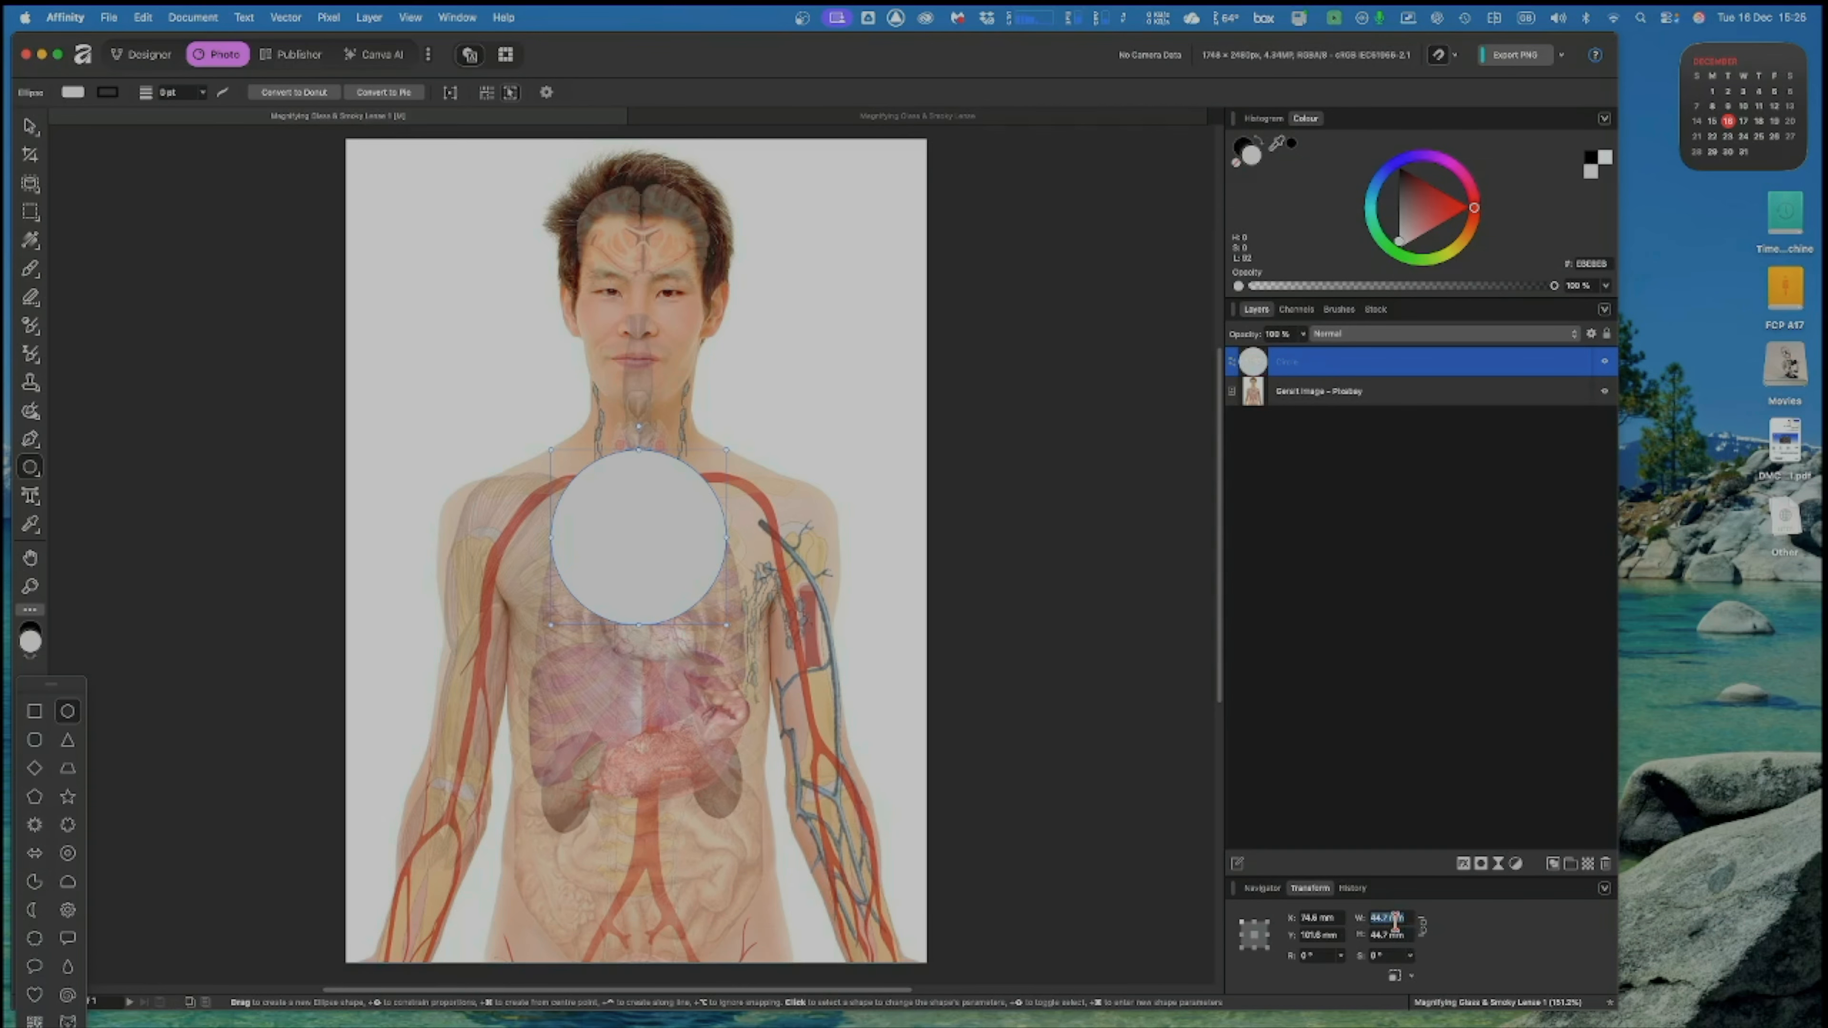
text(5)
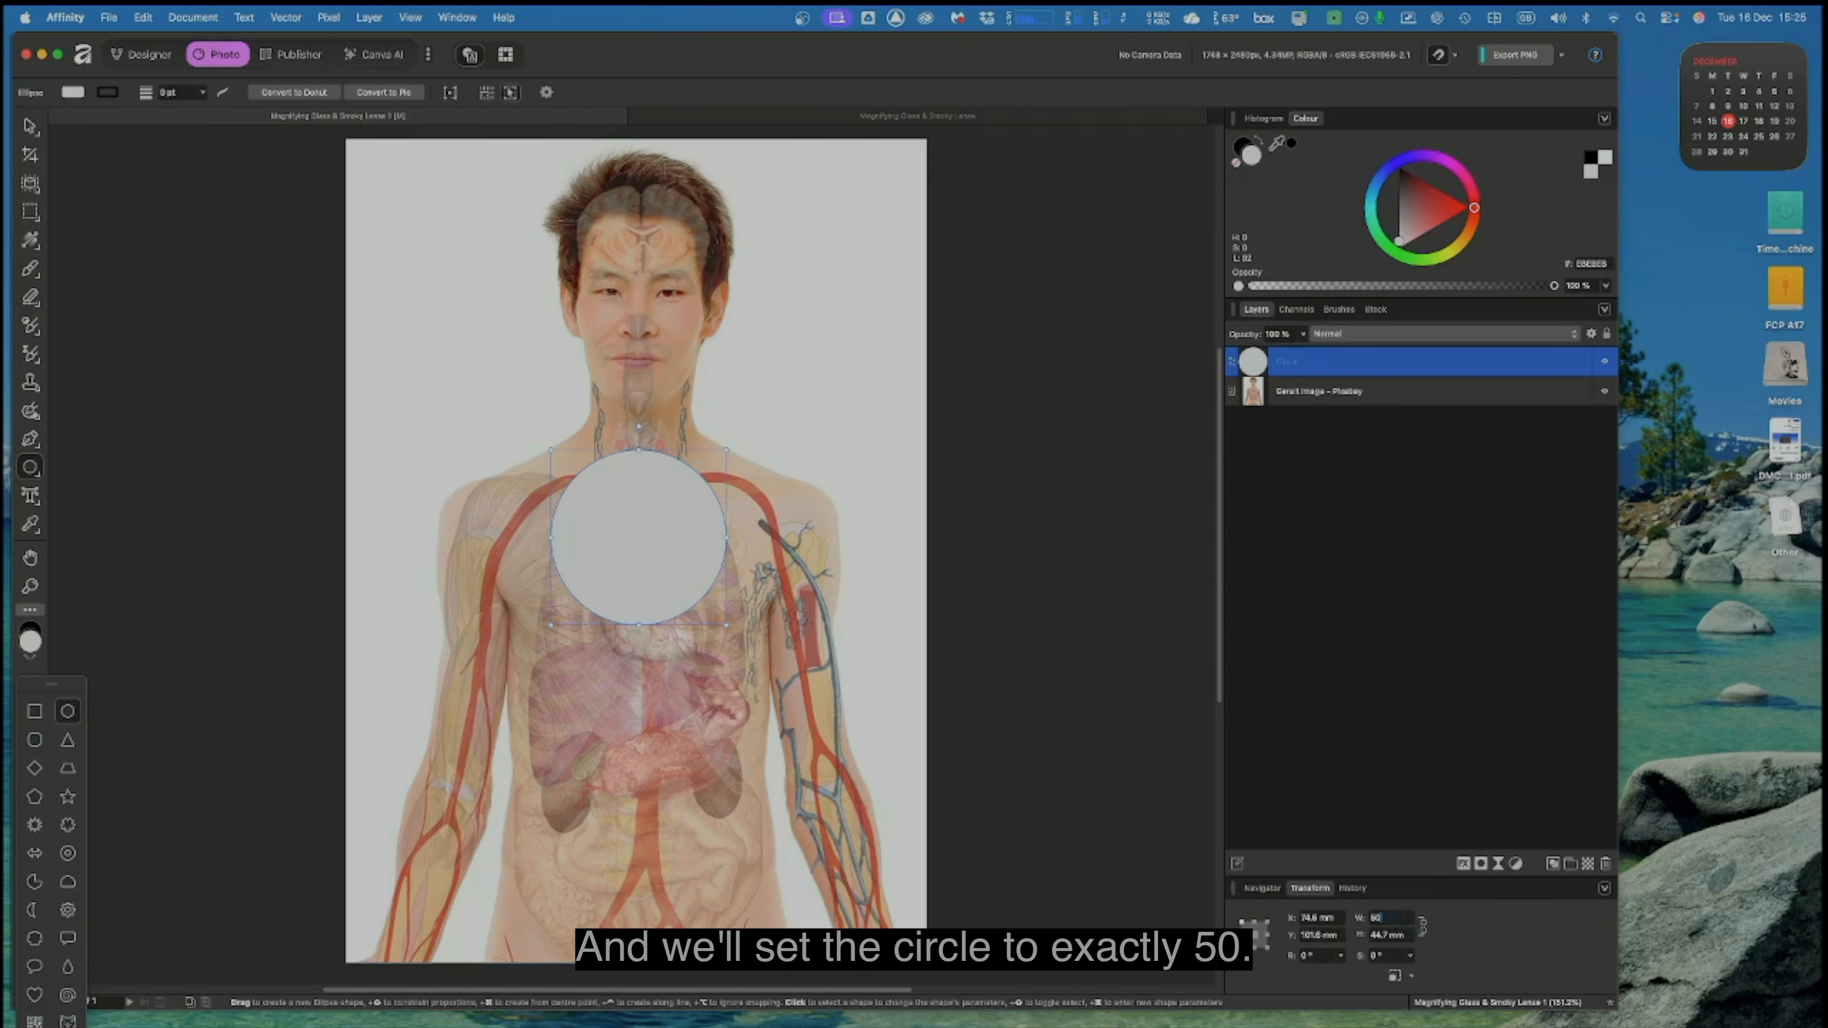
text(0)
key(Return)
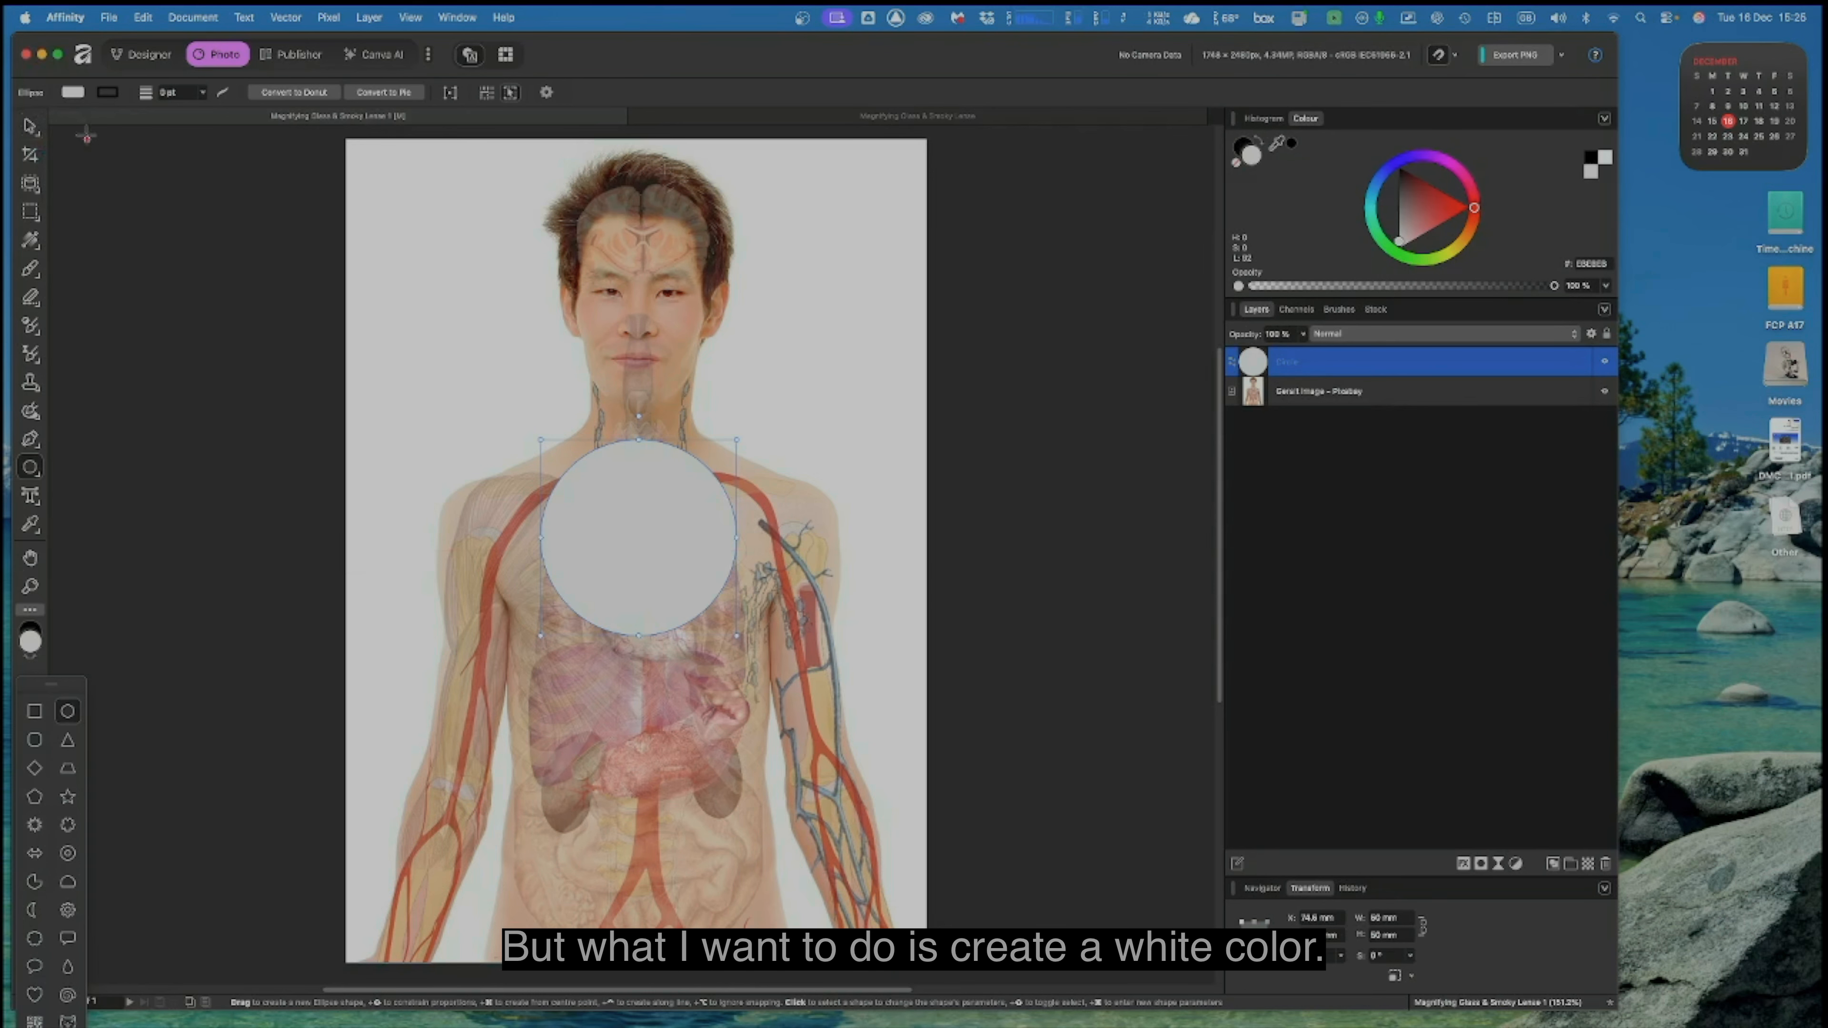
Step: Set the circle's fill to pure white with the hex value FFFFFF
click(28, 126)
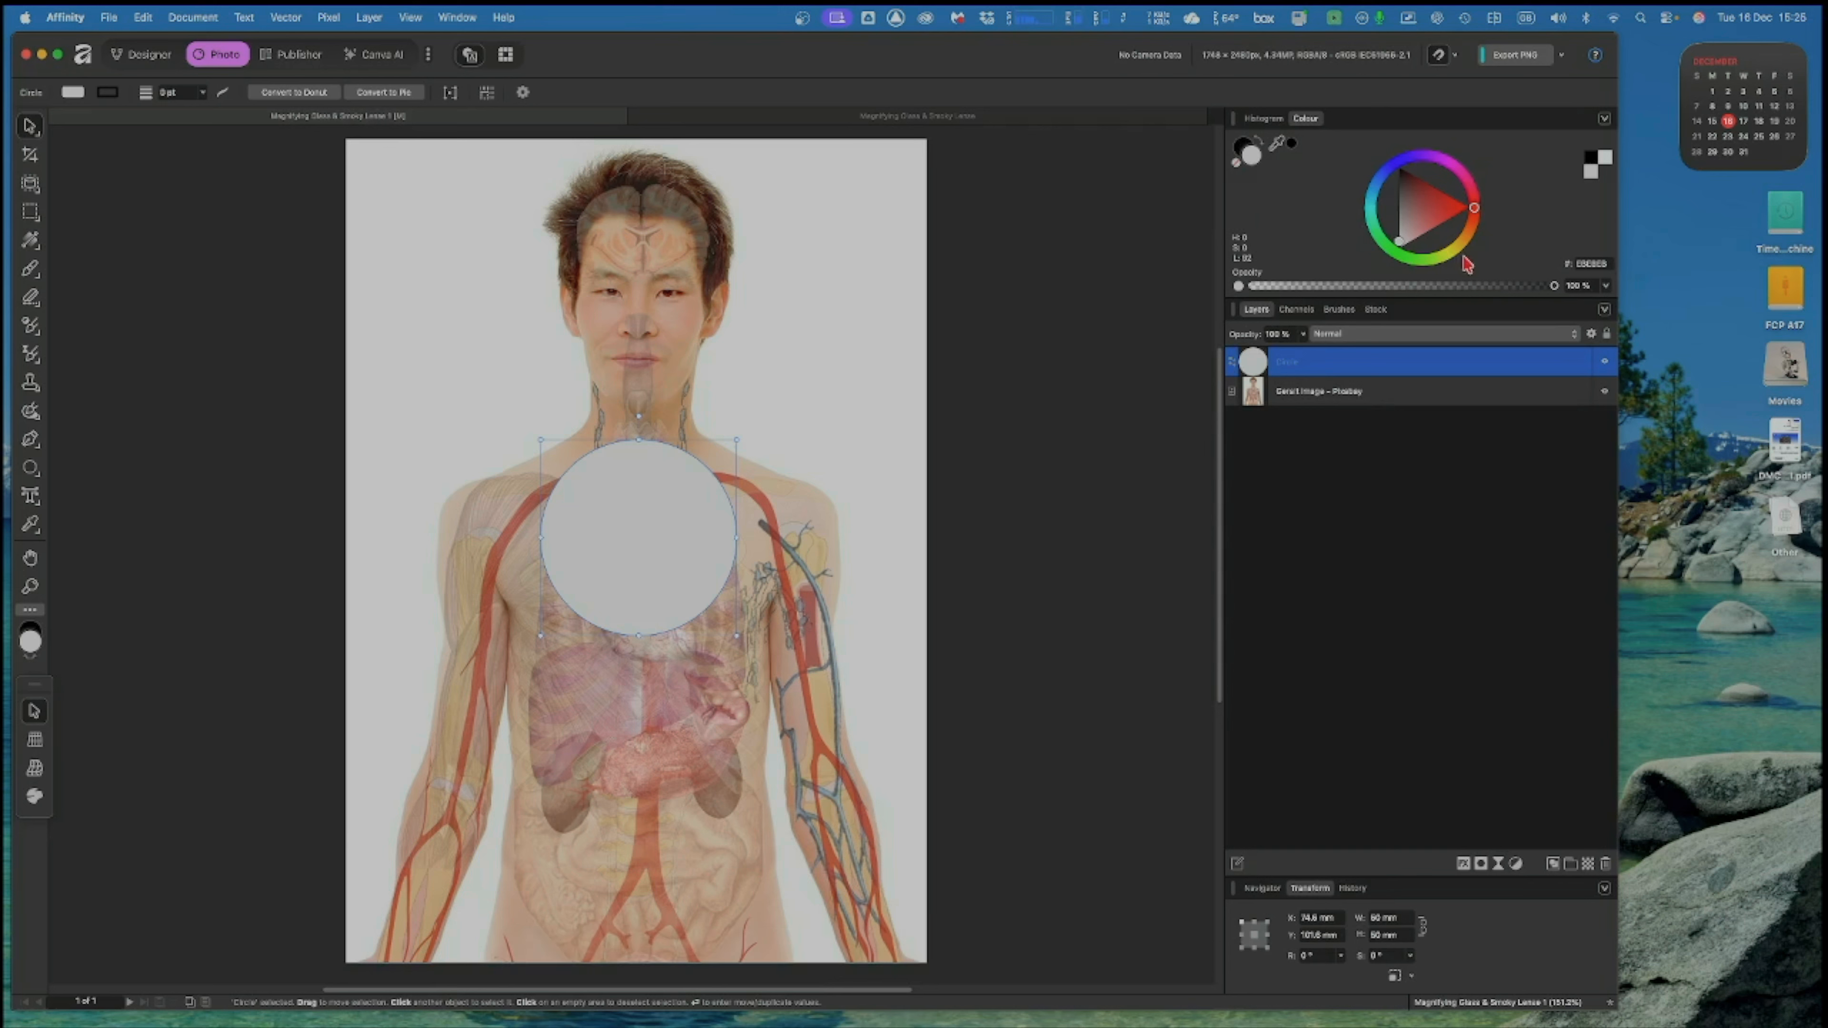
drag(1402, 247, 1403, 253)
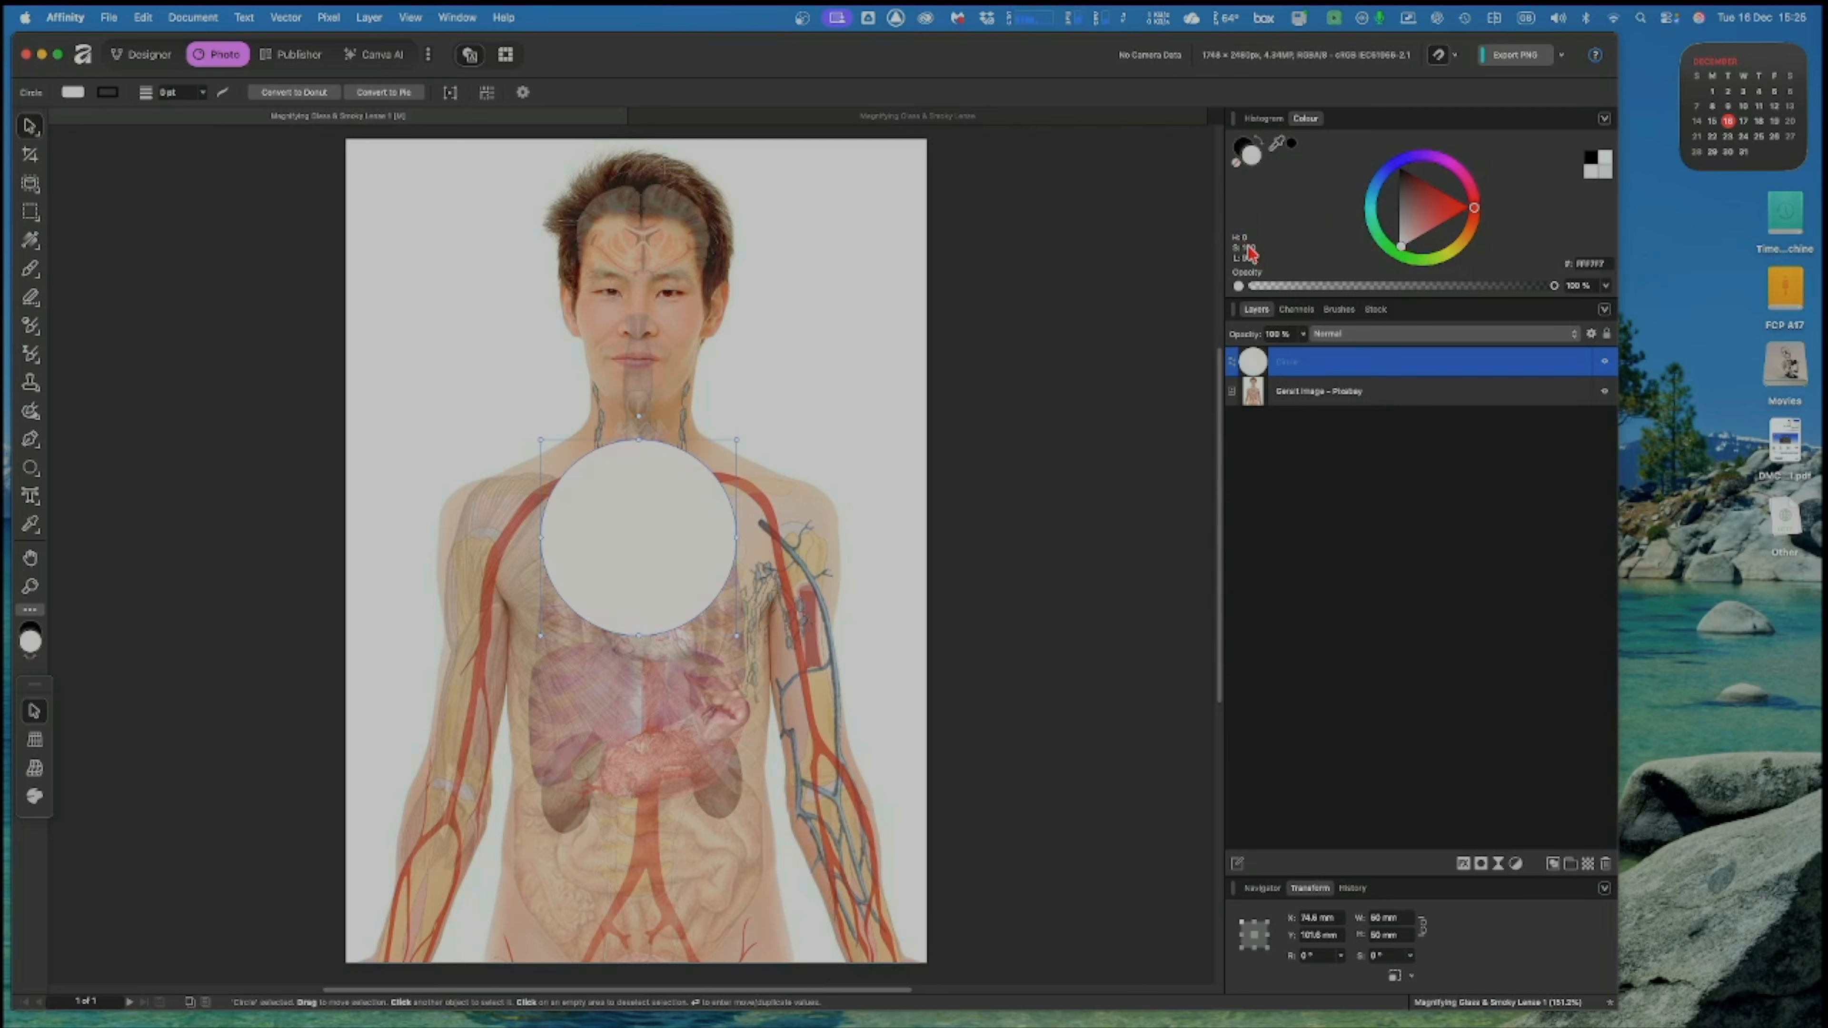
click(1586, 264)
text(f)
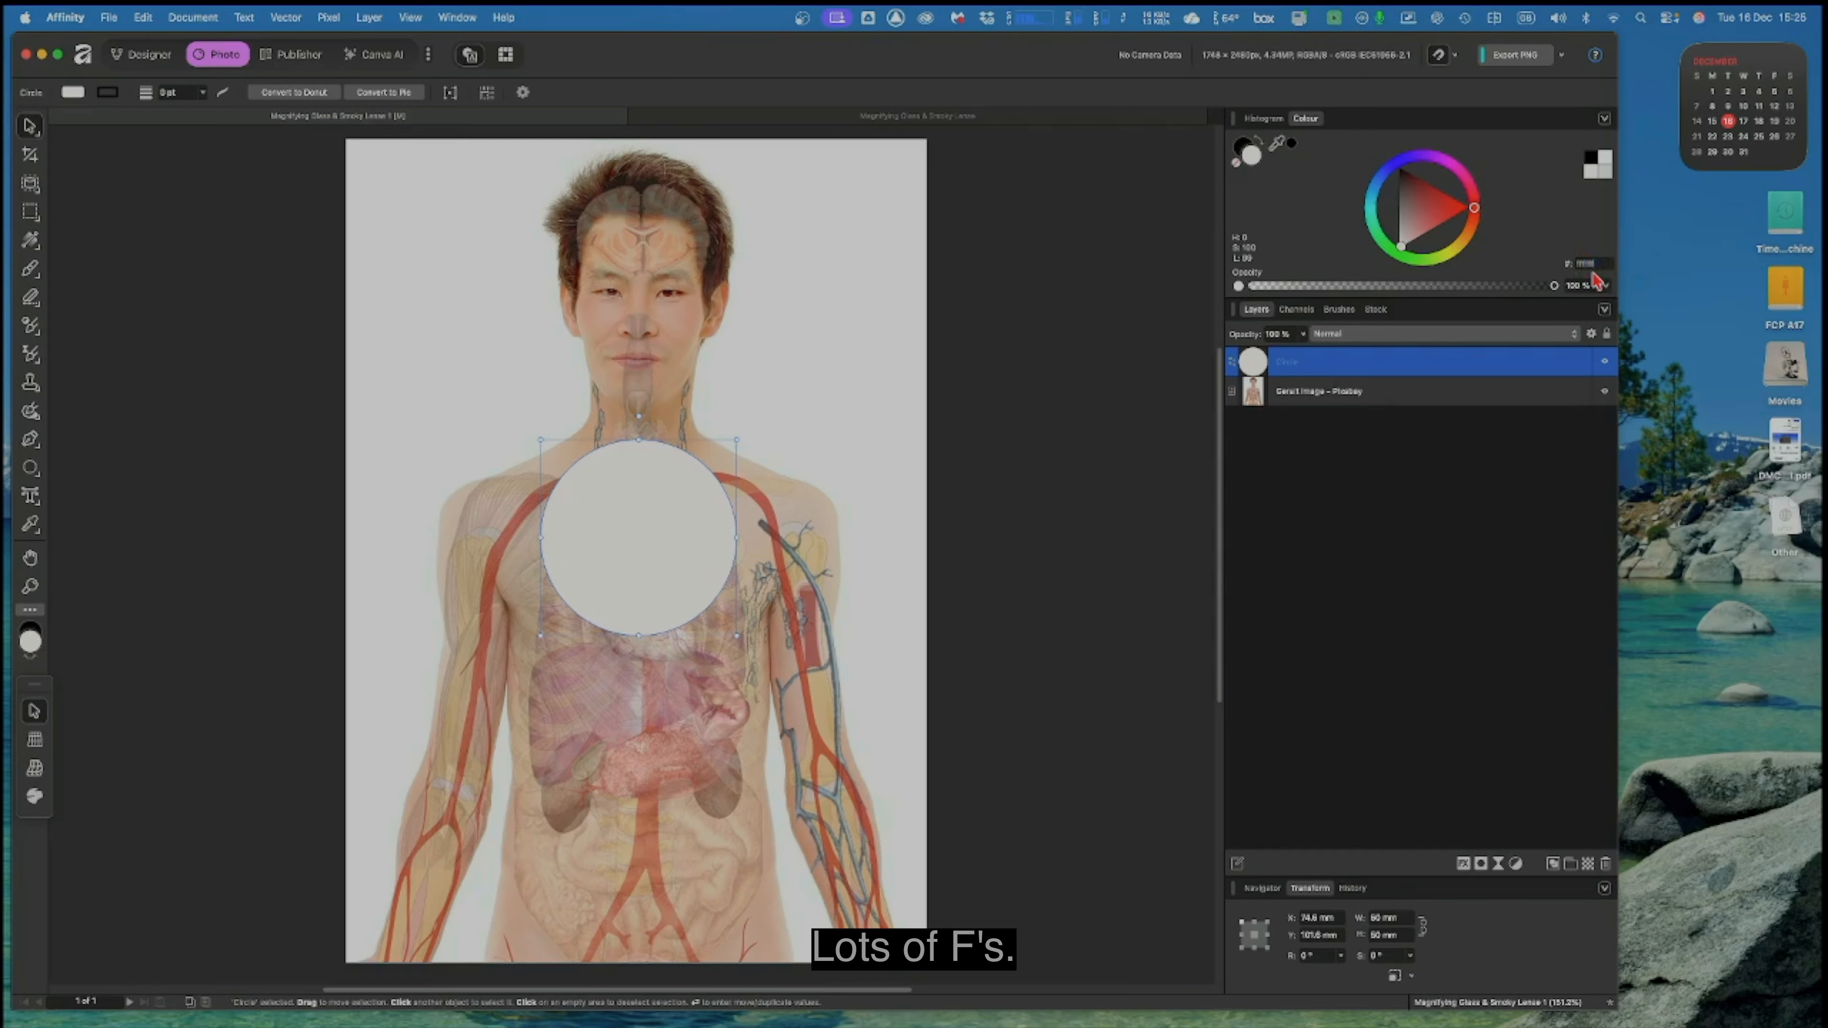
text(fffff)
key(Return)
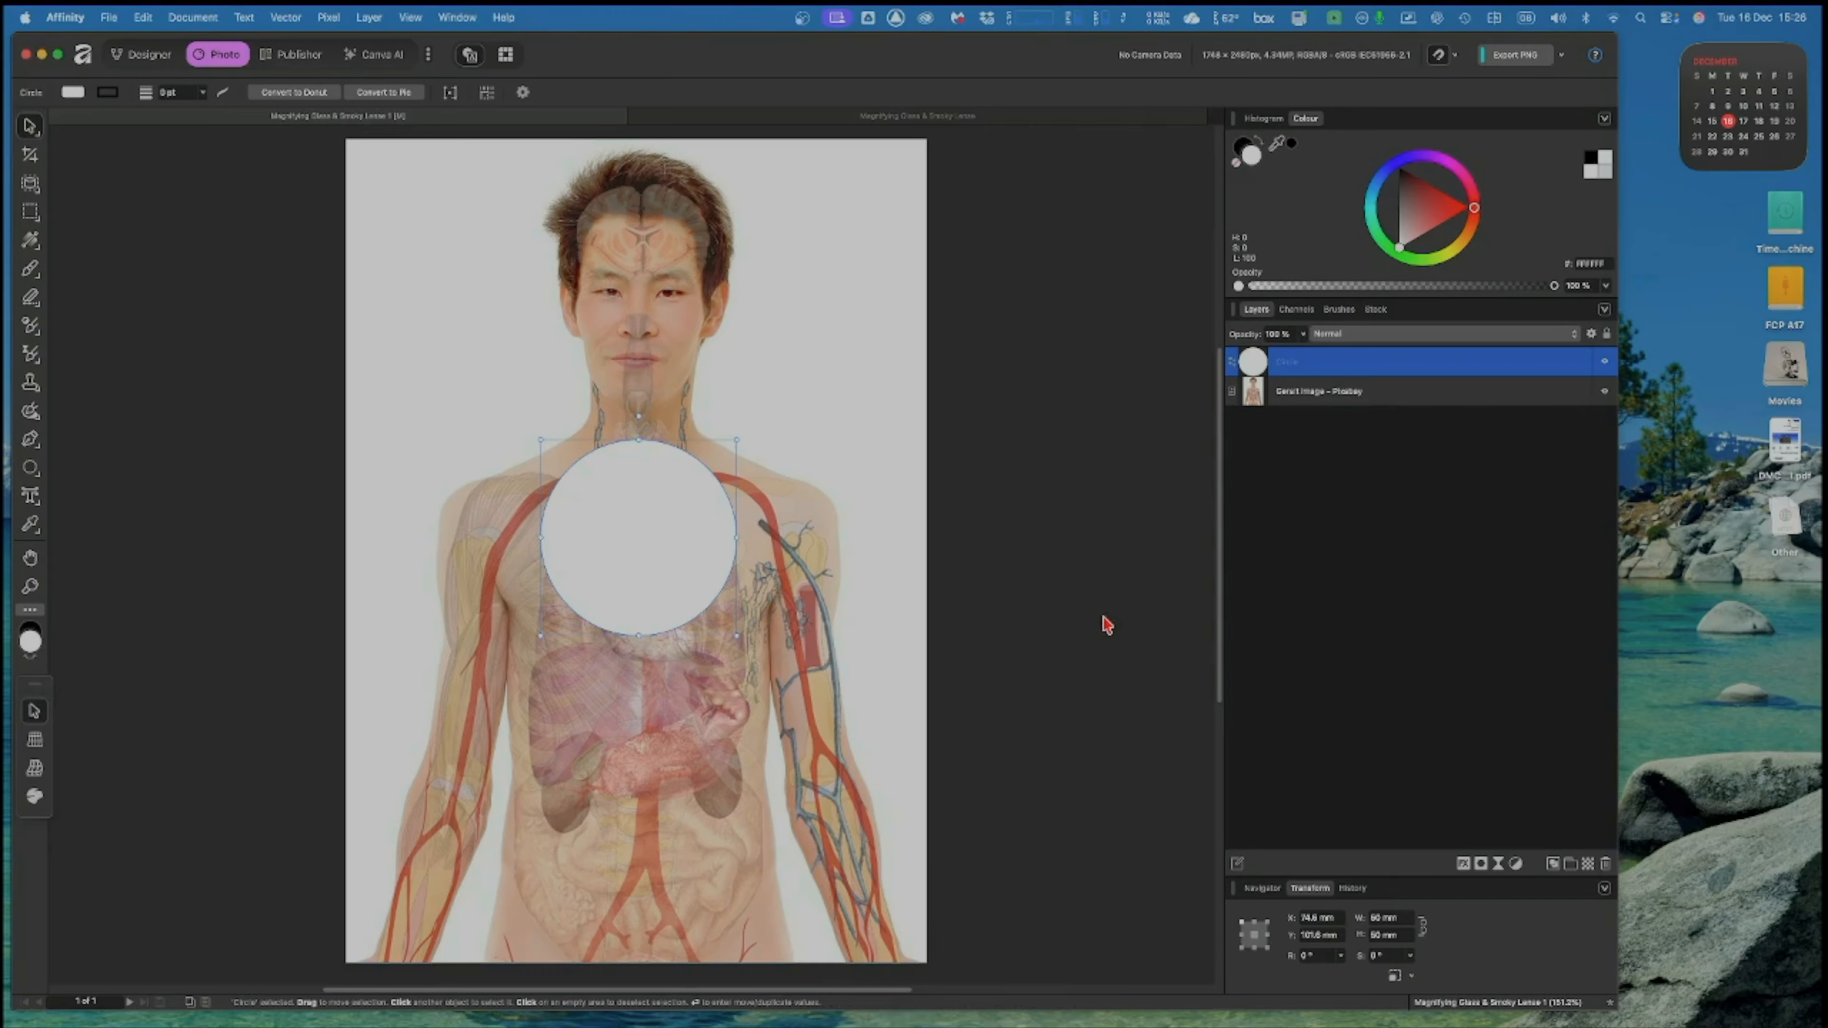
Step: Add an outer shadow to the circle with 33% opacity, a 2 px radius and the colour left black
click(1463, 864)
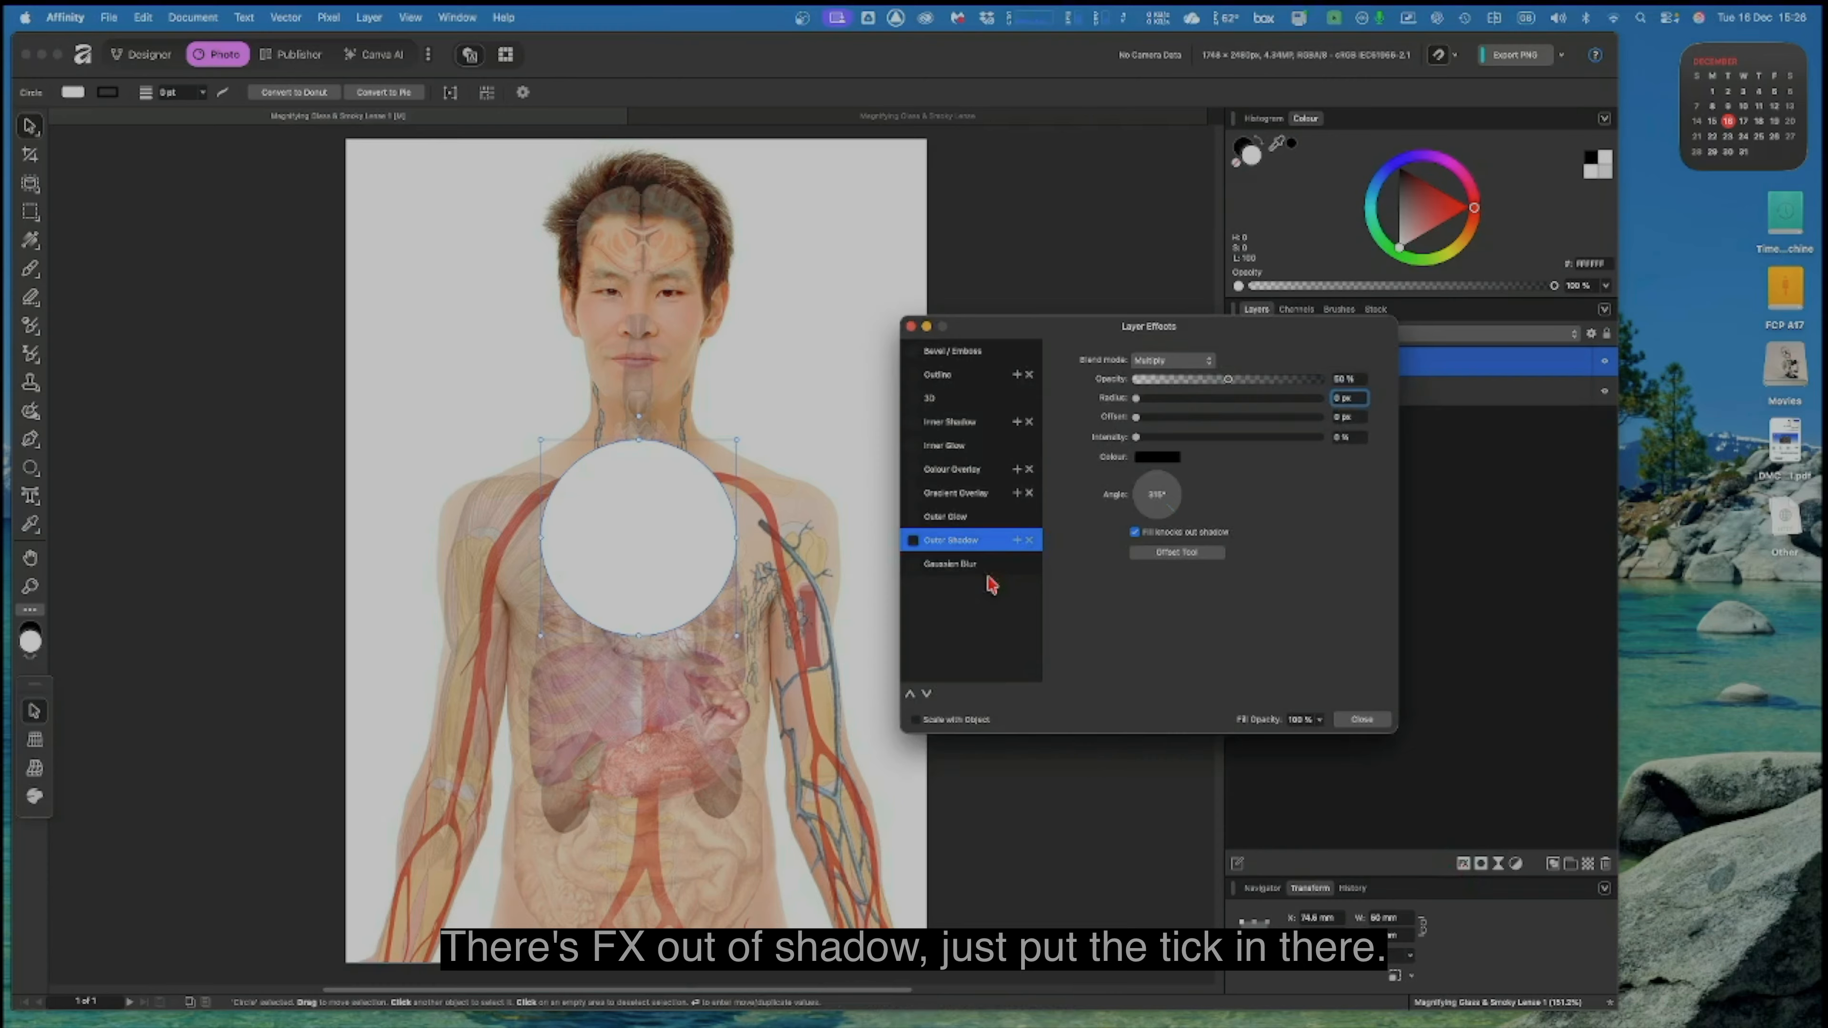
click(914, 541)
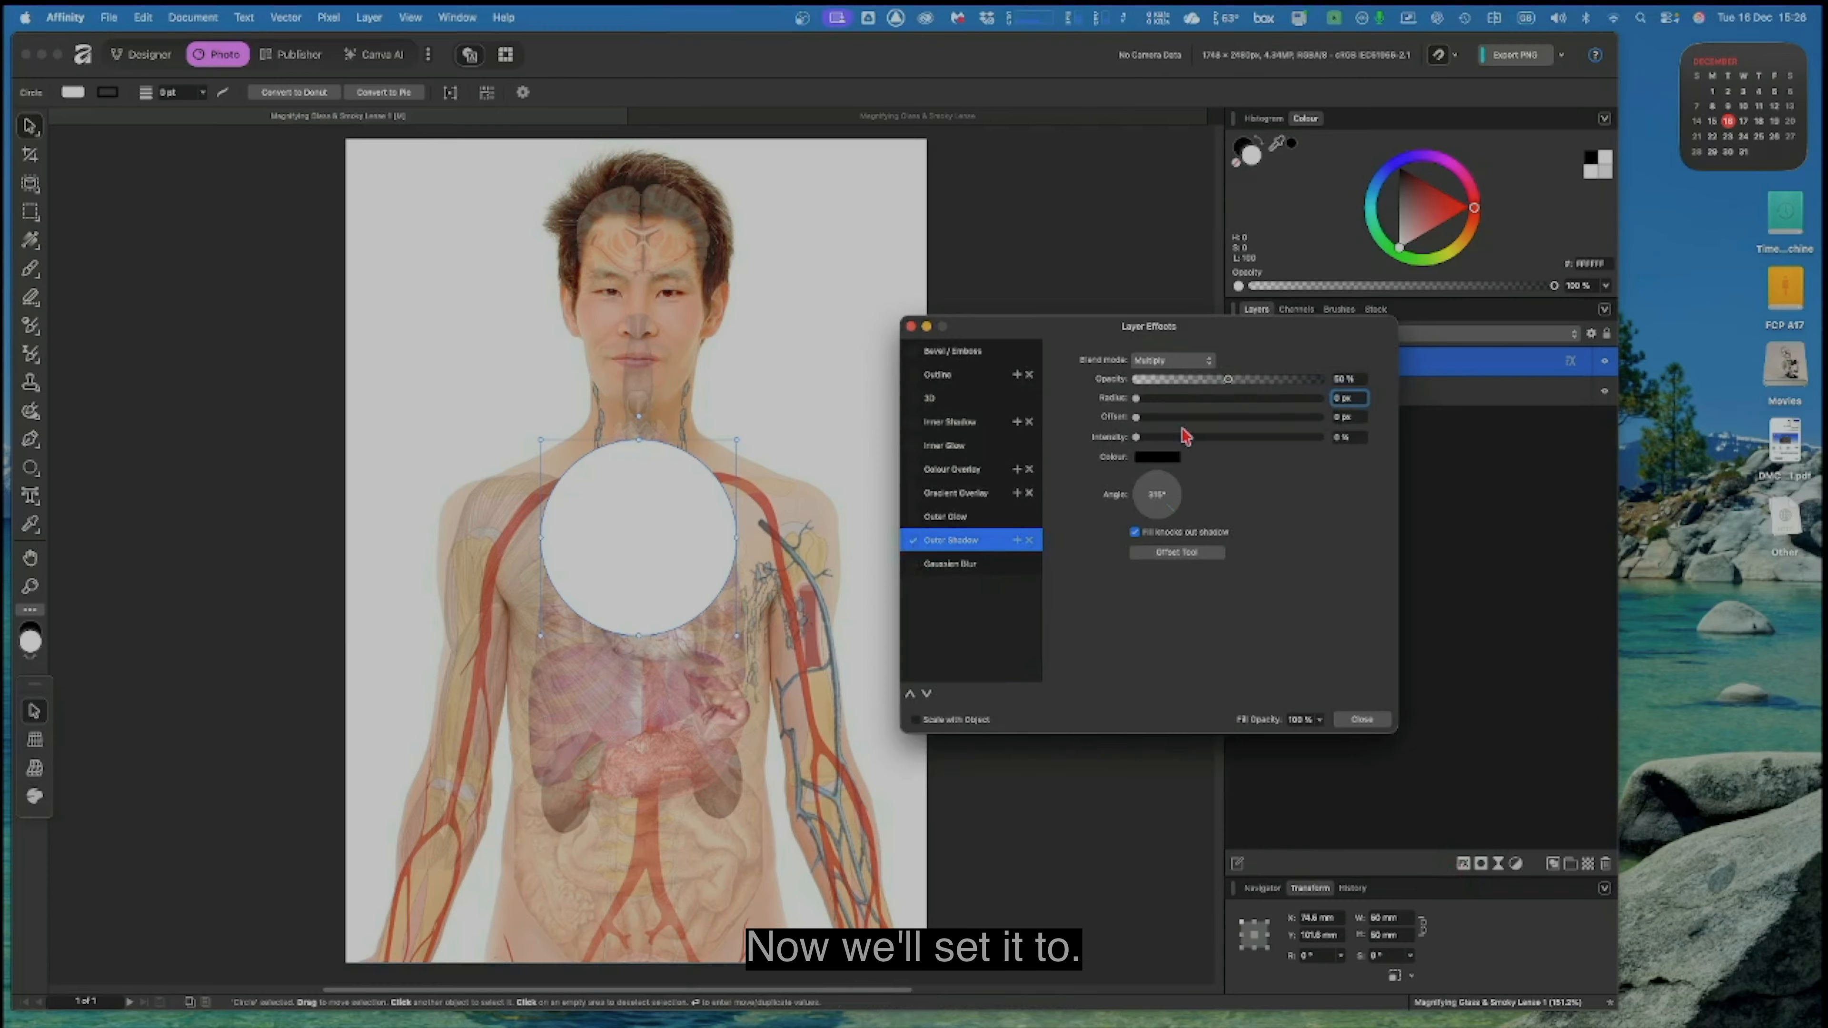
click(1231, 384)
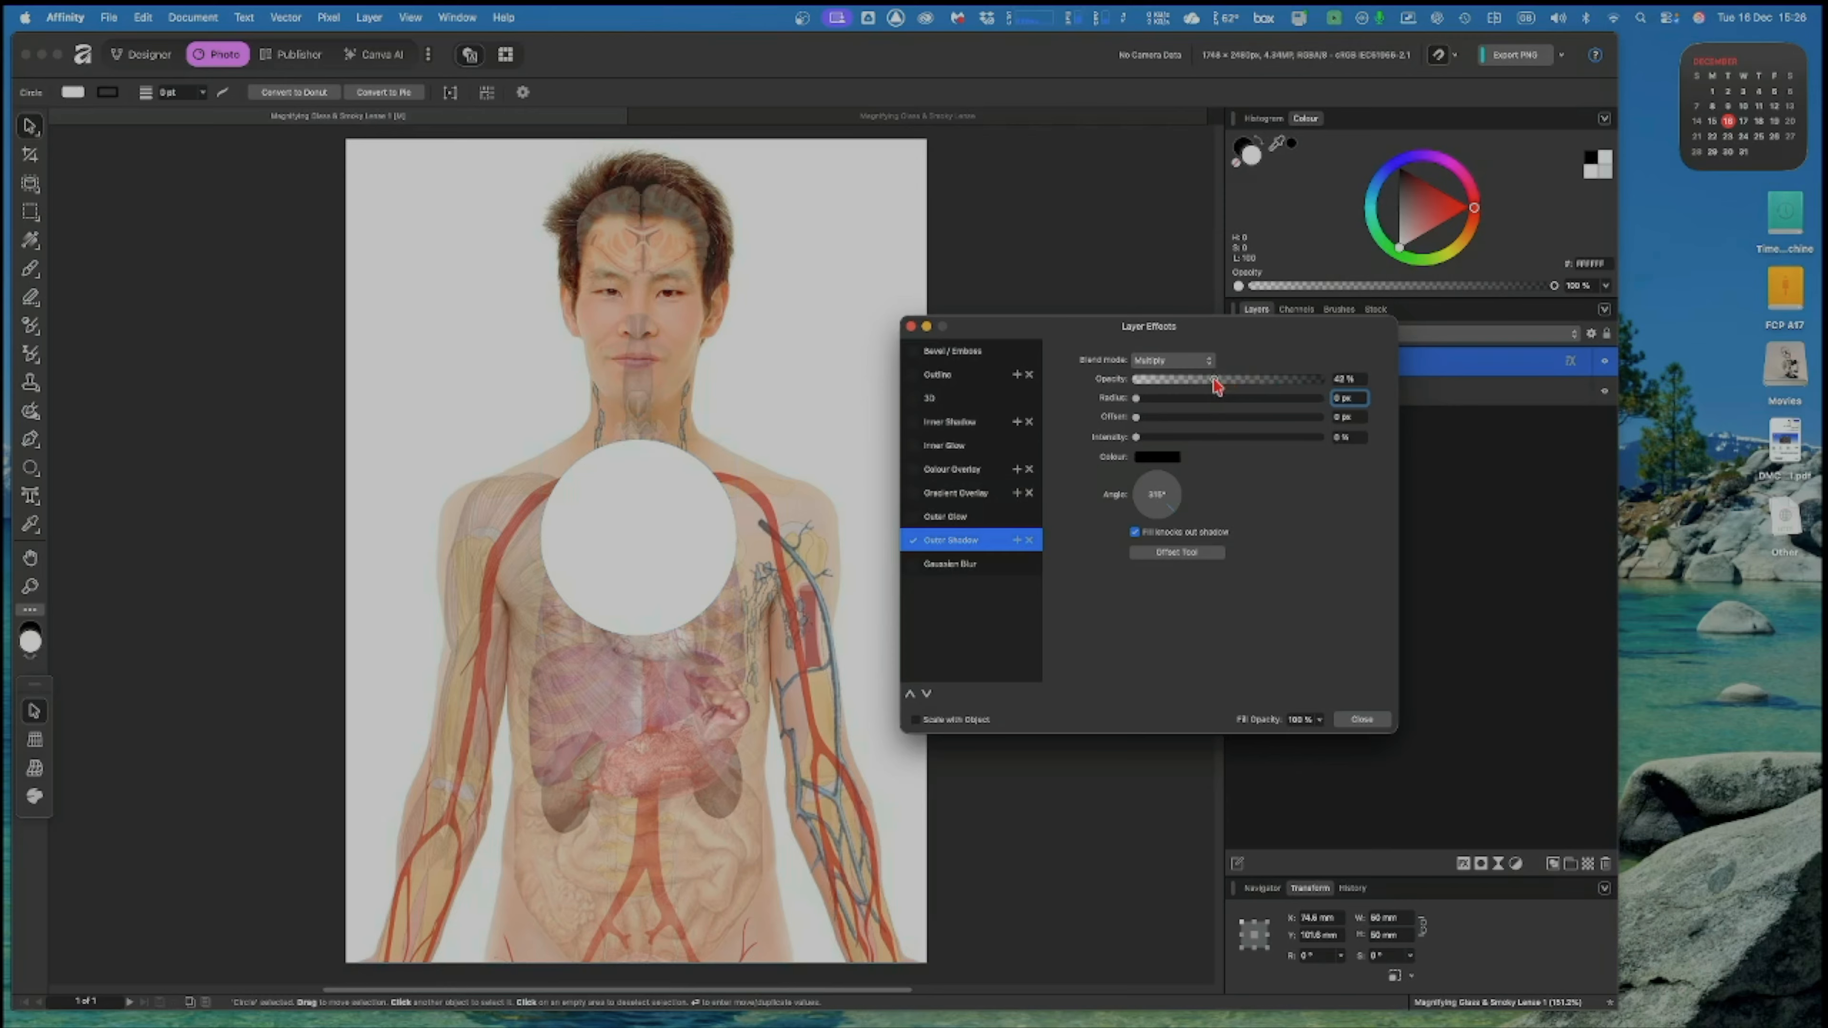
mouse_move(1203, 382)
mouse_down()
mouse_move(1172, 381)
mouse_move(1199, 388)
mouse_up()
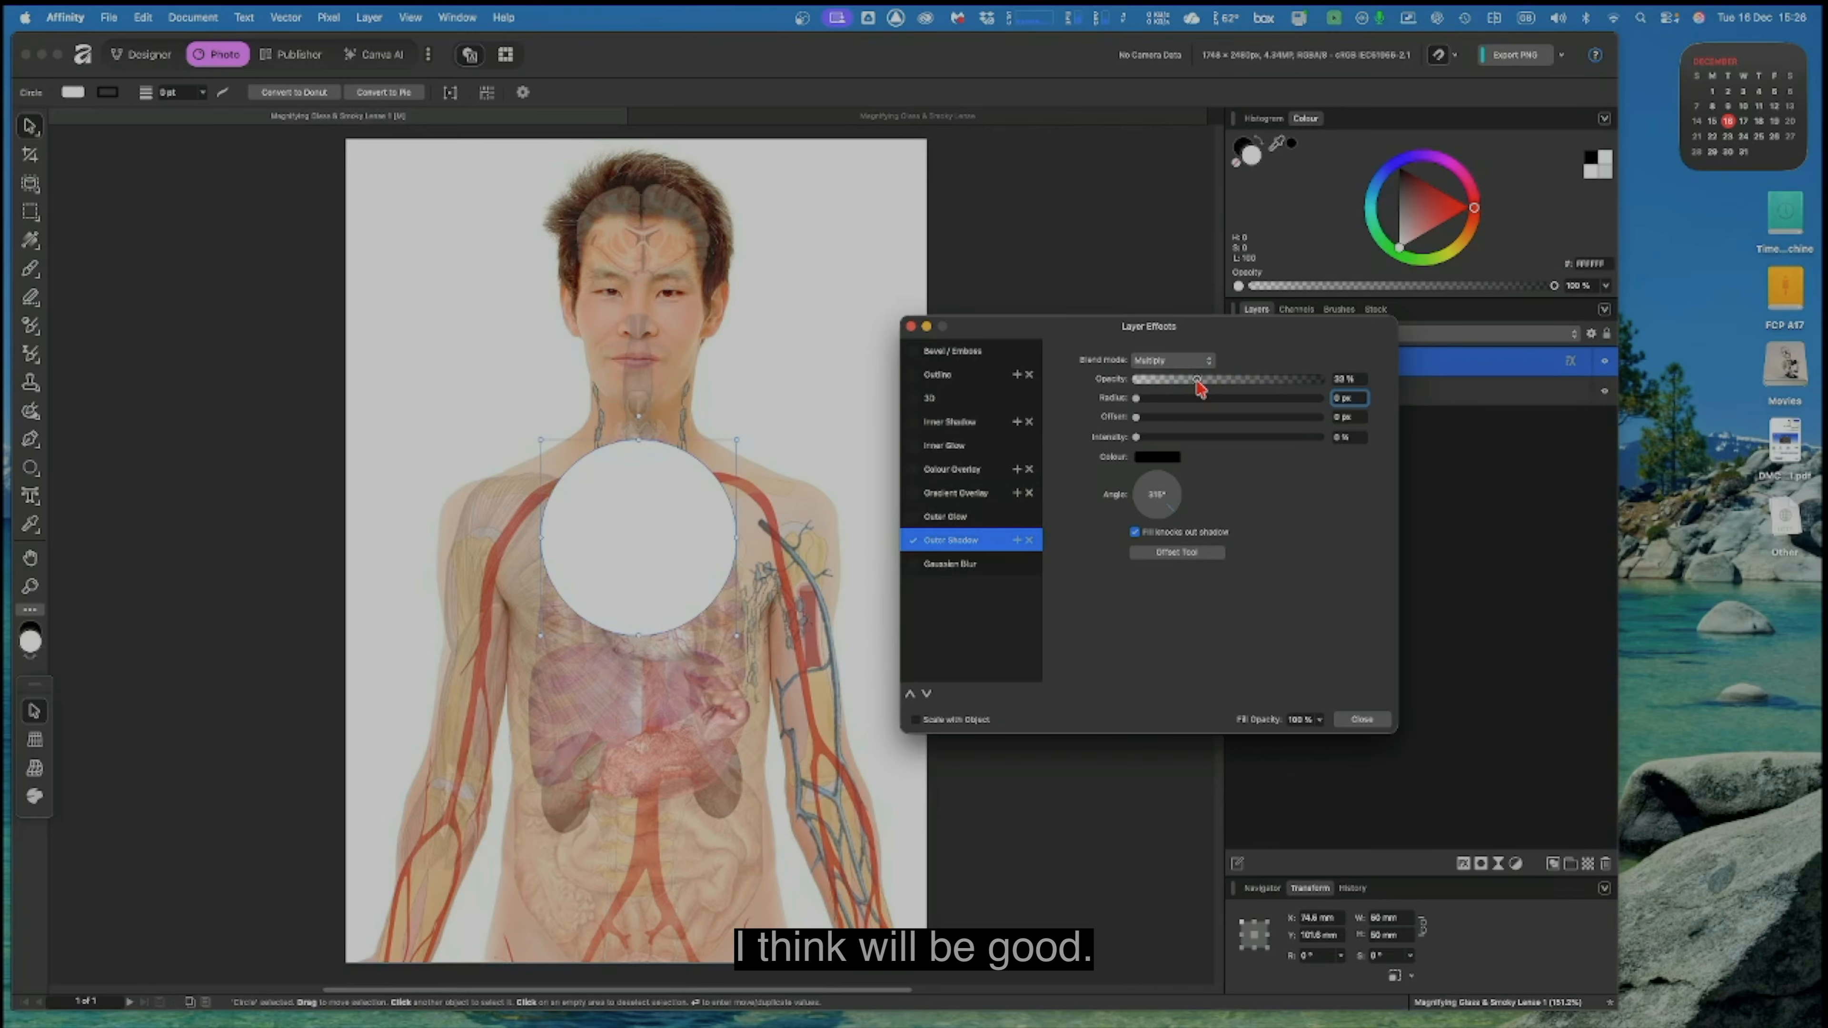
drag(1137, 398, 1182, 403)
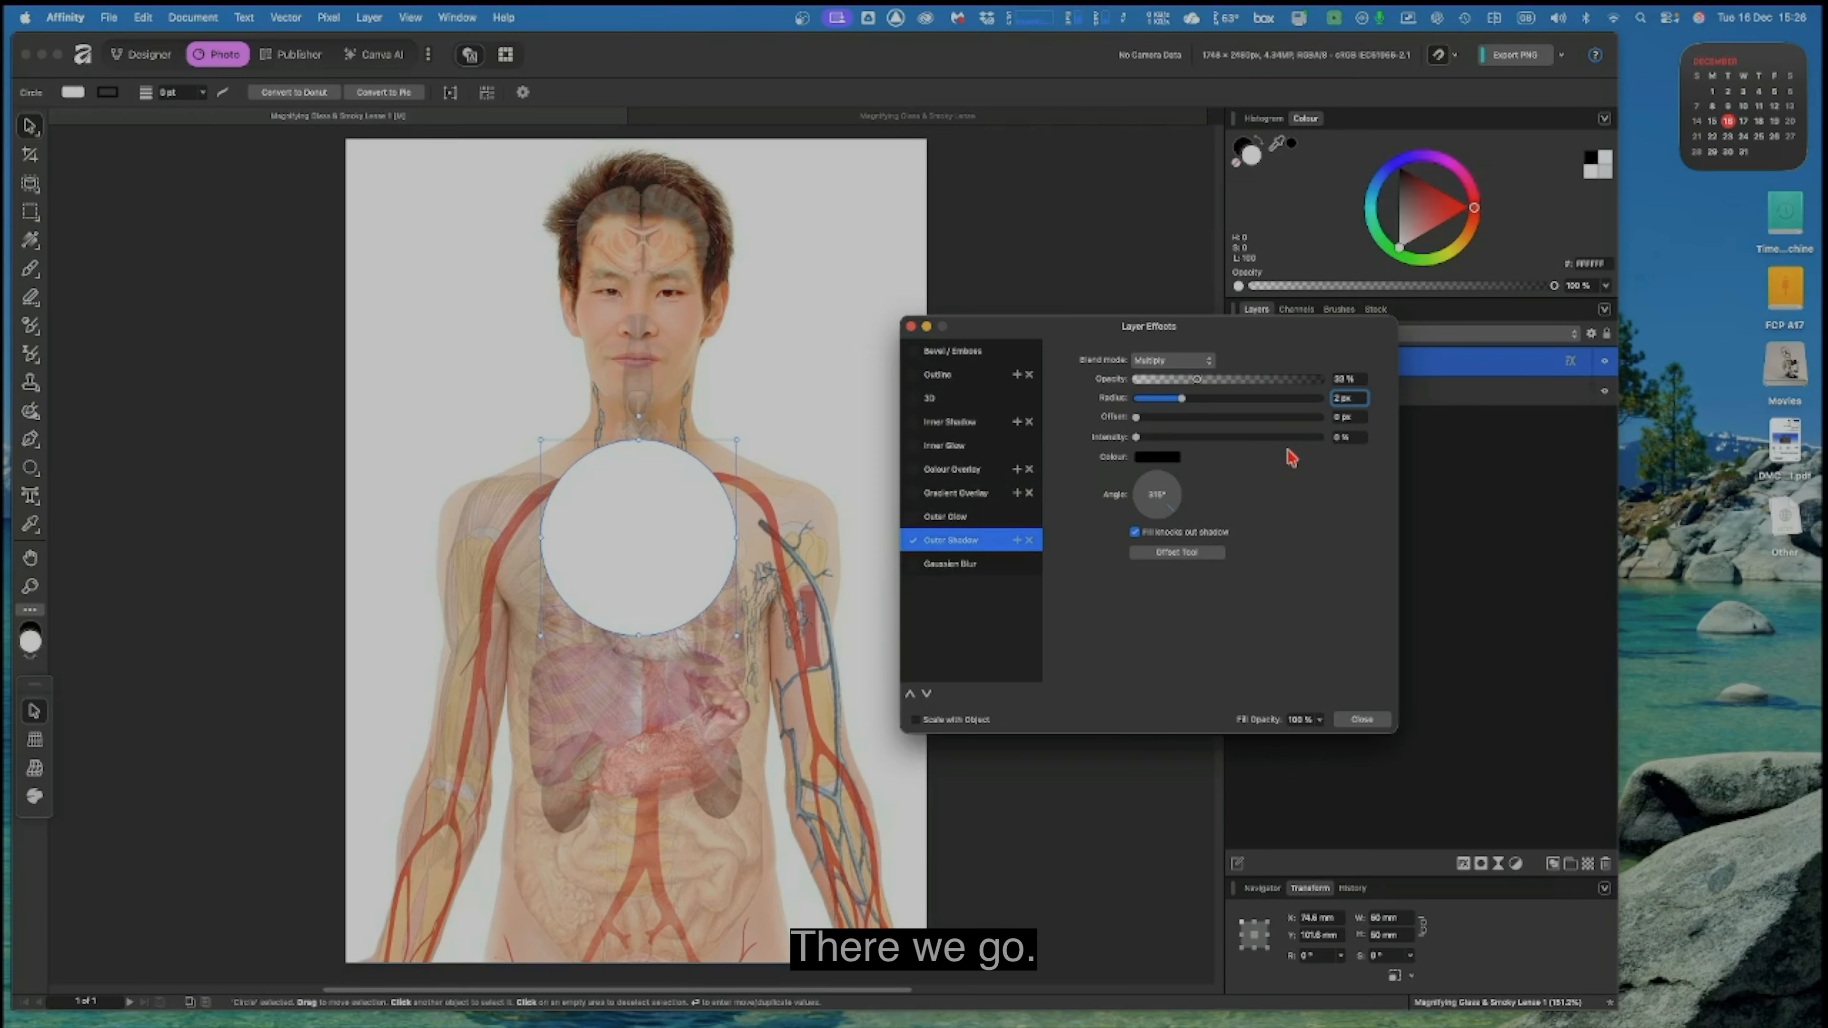
click(1154, 459)
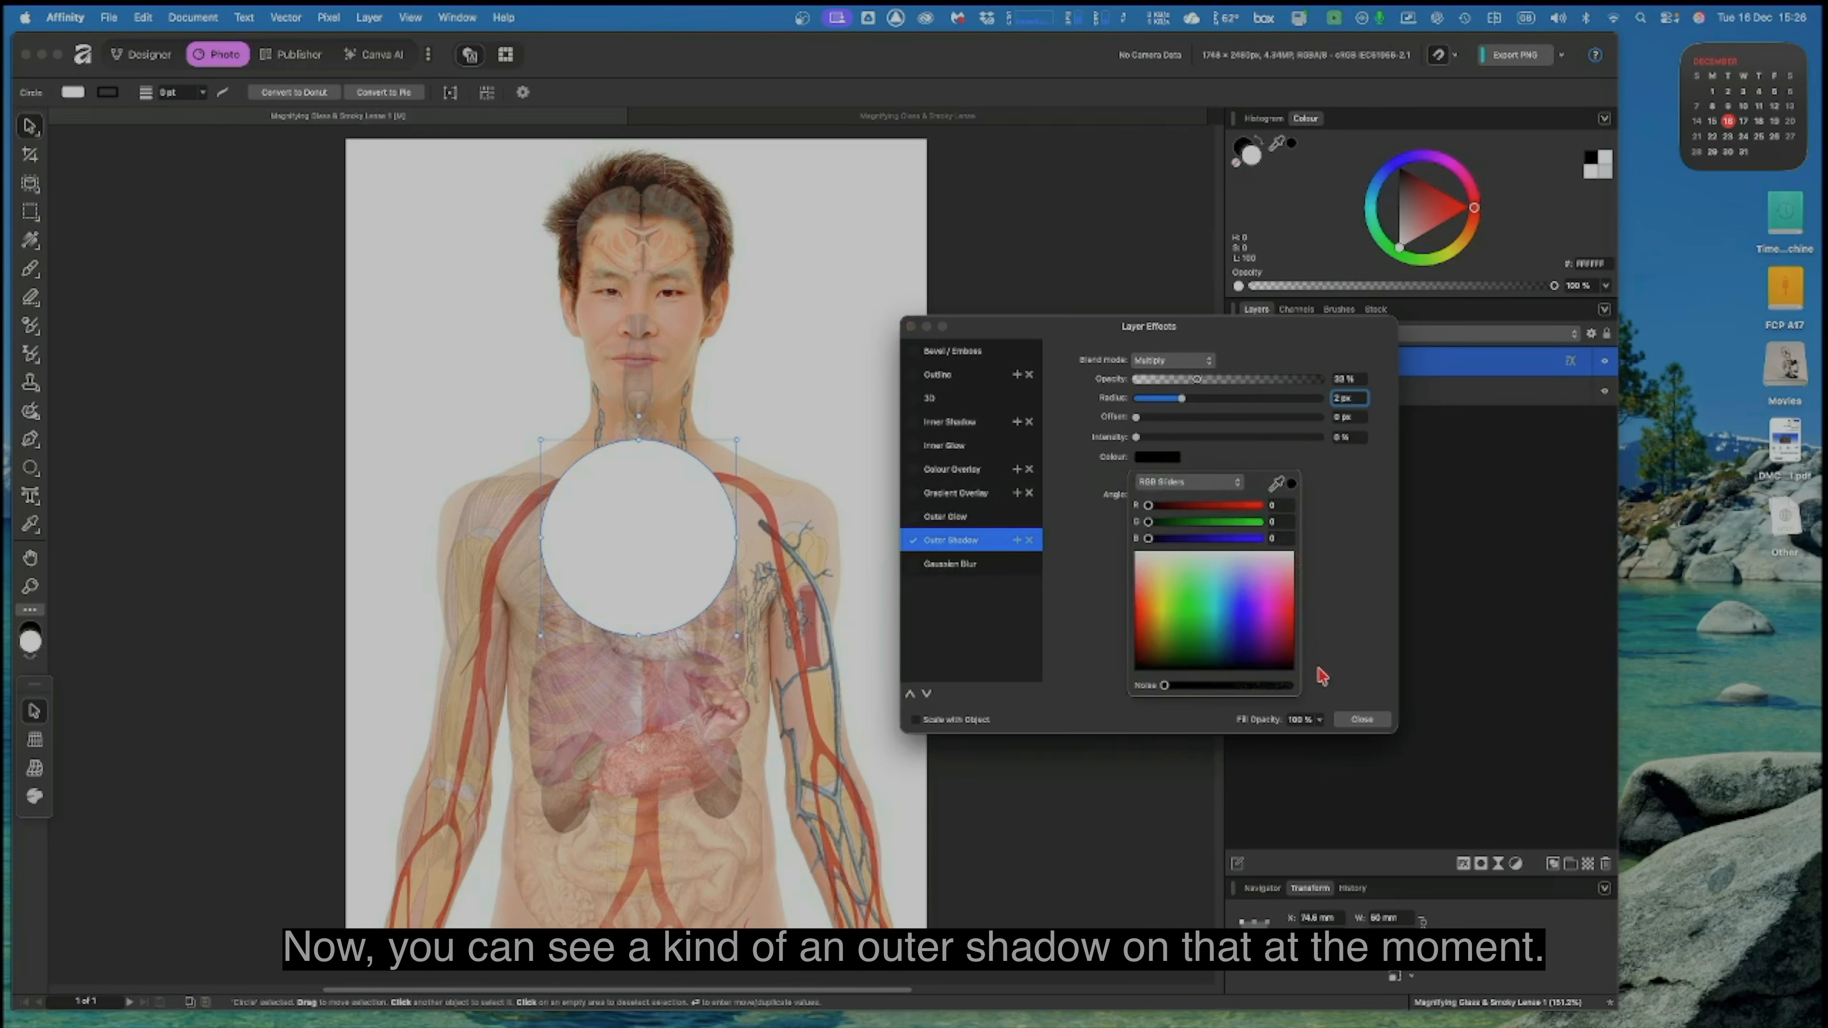
click(1361, 720)
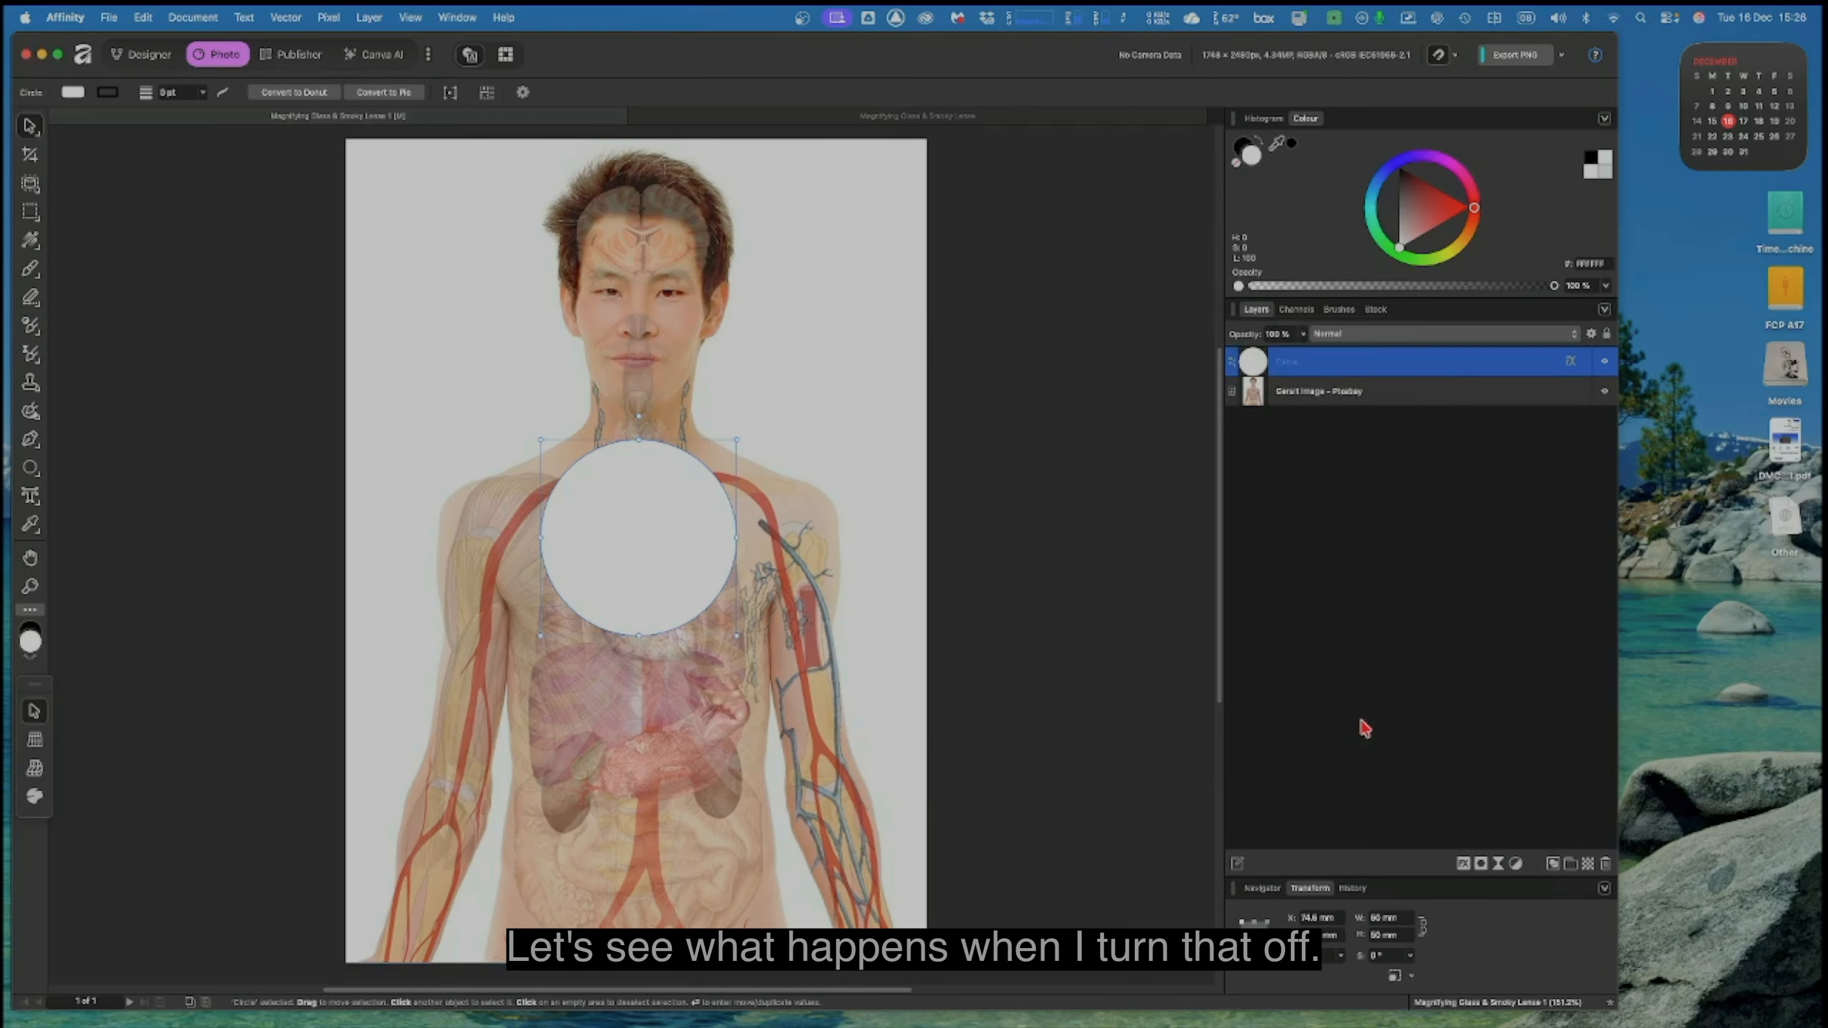
Step: Check the circle's shadow with the body image temporarily hidden, and review its Outer Shadow settings
click(1604, 393)
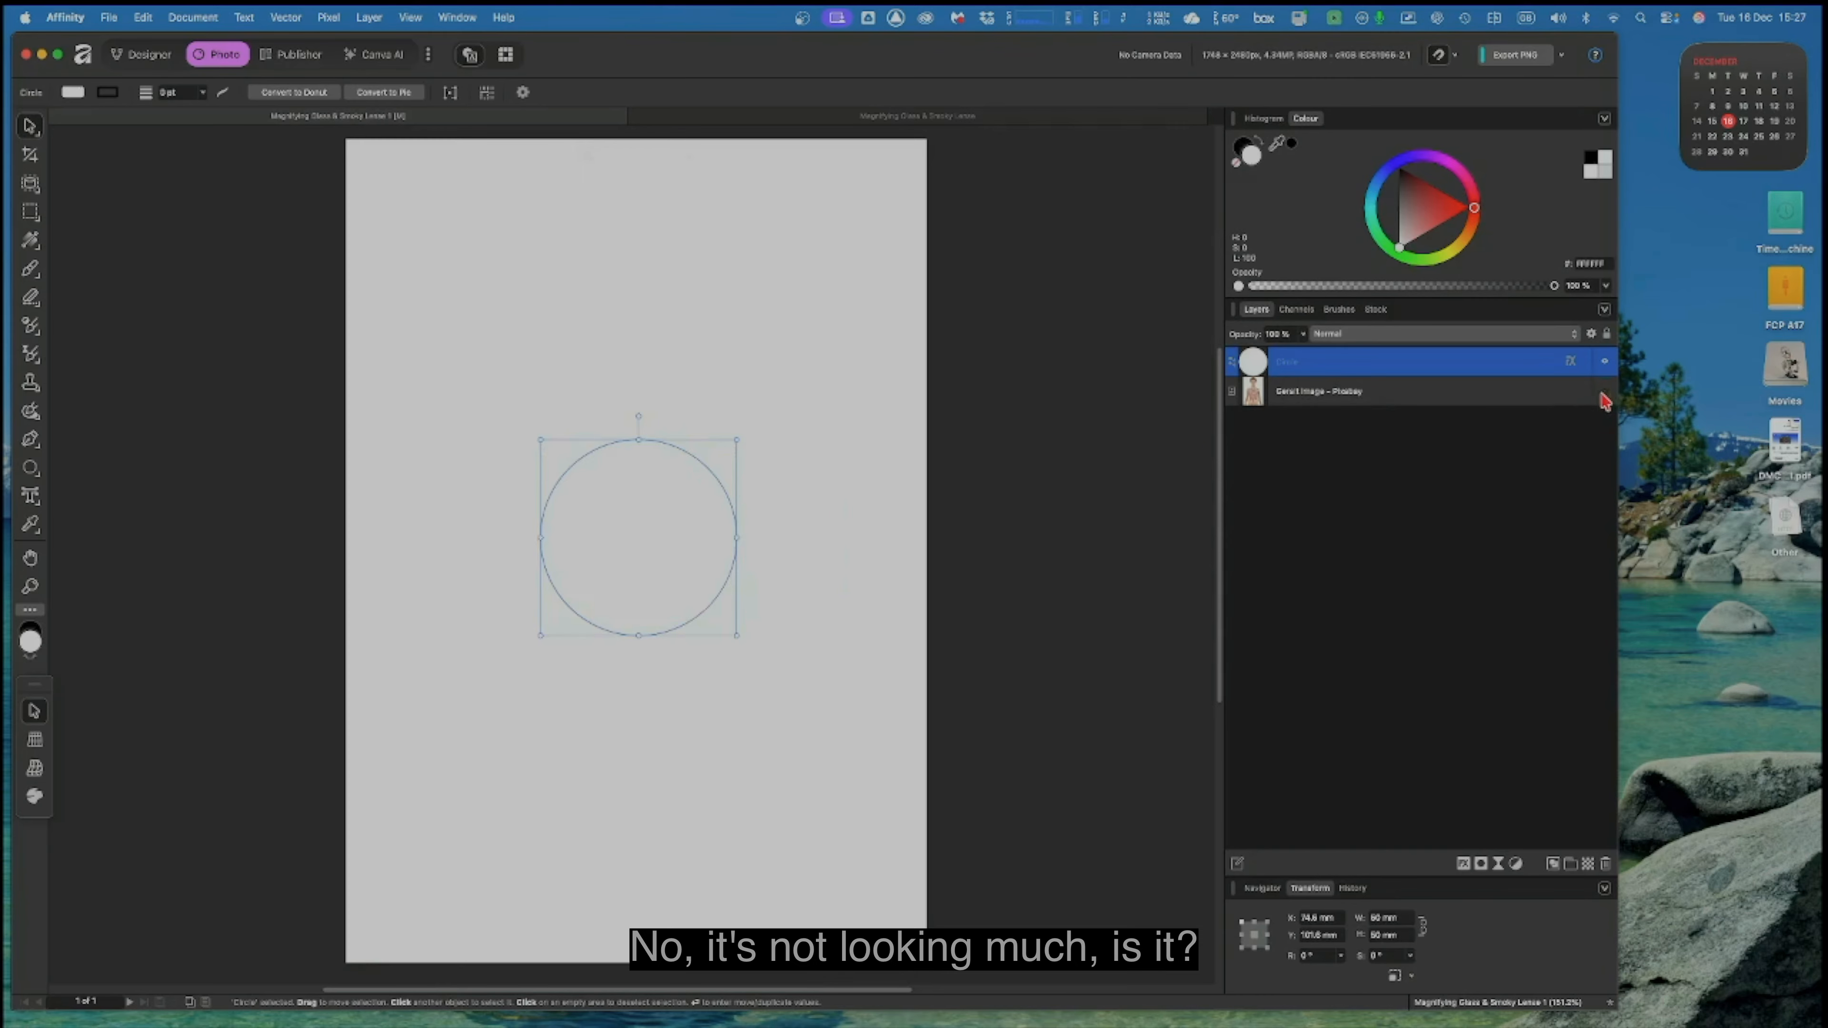
click(1605, 393)
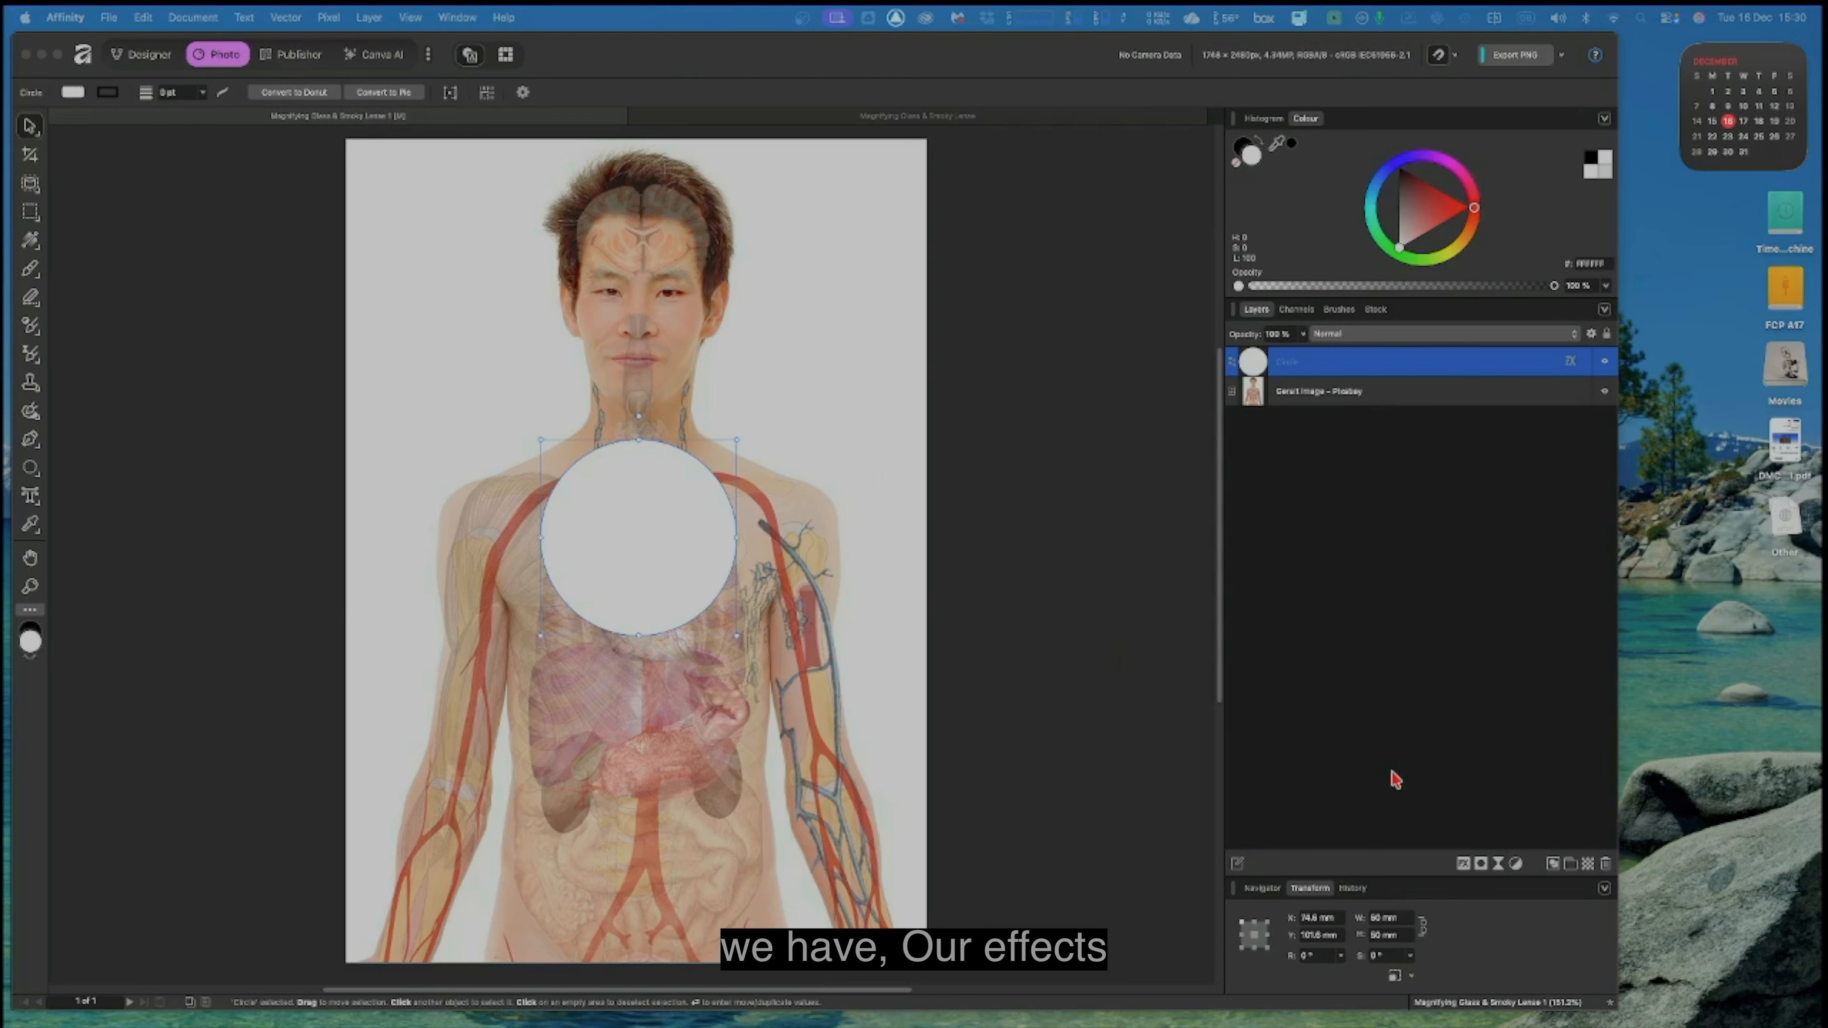
click(1465, 870)
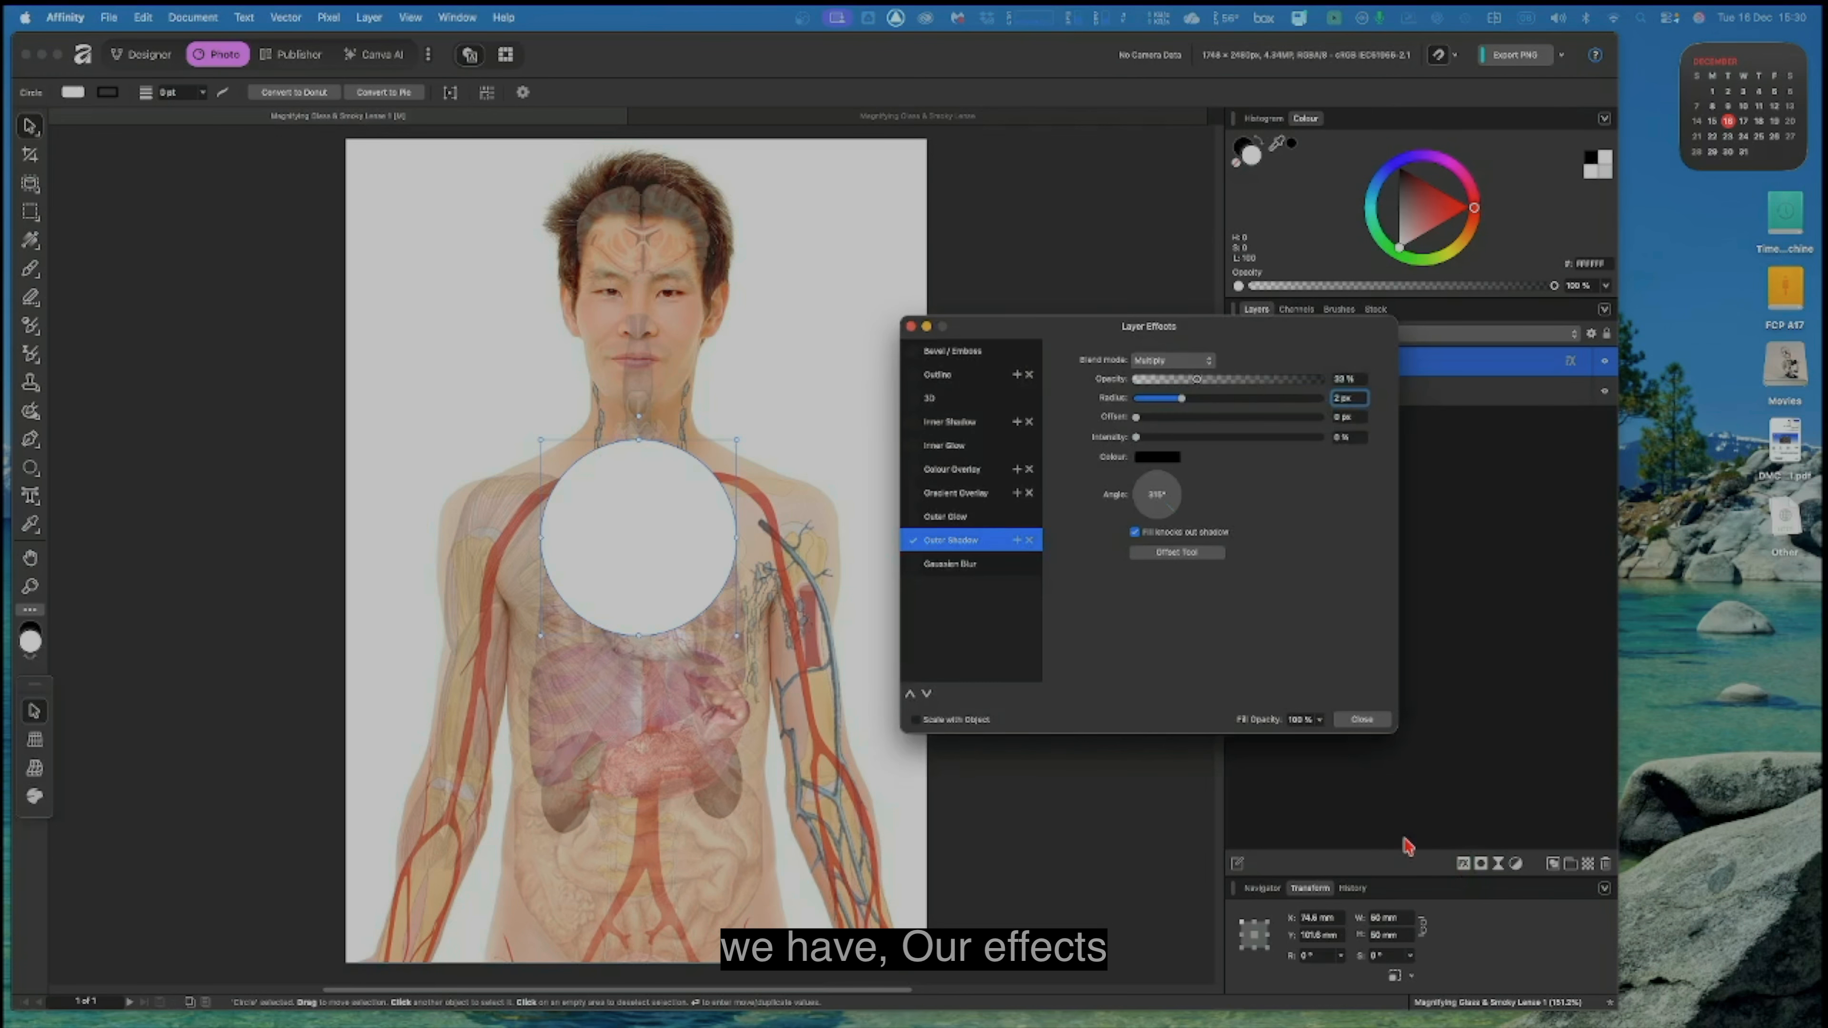
click(1360, 720)
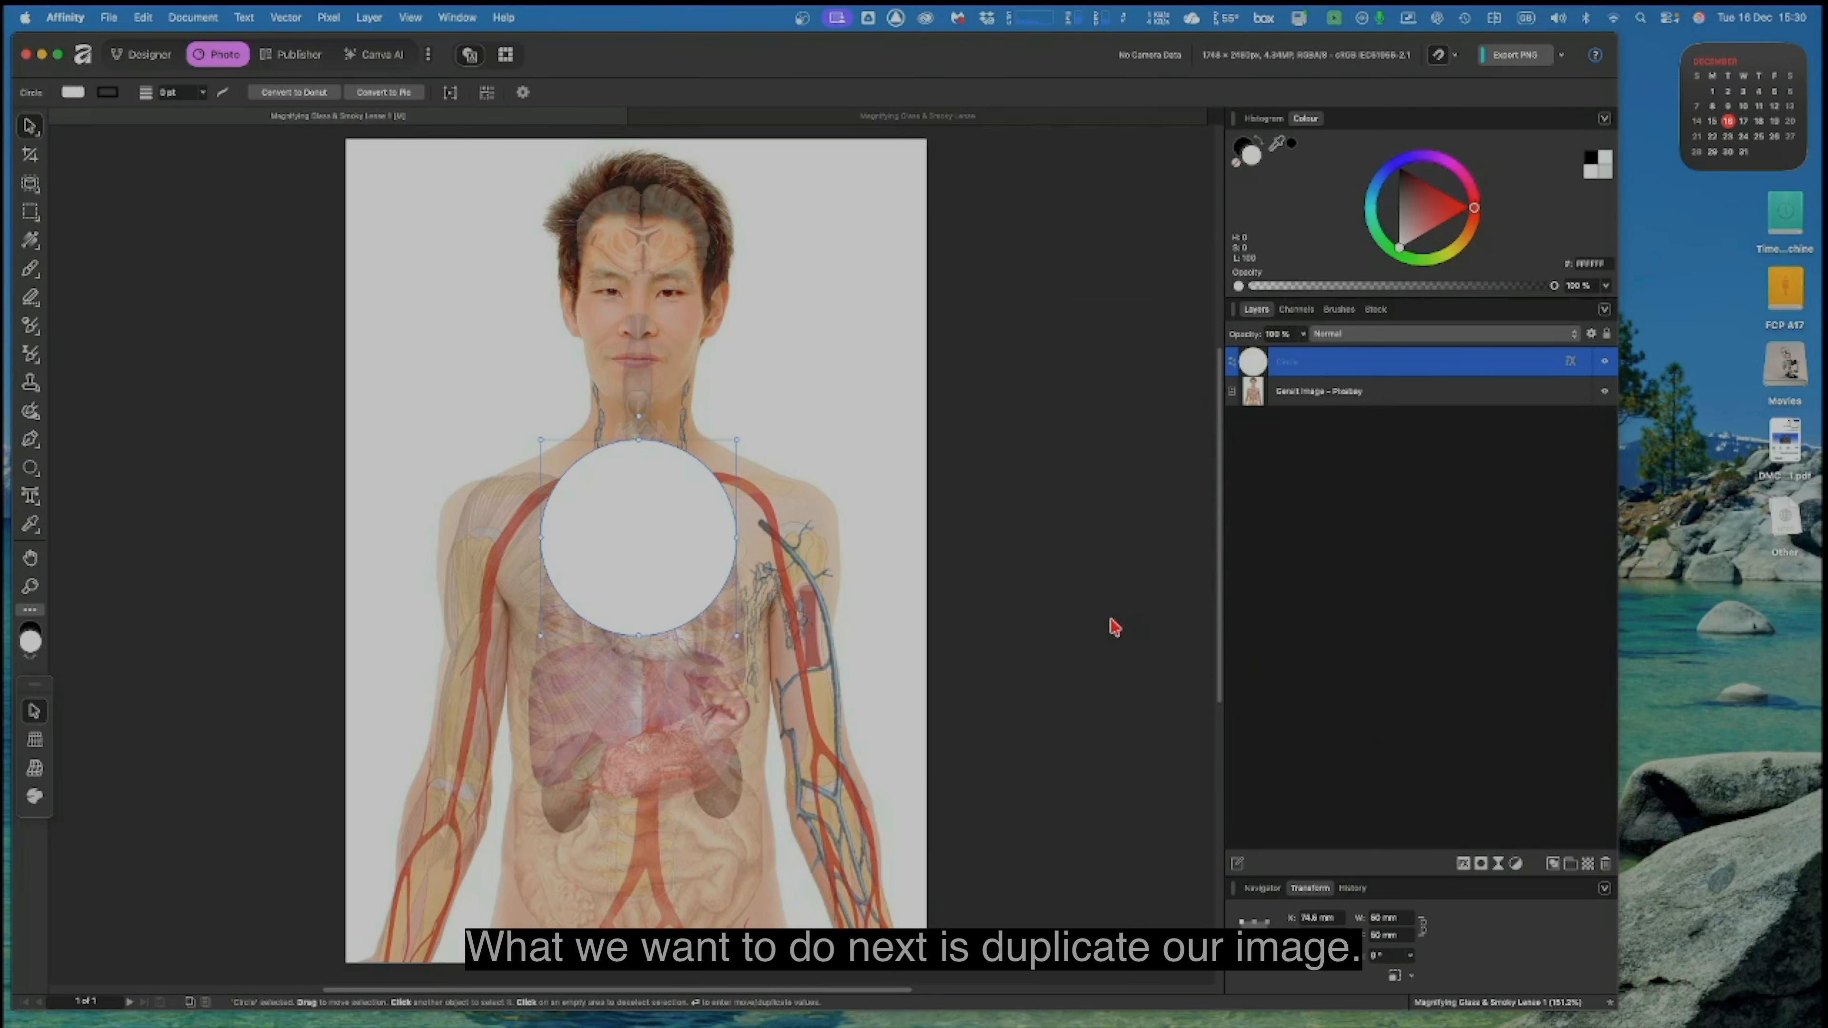
Step: Duplicate the body image layer and nest the copy inside the circle layer
click(1333, 396)
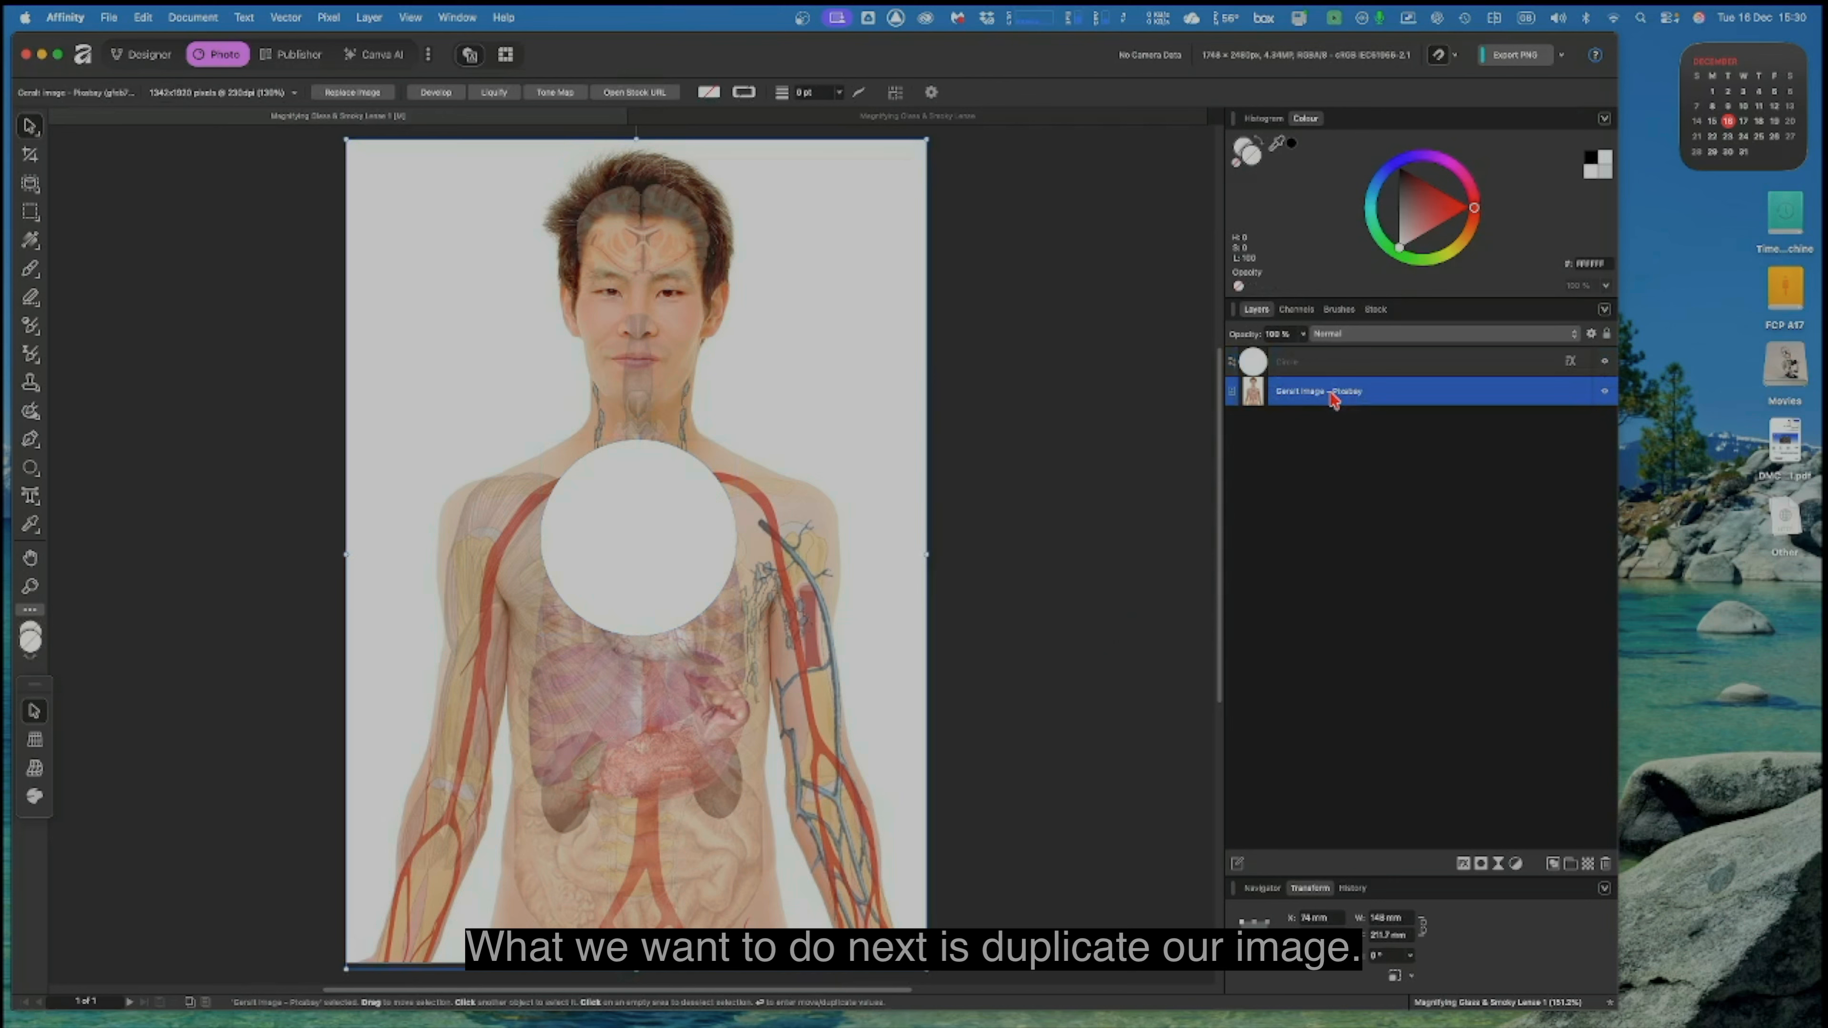
right_click(1333, 398)
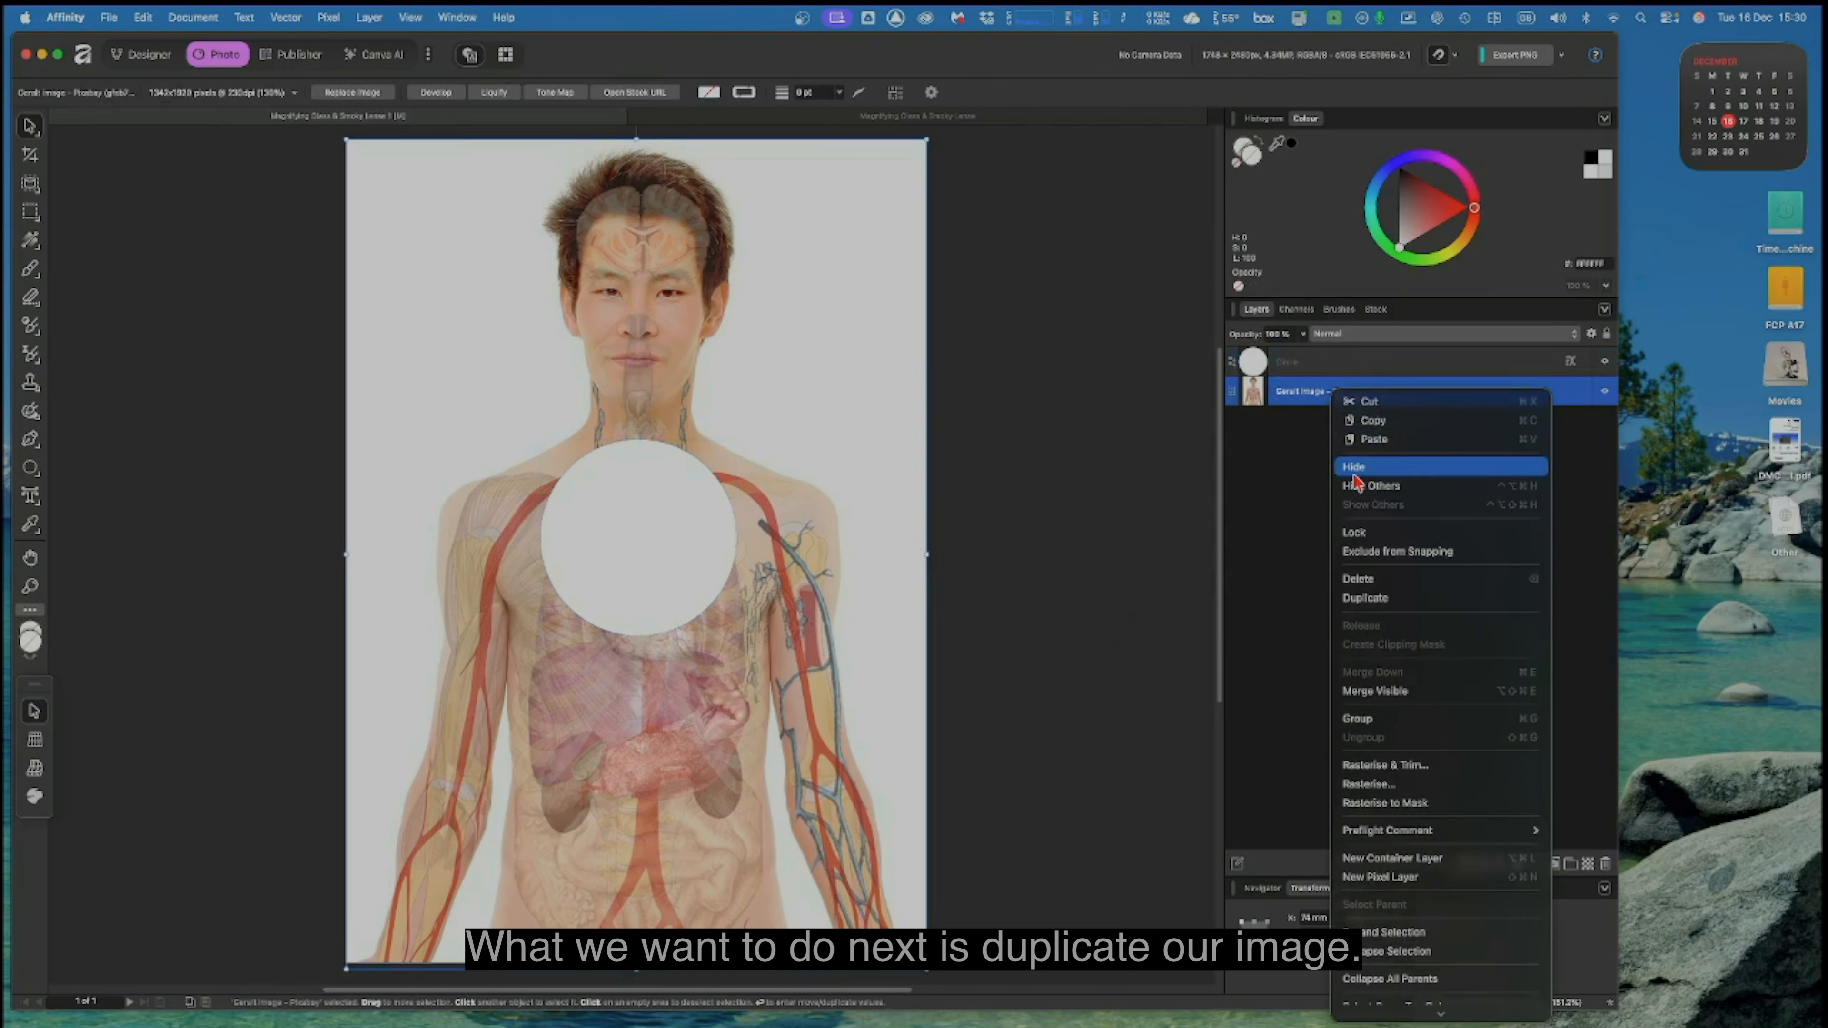
click(1382, 600)
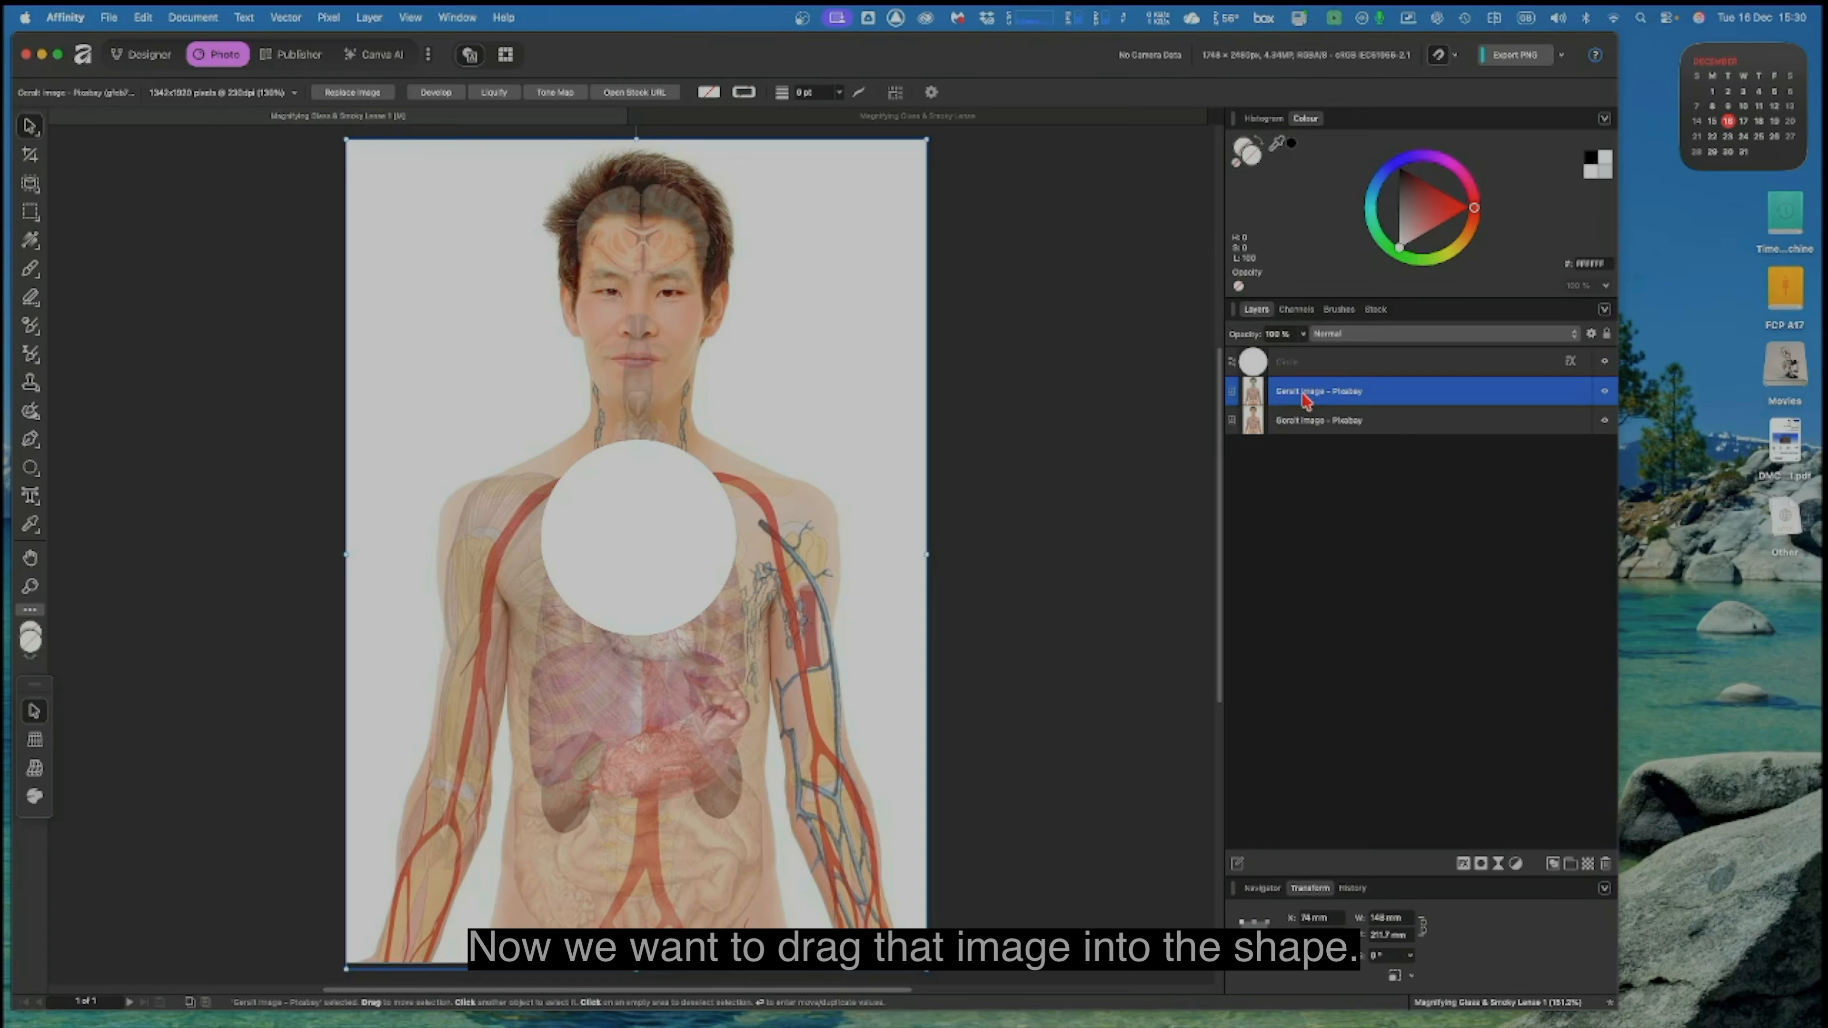
drag(1305, 394, 1305, 371)
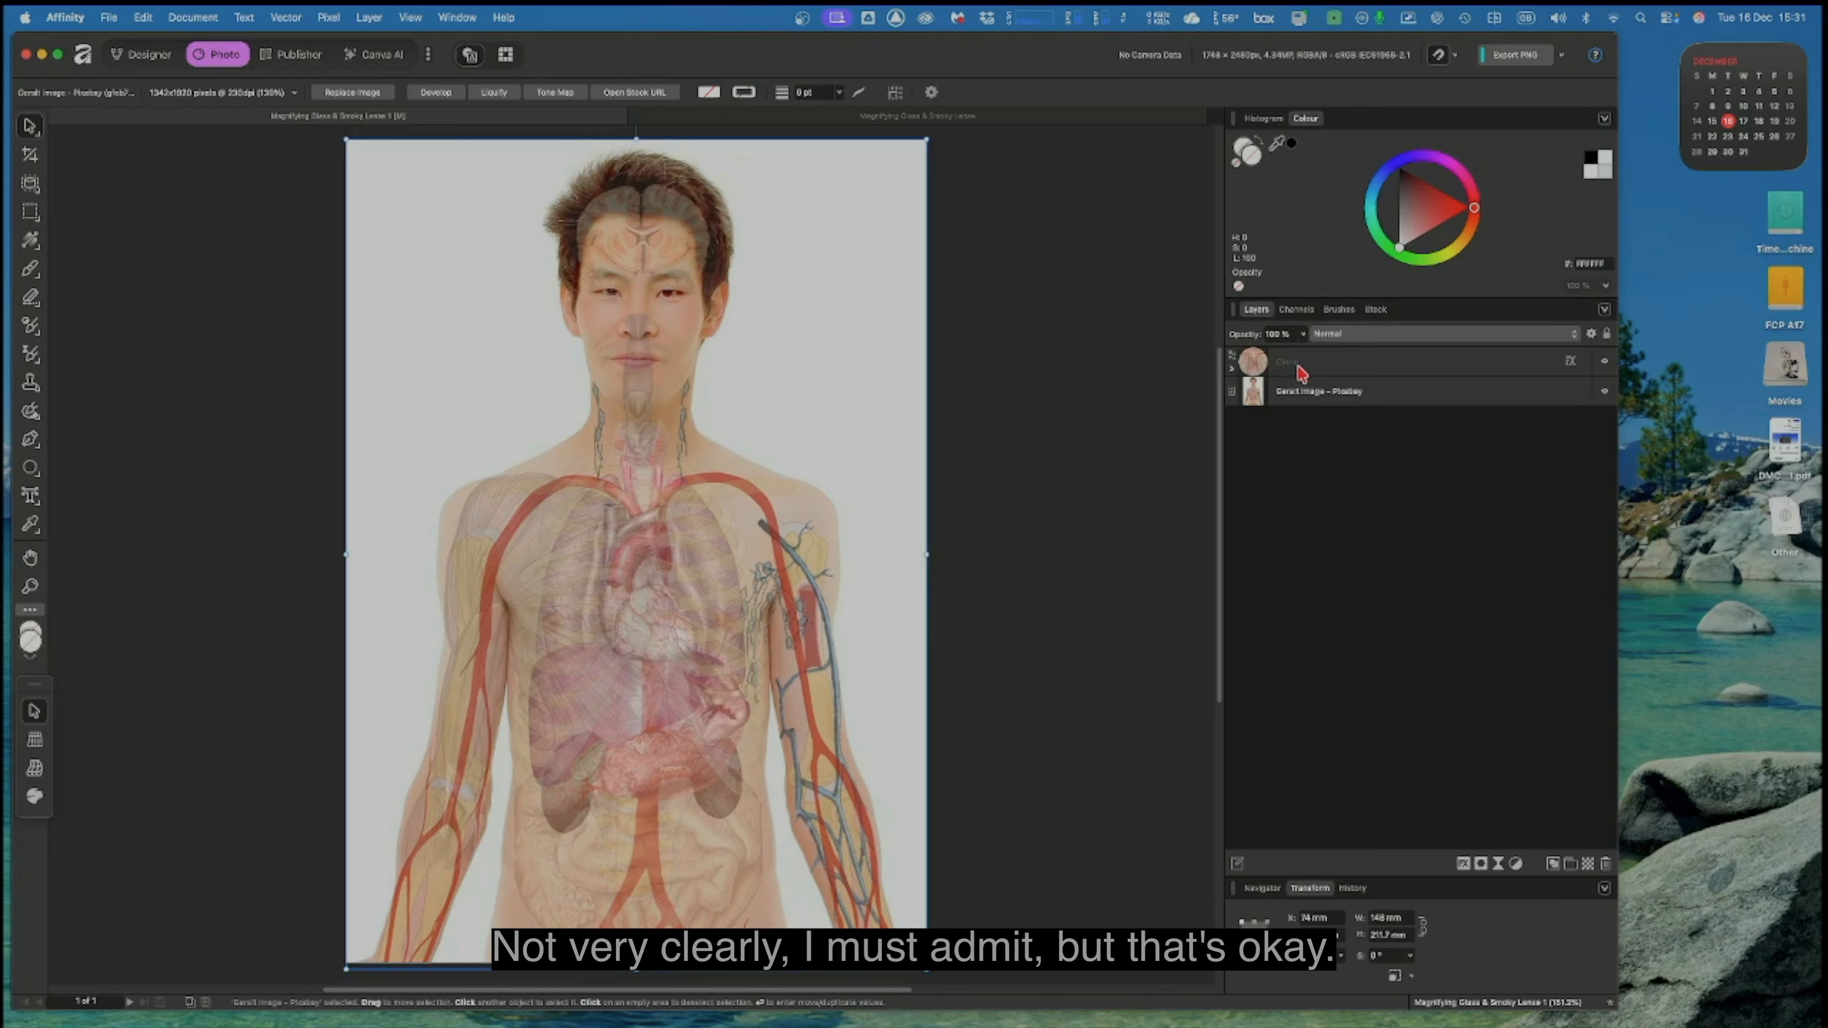
click(1232, 370)
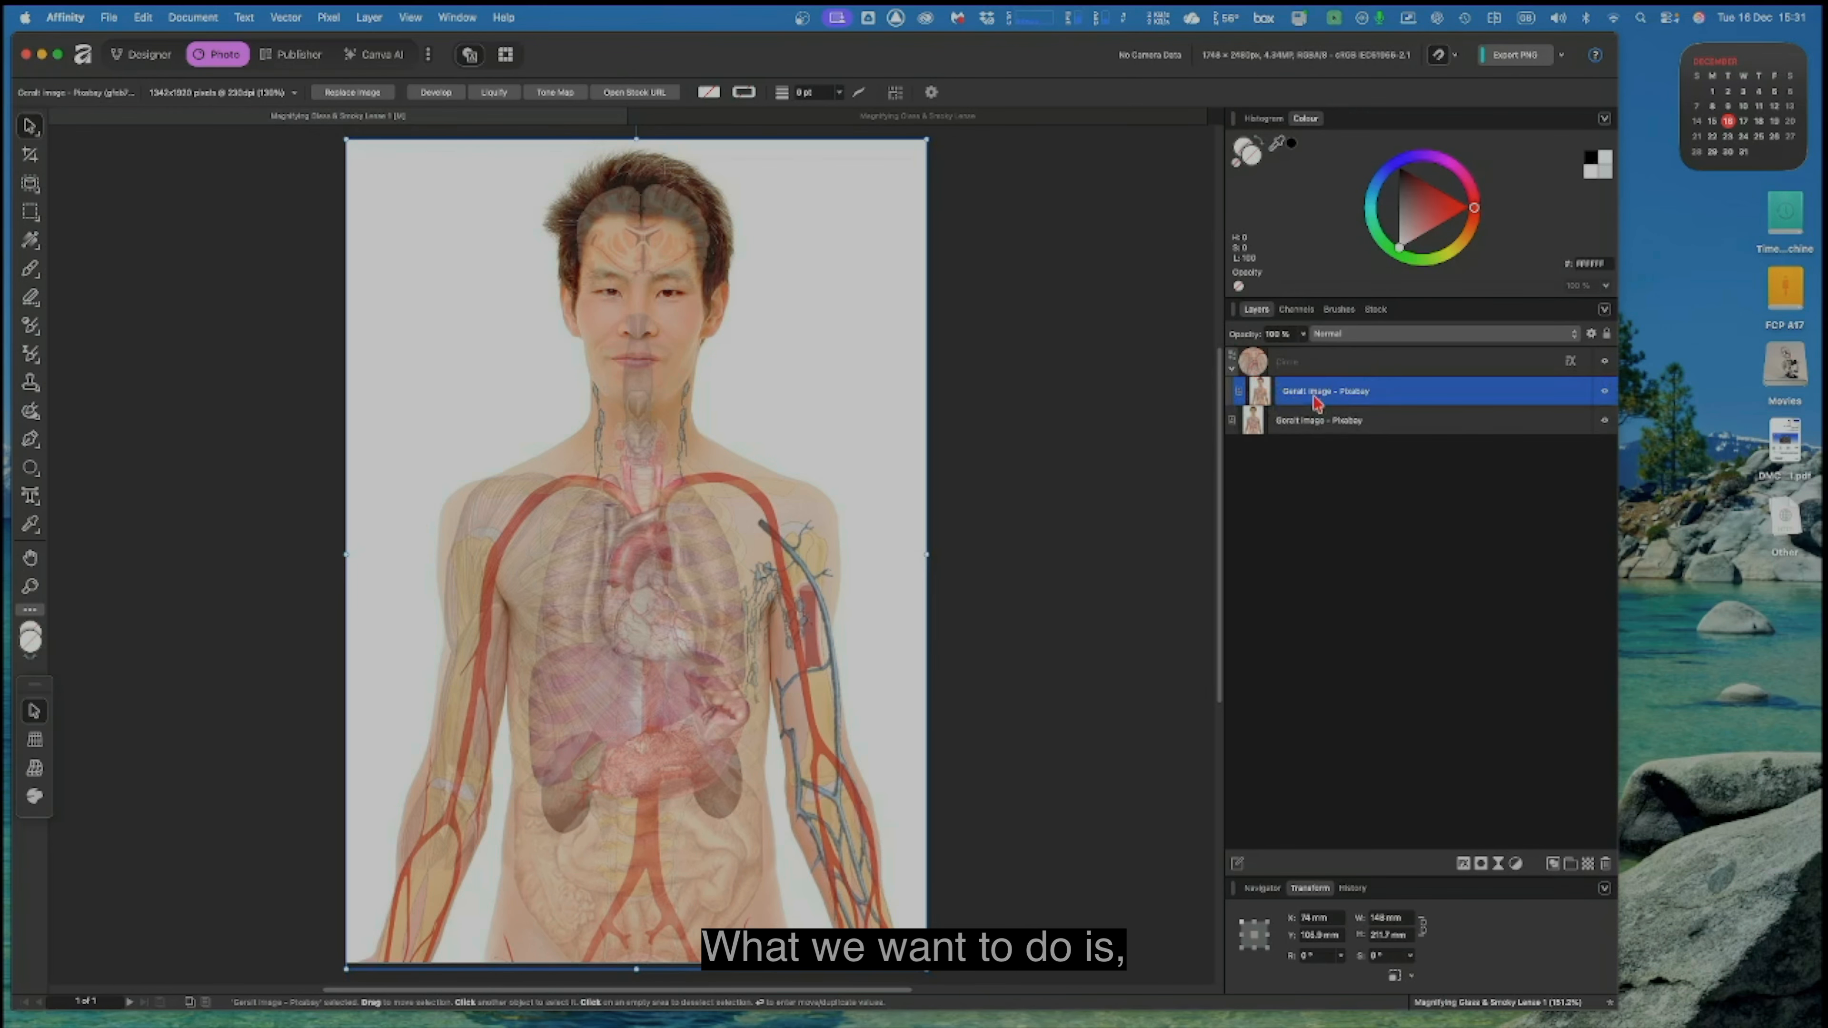
Step: Apply a Gaussian Blur layer effect with a 12 px radius to the circle
click(1332, 368)
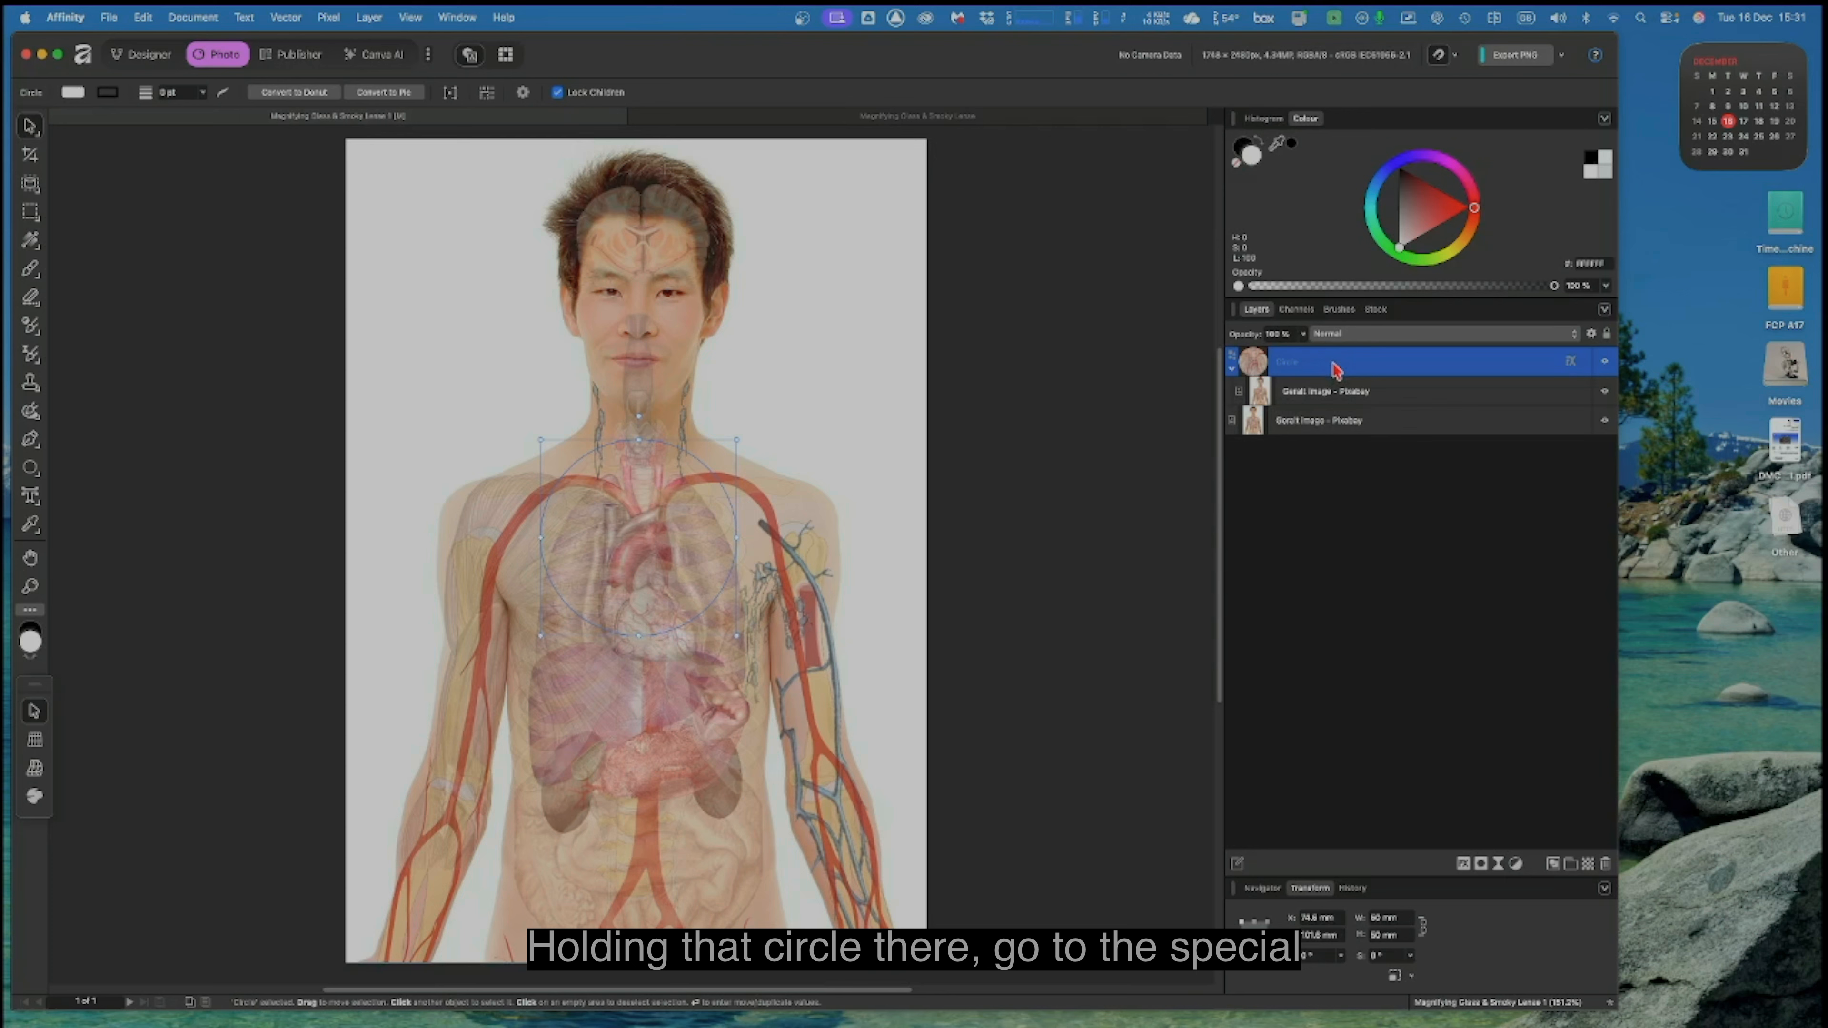
click(1462, 864)
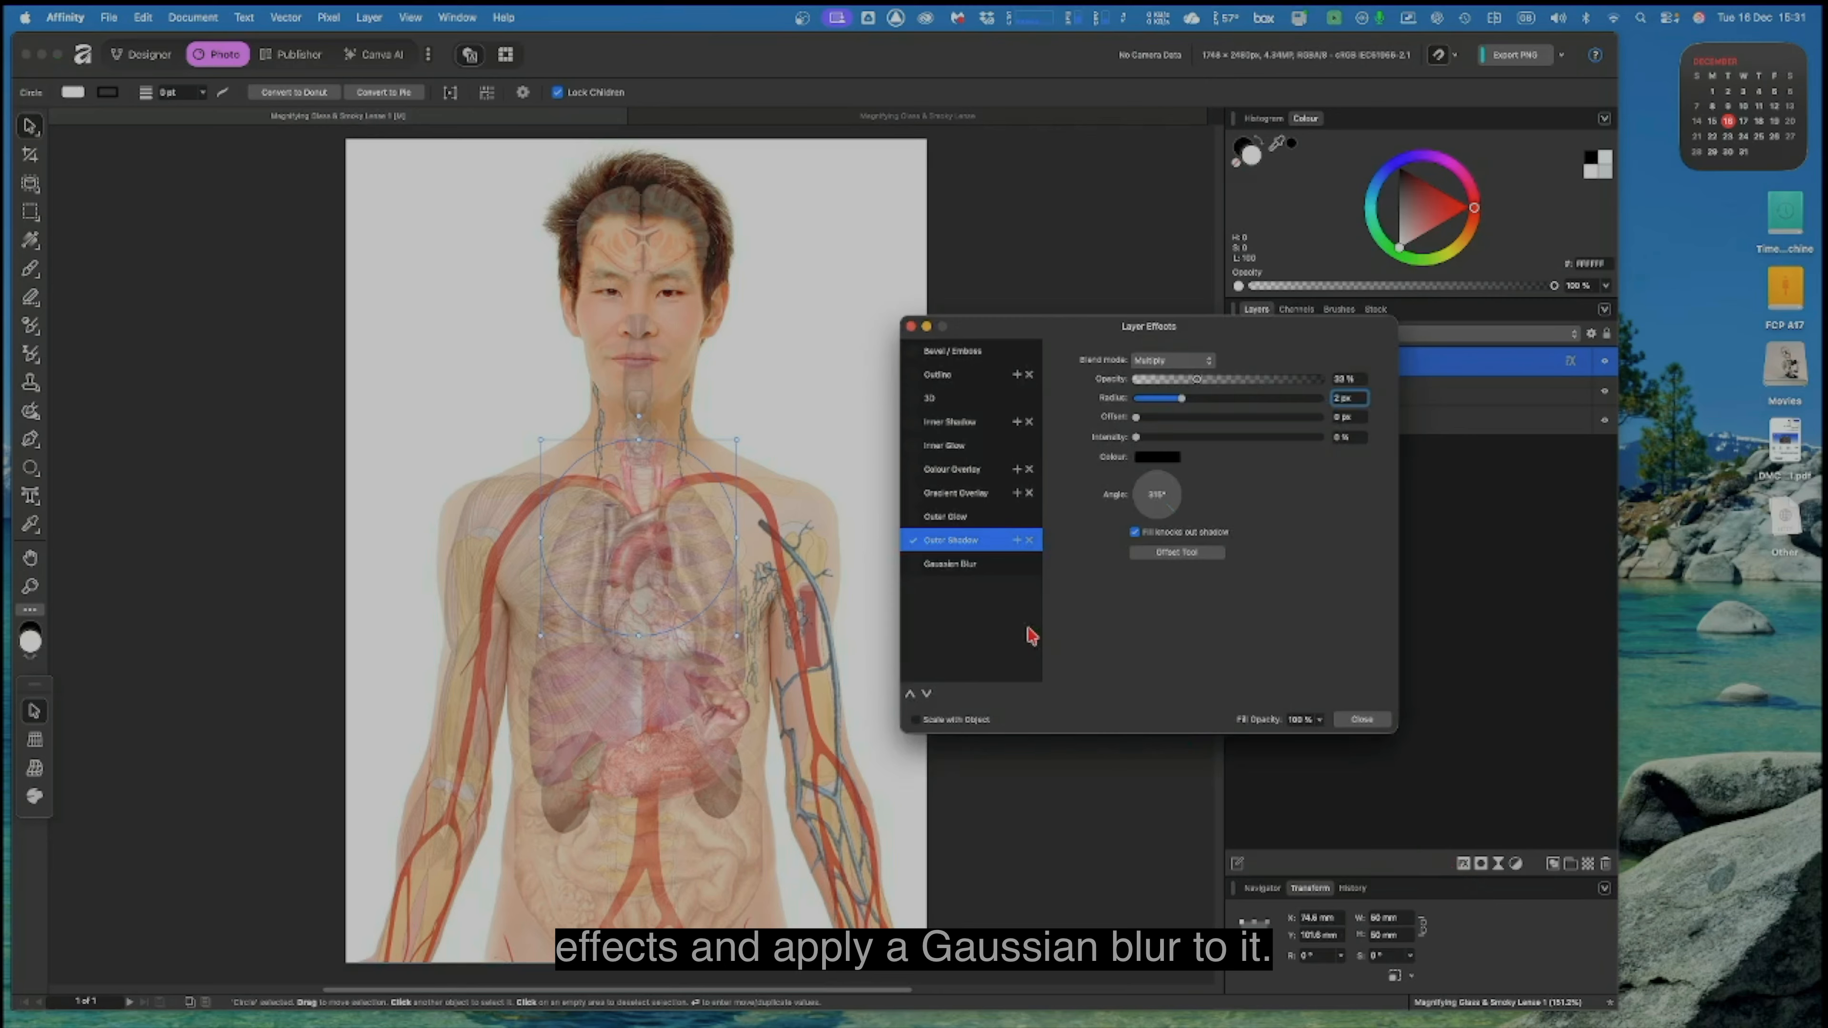
click(975, 565)
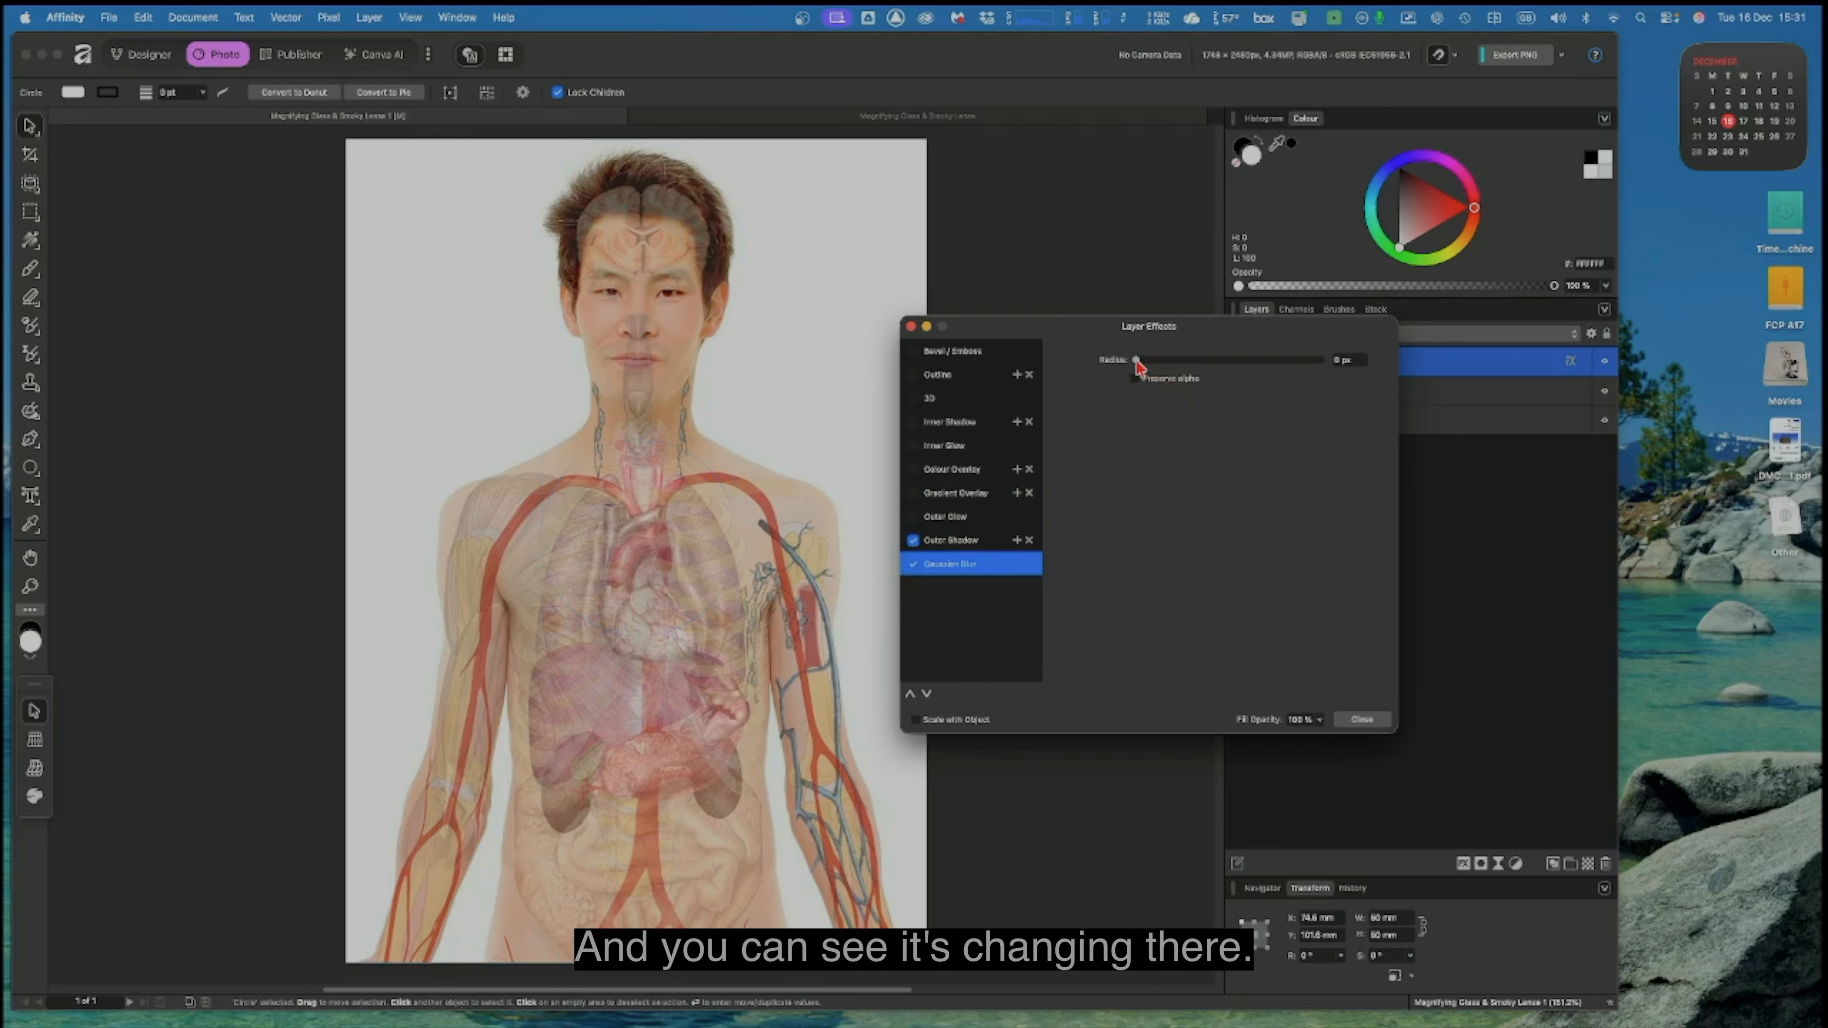
drag(1136, 359, 1219, 362)
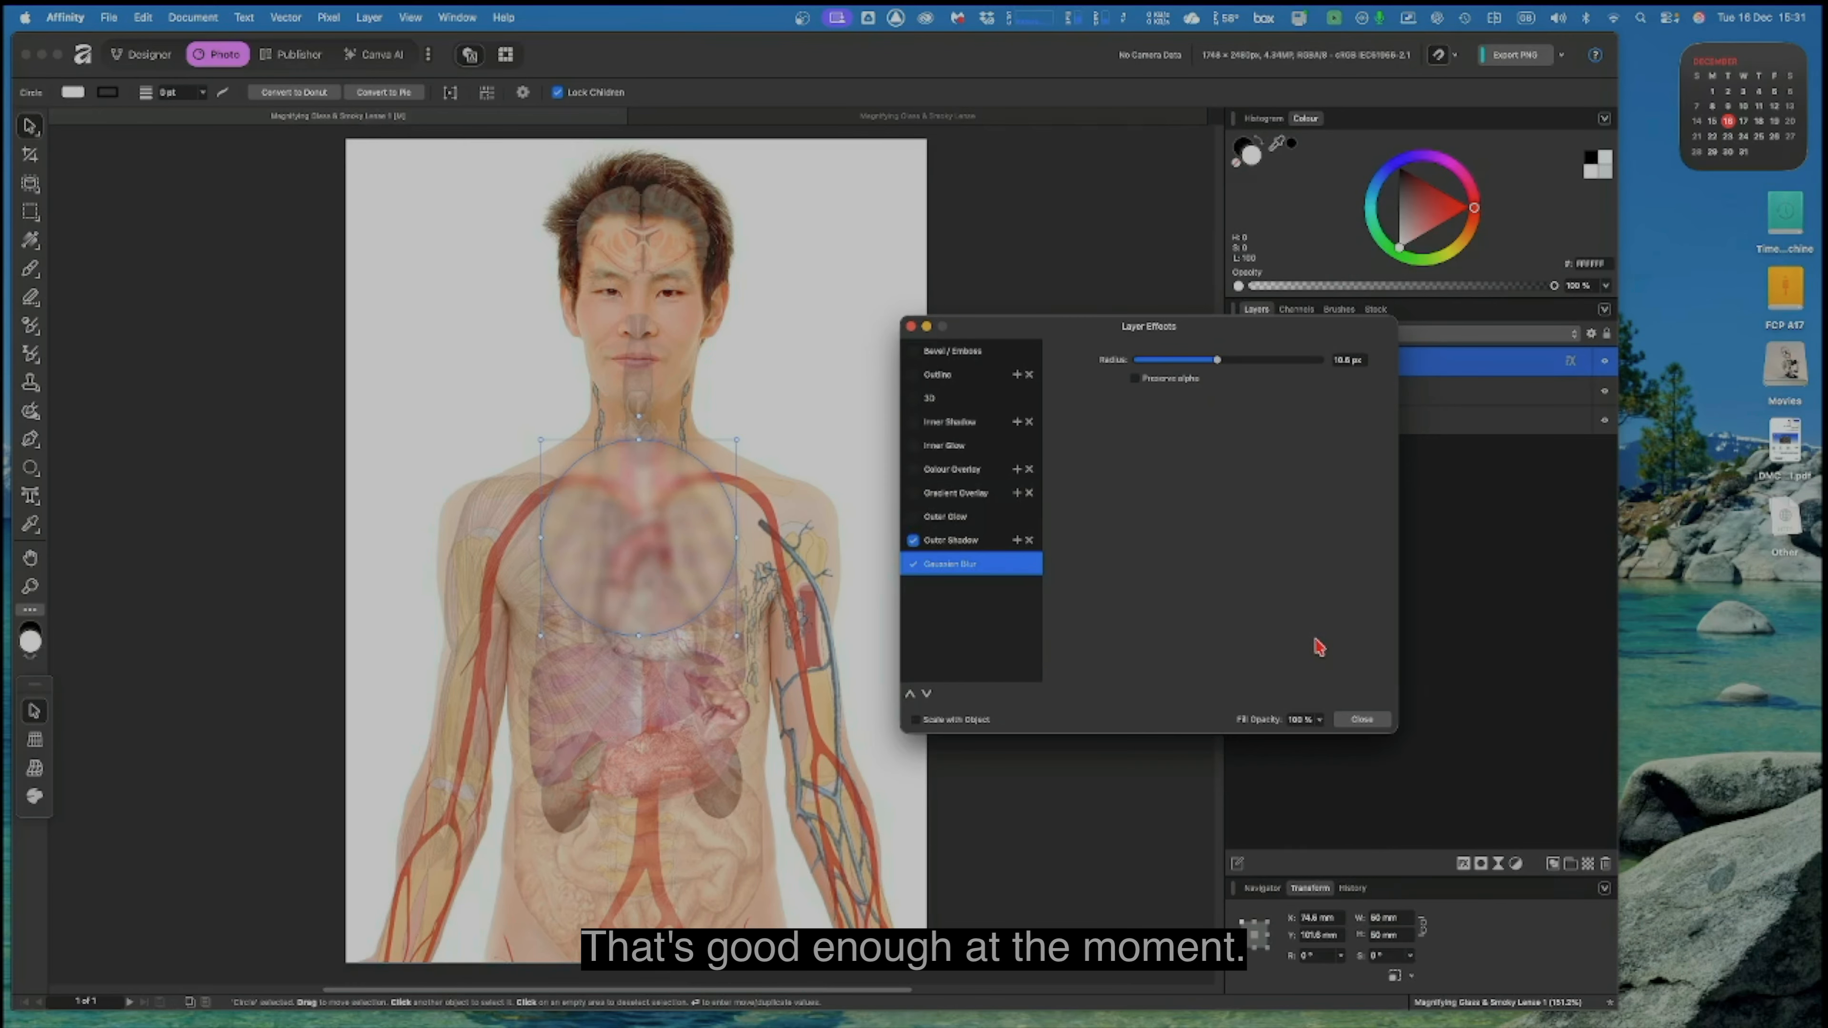
click(1347, 360)
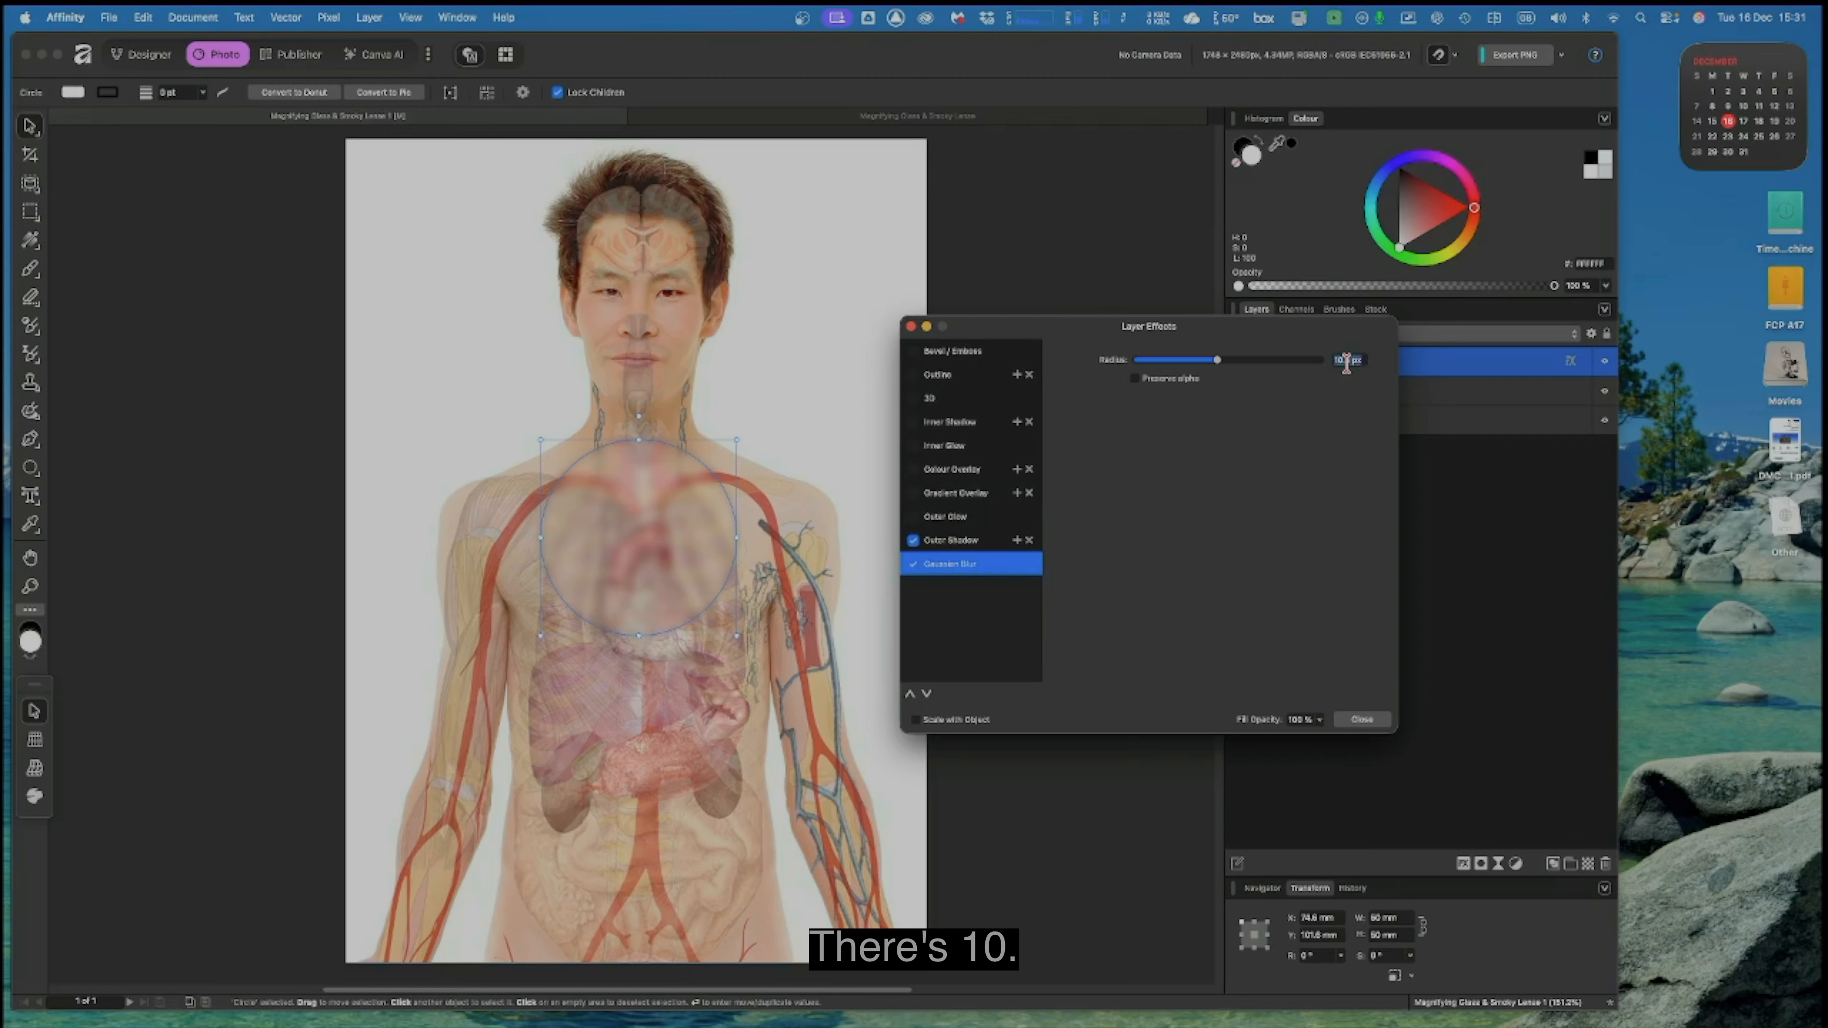
text(1)
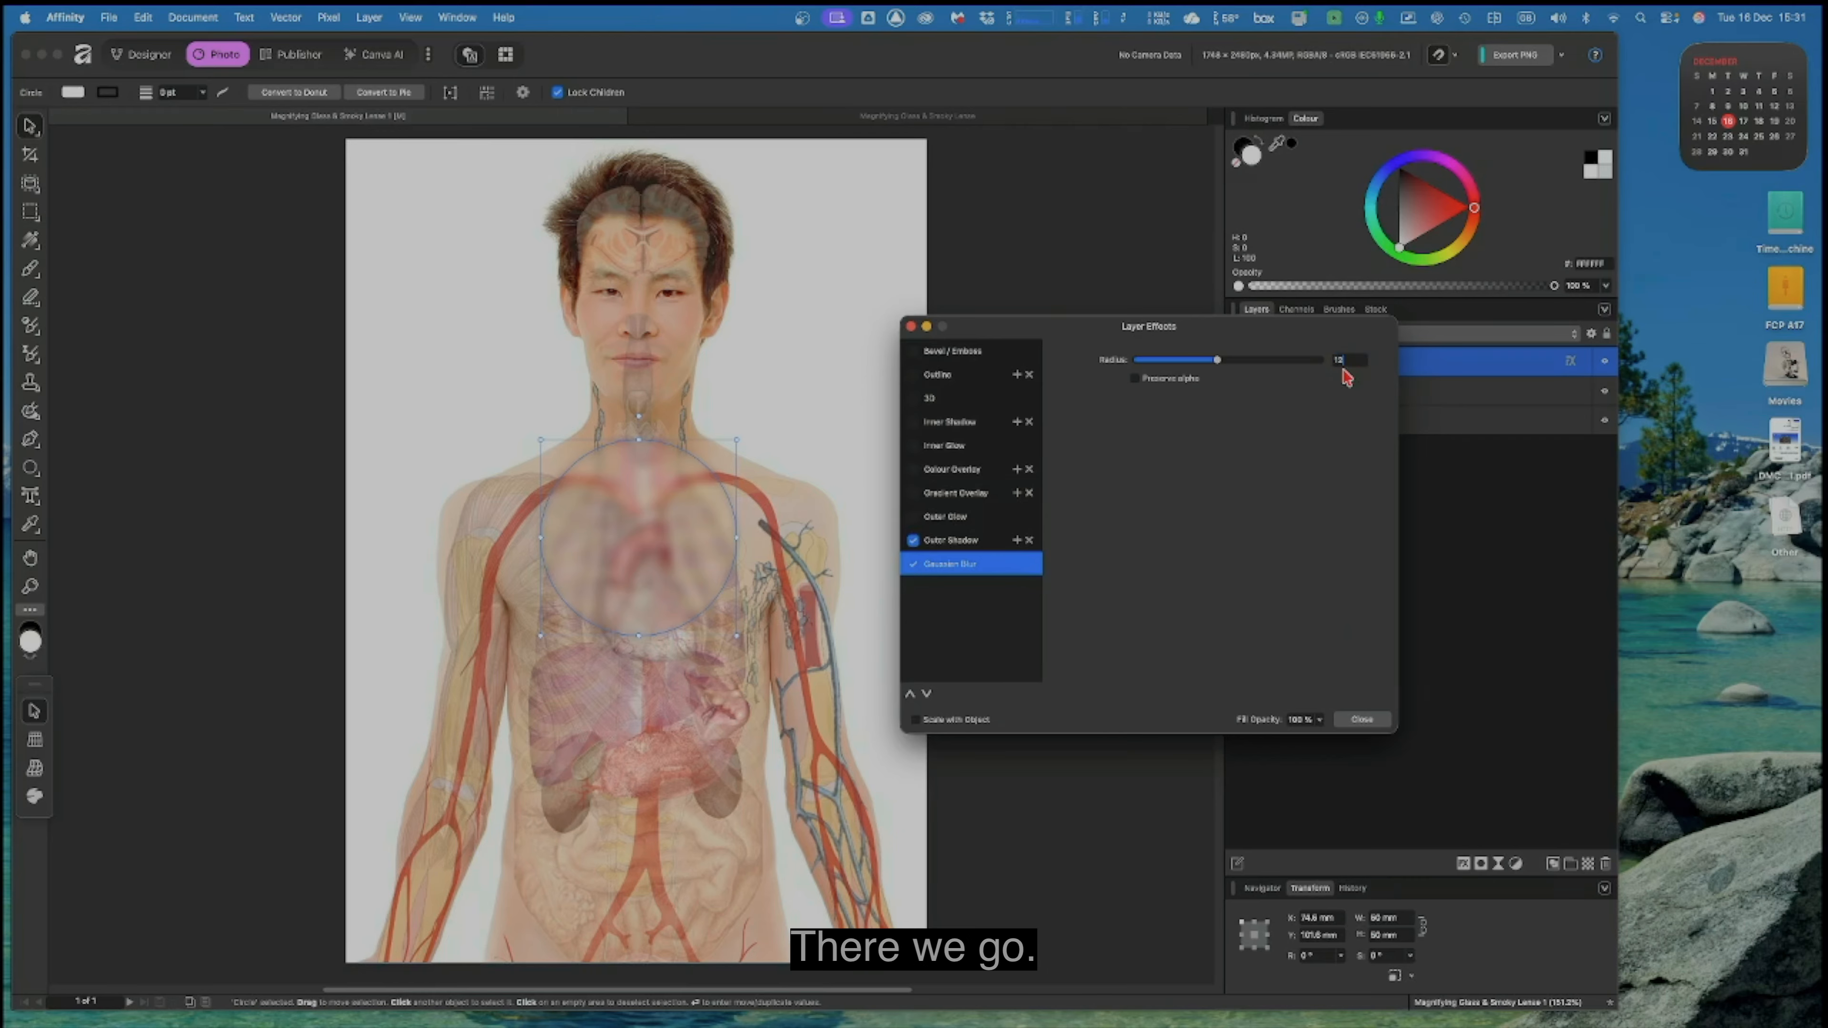
text(2)
key(Return)
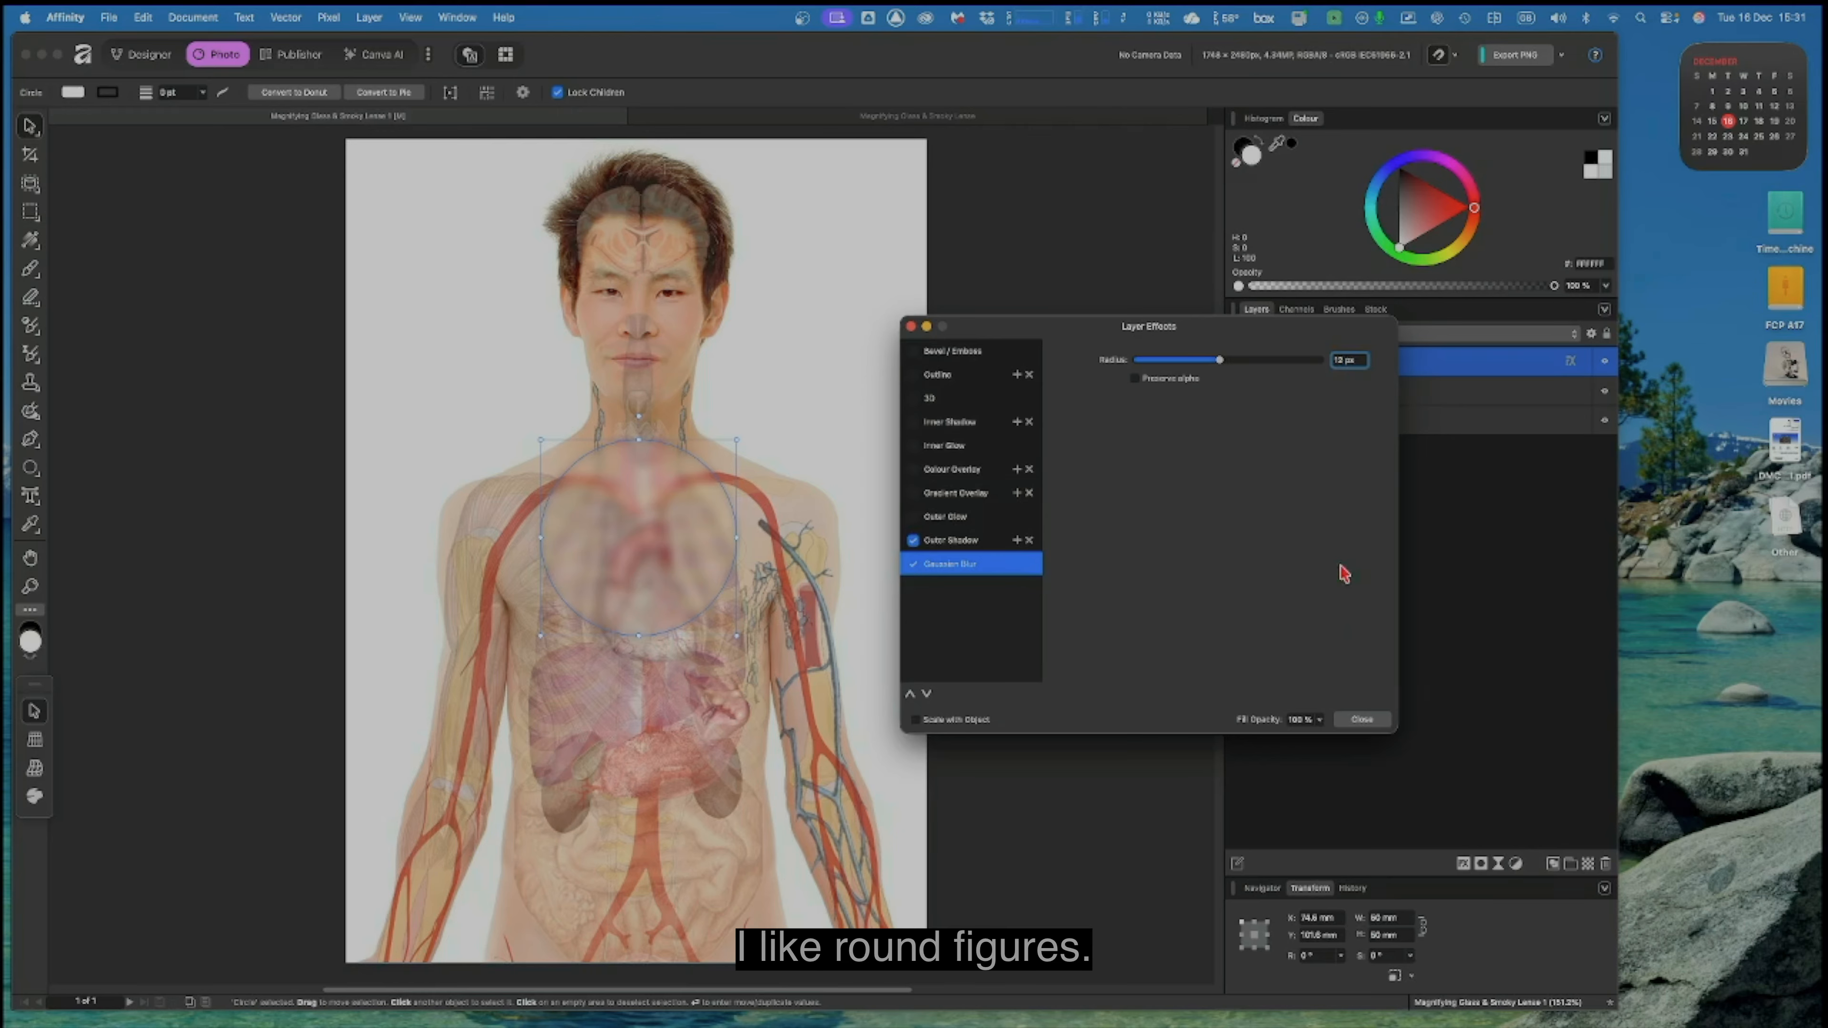
click(1361, 720)
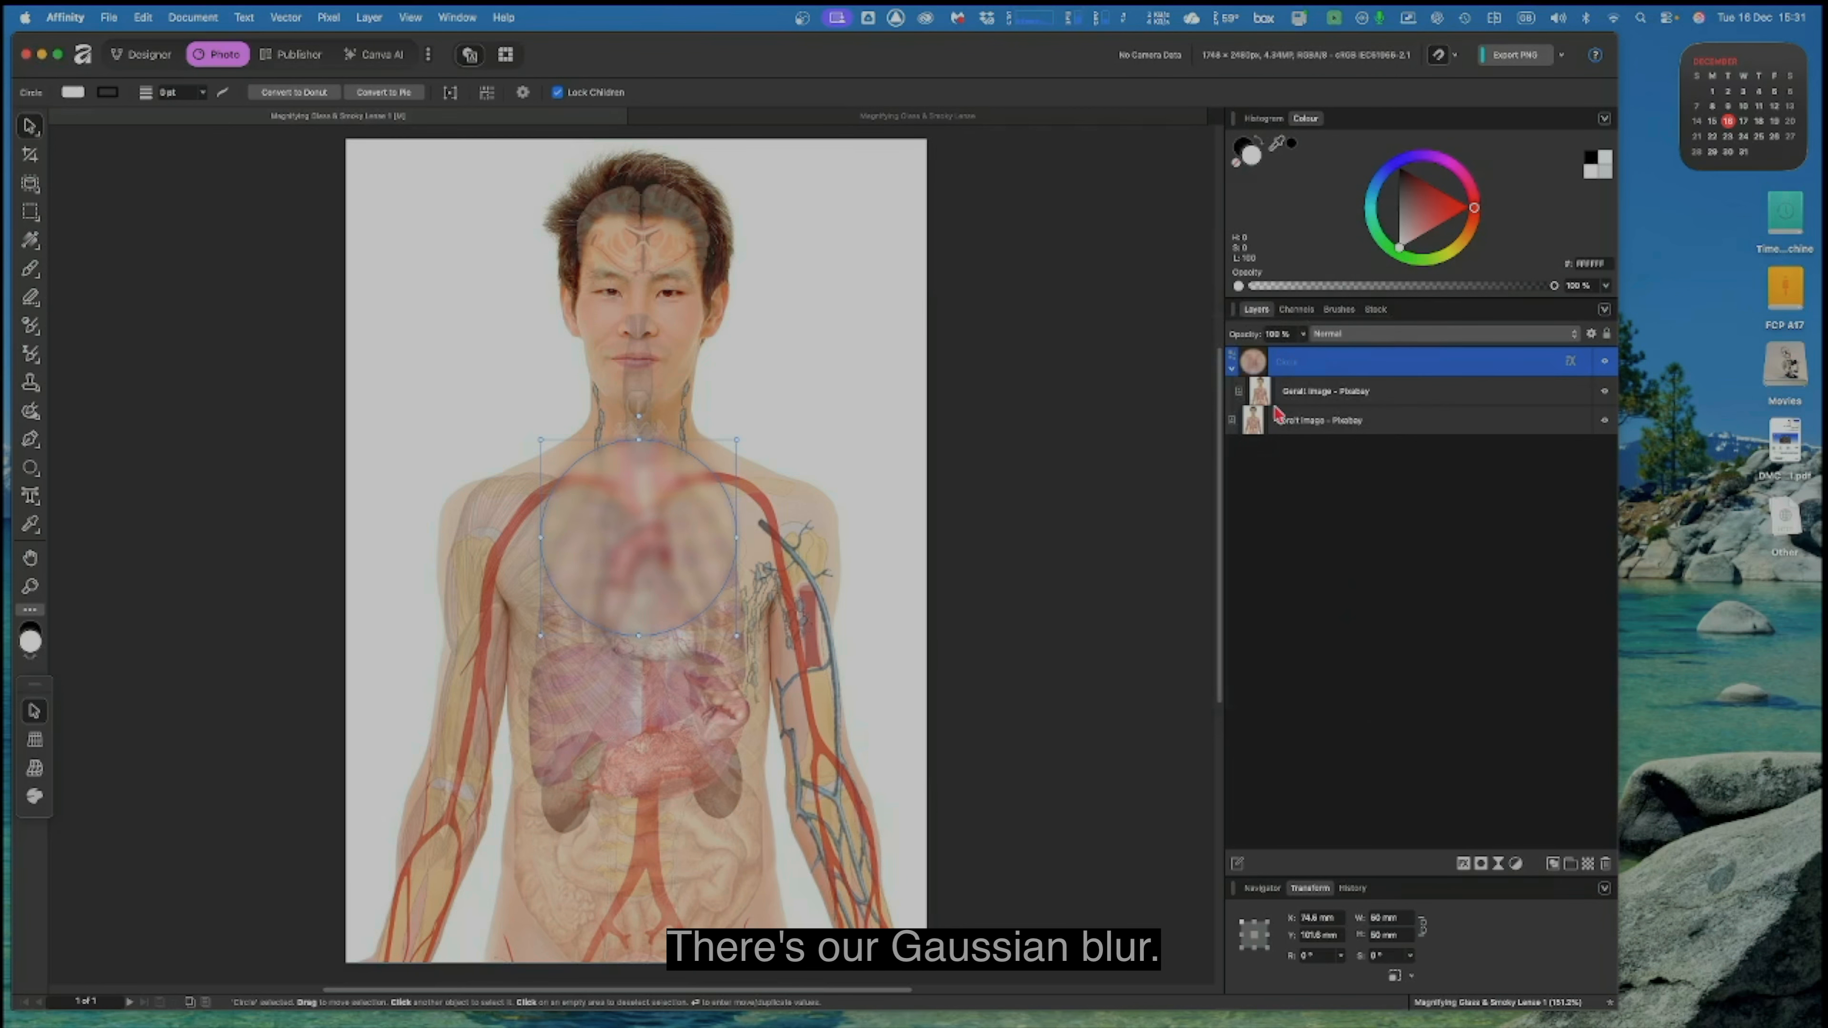
Step: Collapse the circle layer and use the Move tool to shift the circle slightly lower on the chest
click(1233, 368)
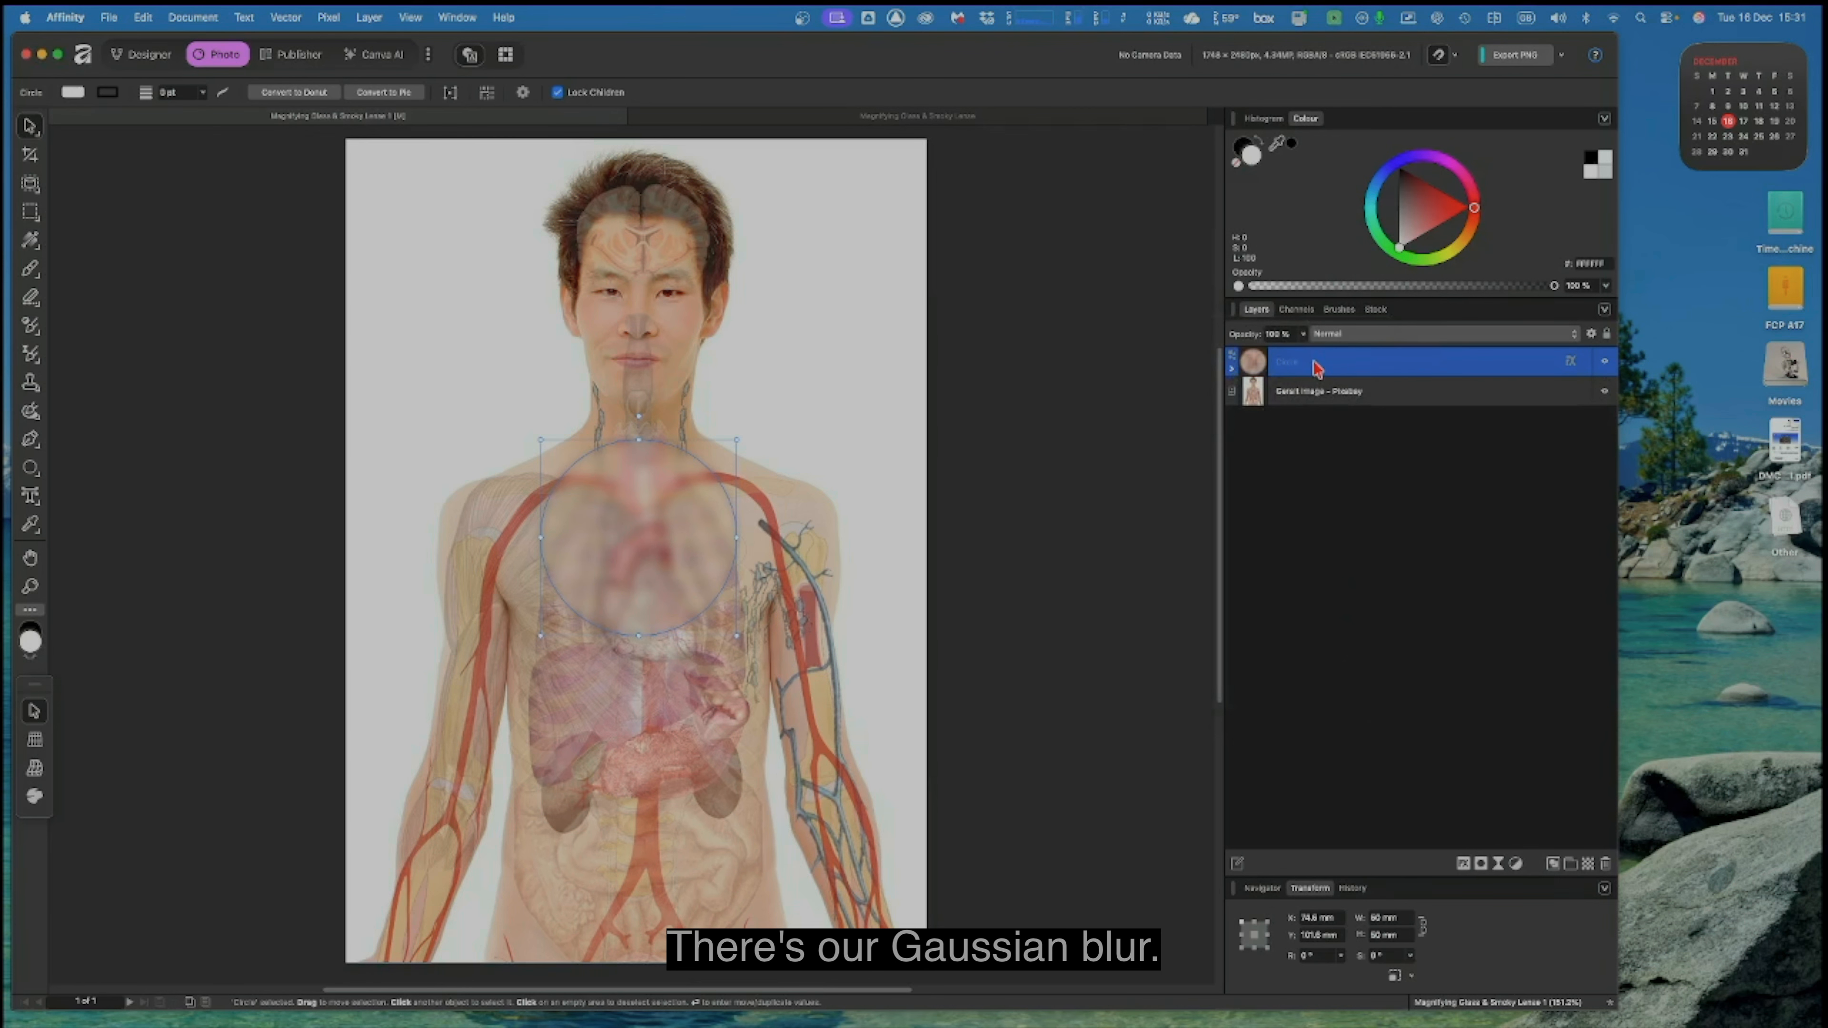
click(1233, 370)
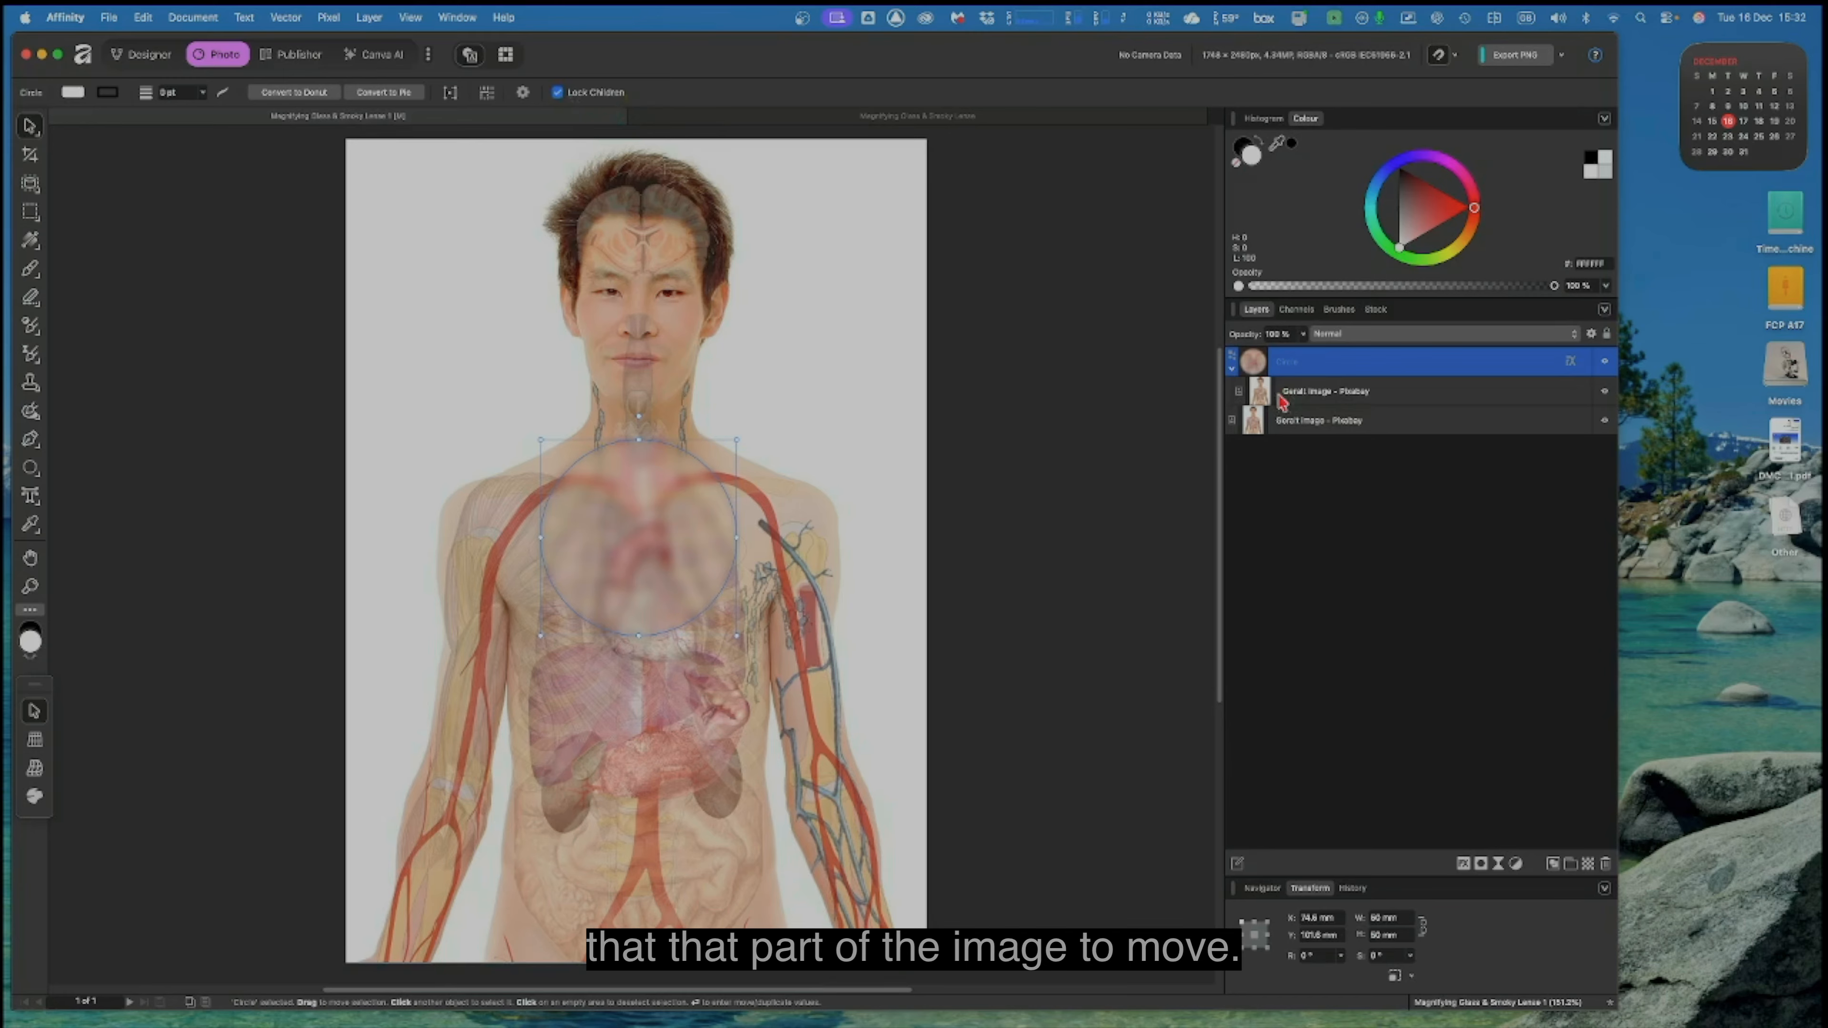
click(1232, 370)
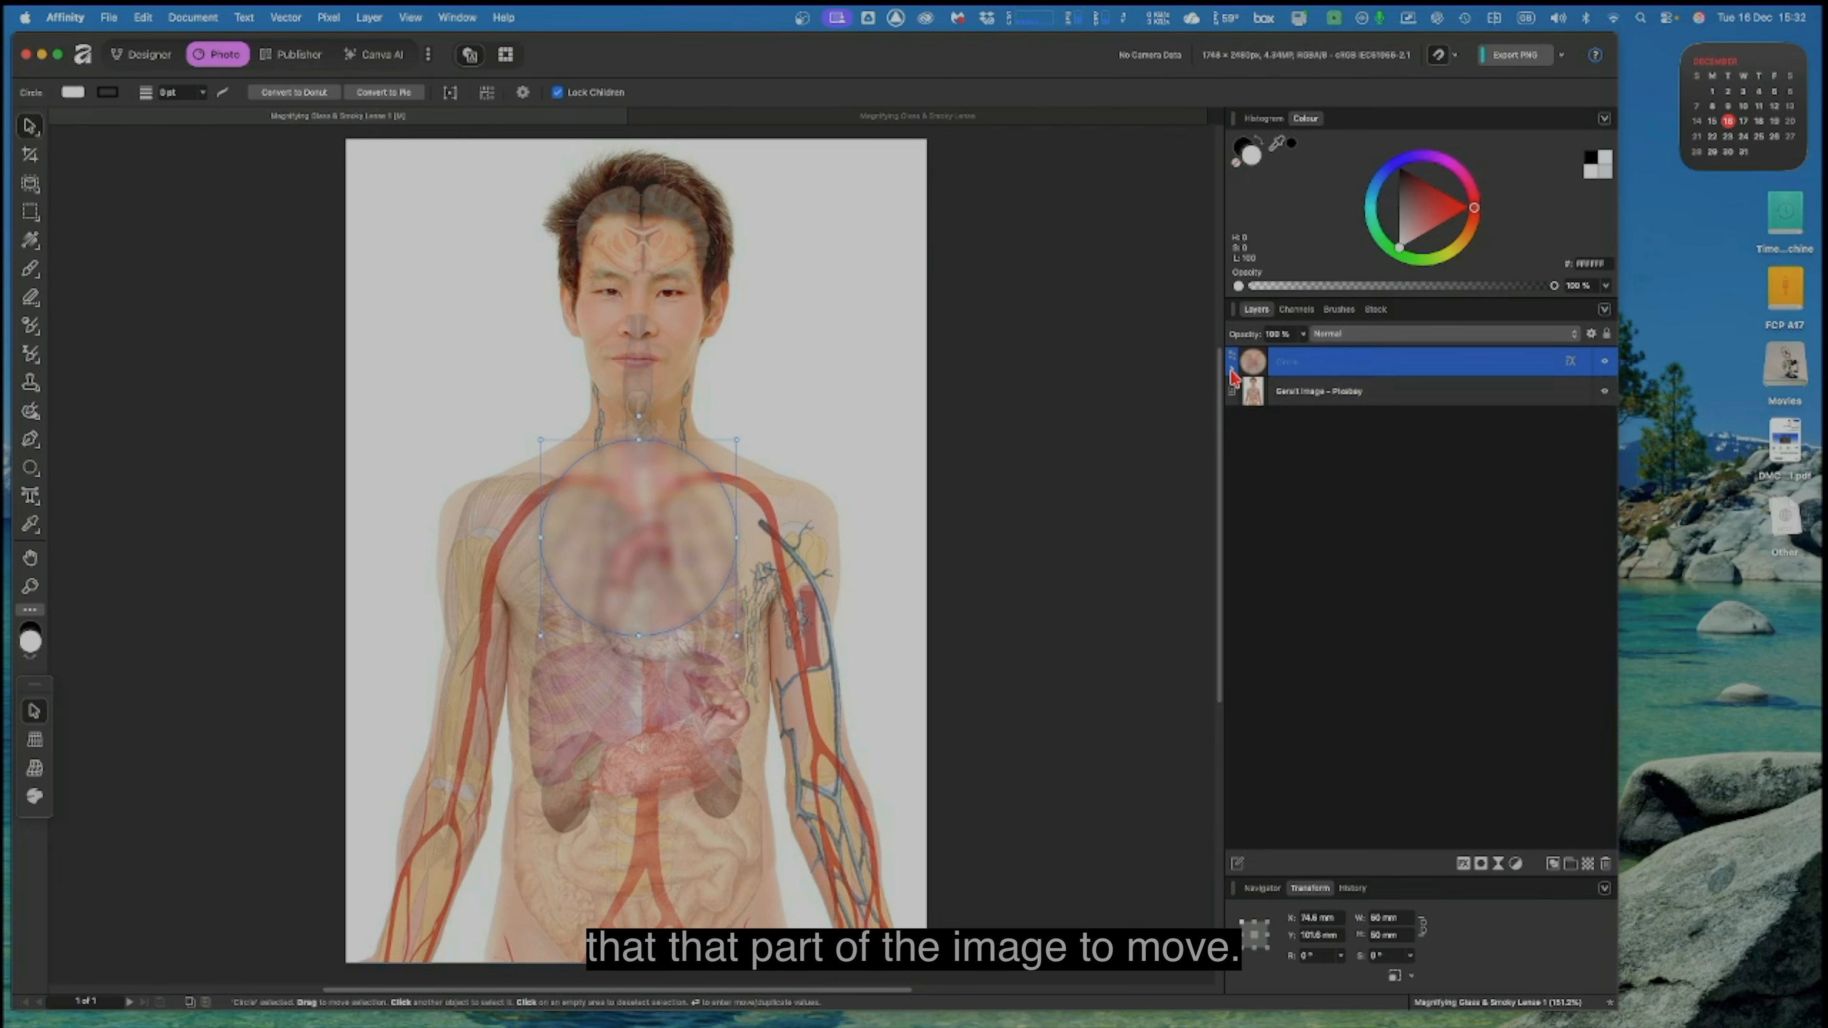
click(27, 123)
click(85, 135)
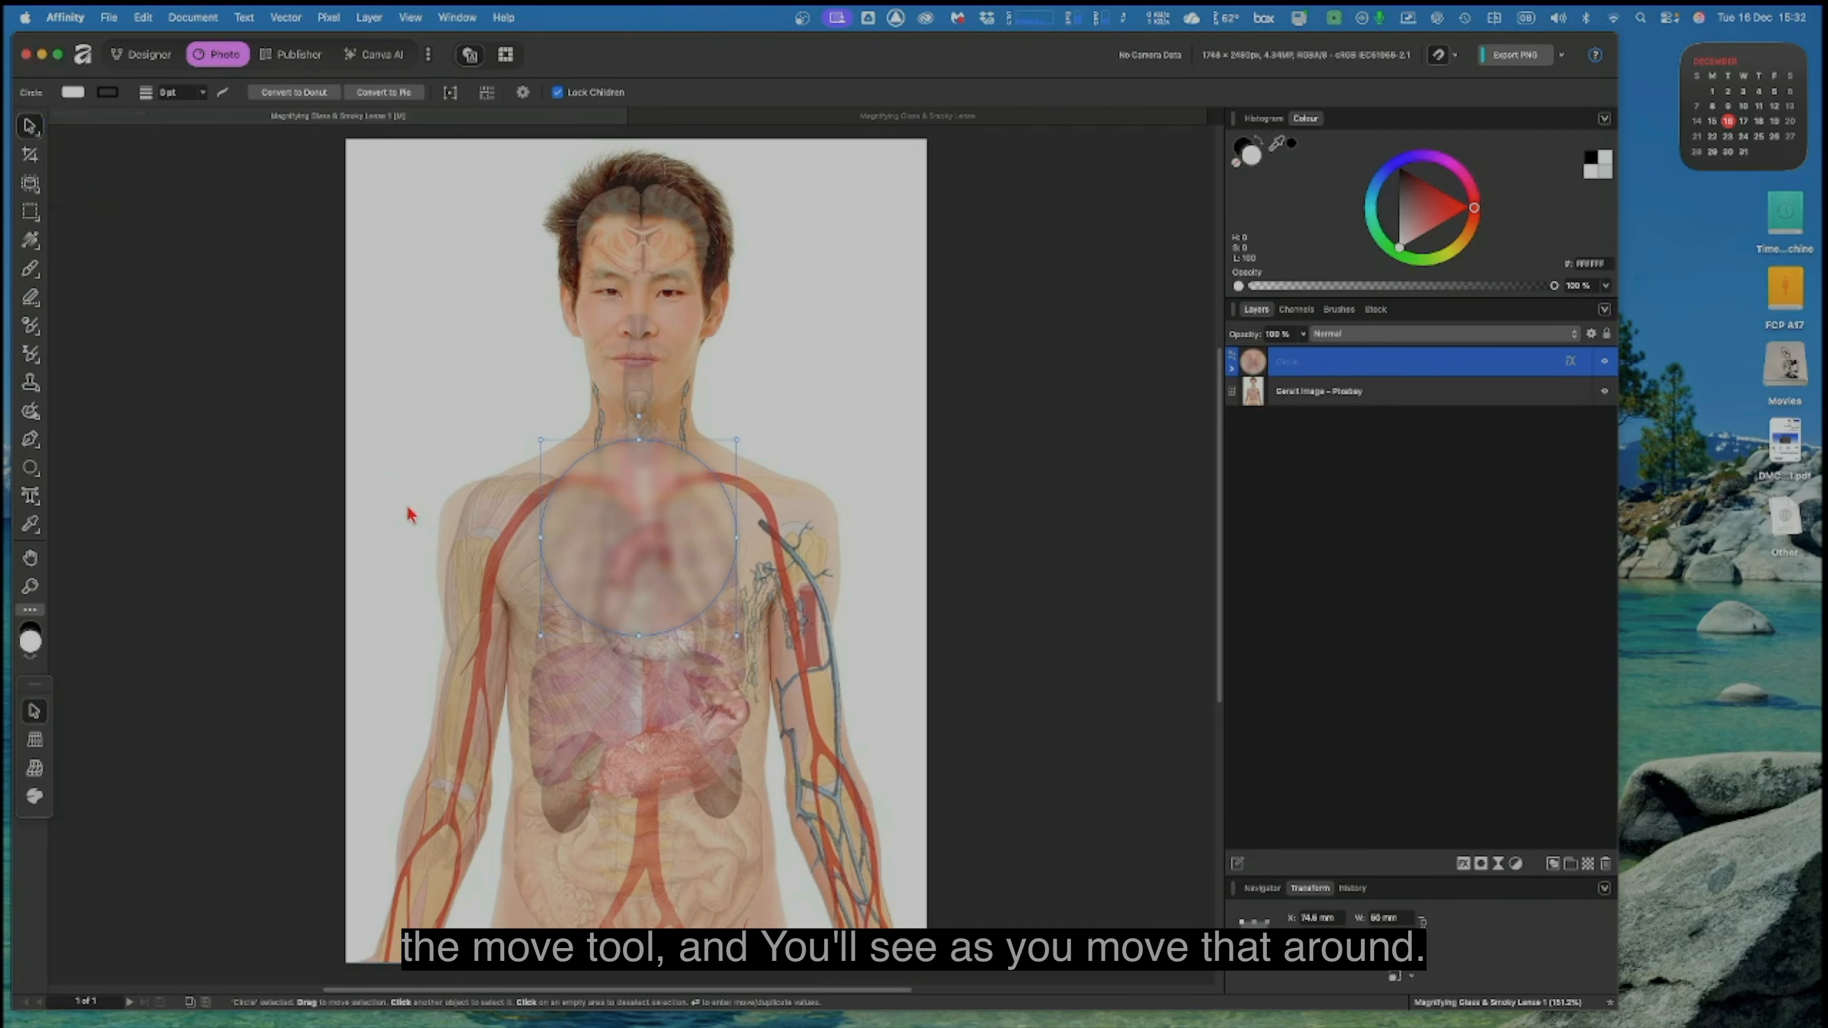
mouse_move(659, 537)
mouse_down()
mouse_move(625, 531)
mouse_move(602, 584)
mouse_move(540, 578)
mouse_move(531, 536)
mouse_move(543, 469)
mouse_move(605, 428)
mouse_move(692, 422)
mouse_move(657, 340)
mouse_move(660, 551)
mouse_up()
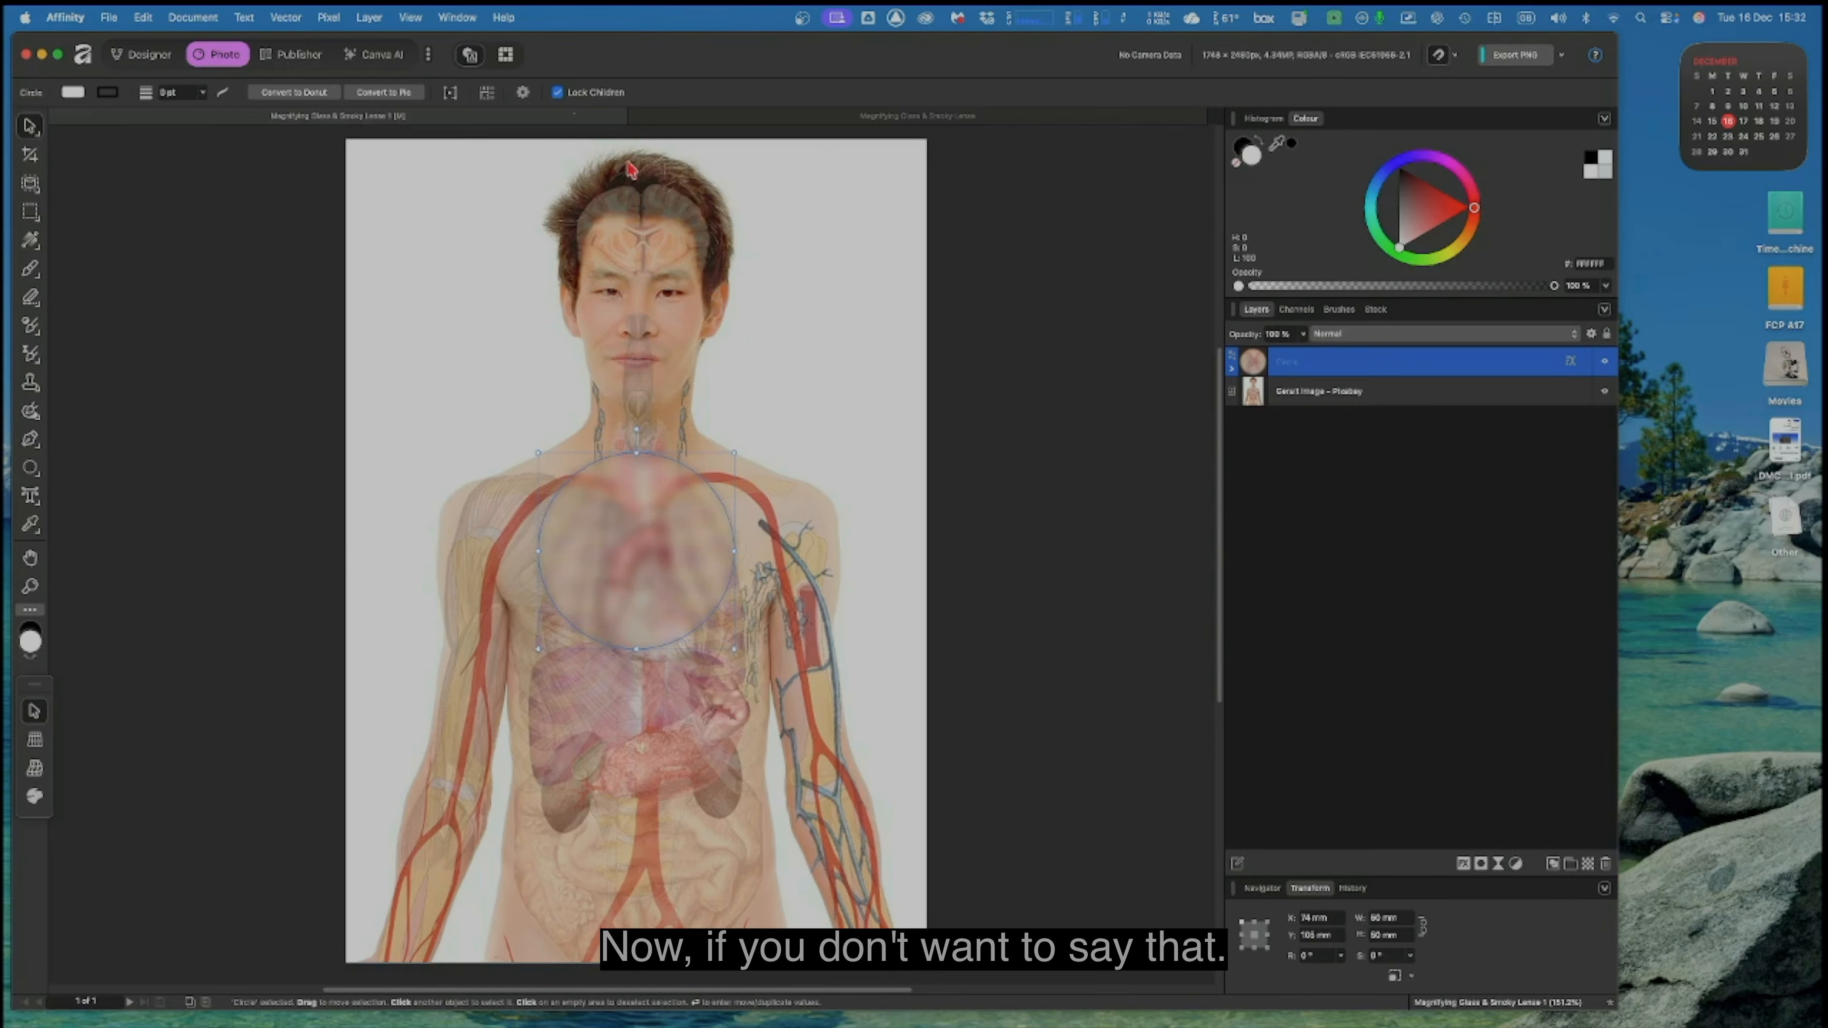
Step: Turn on Preview Mode, try out the circle on the chest without selection handles, and turn Preview Mode off again
click(409, 19)
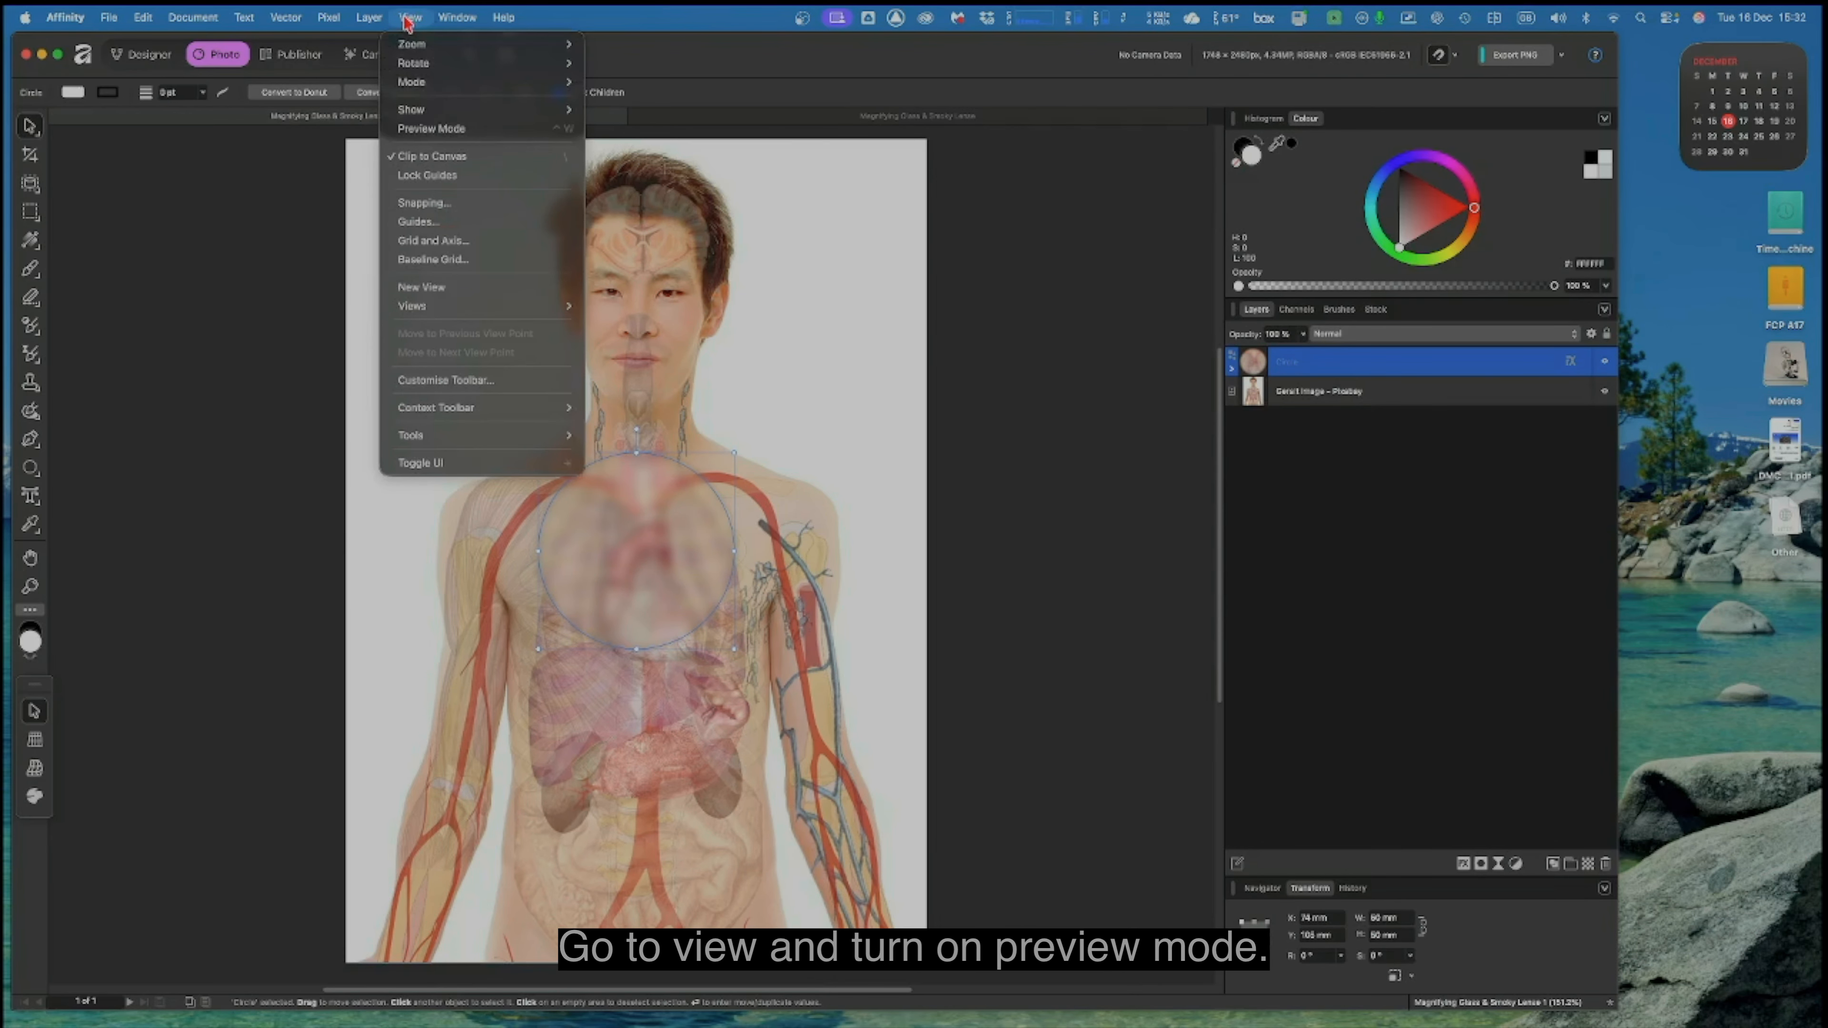
click(432, 129)
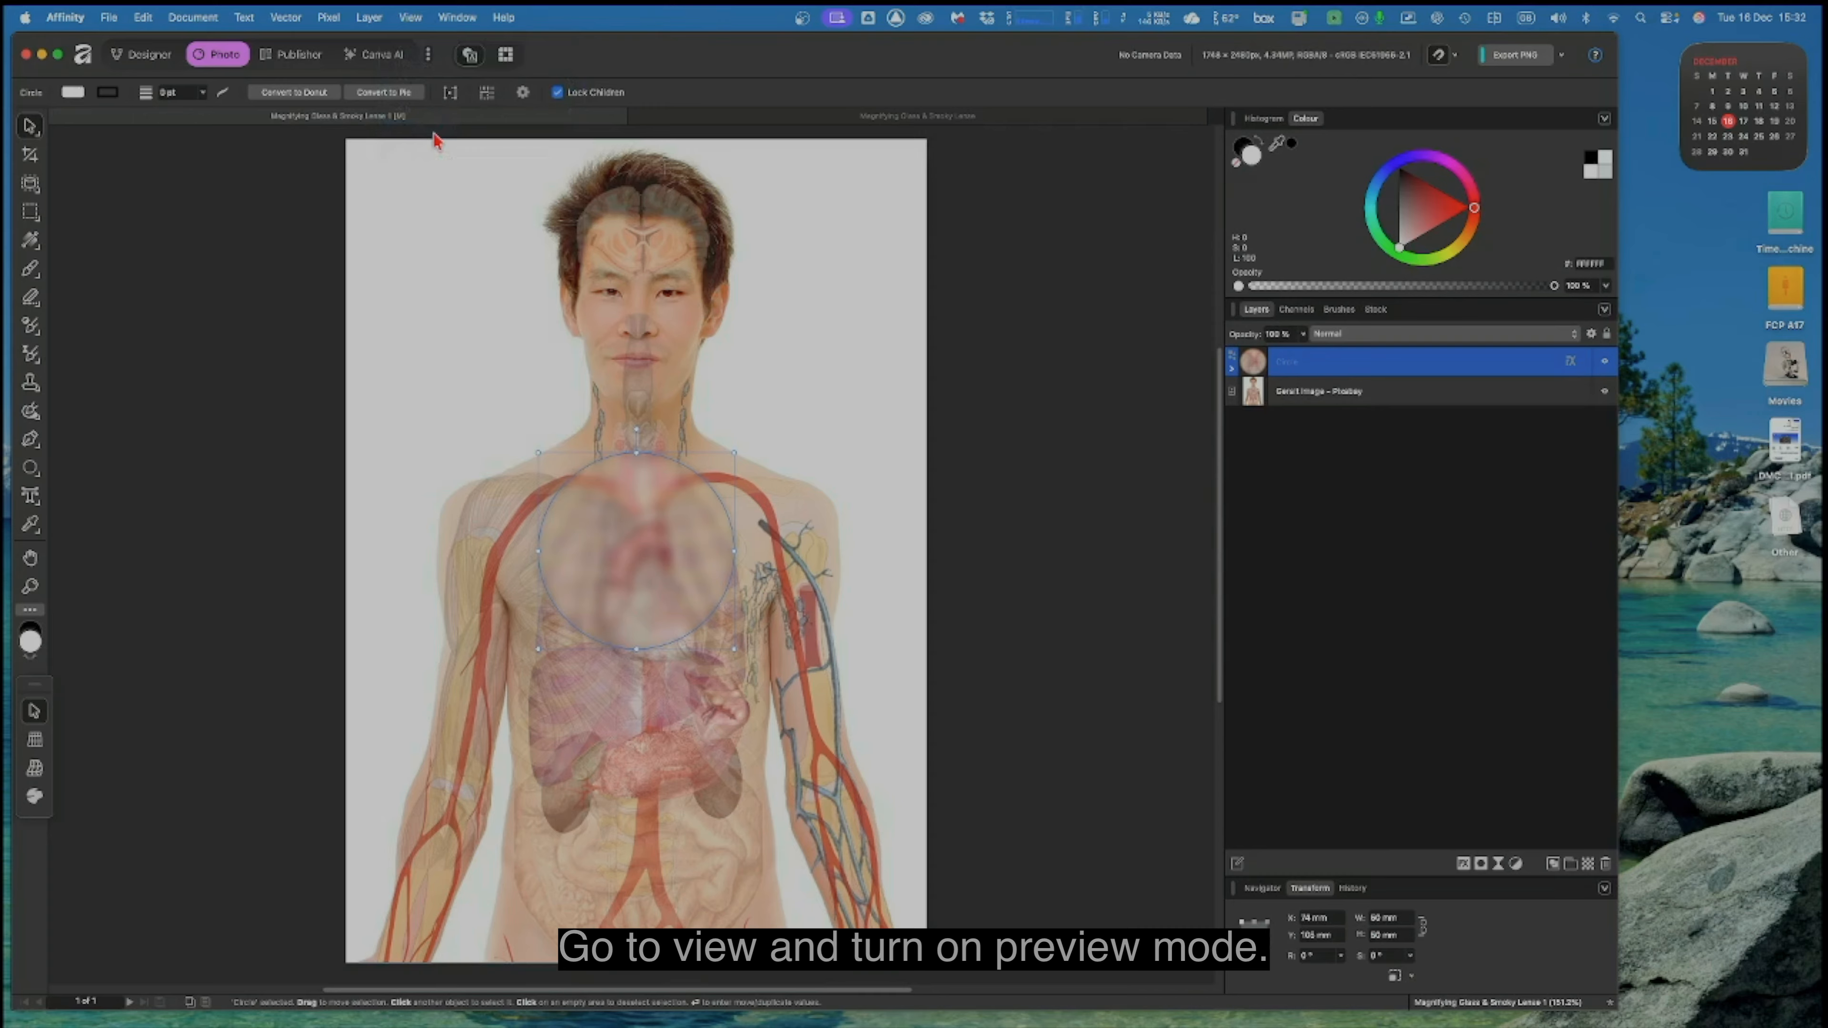
click(1036, 536)
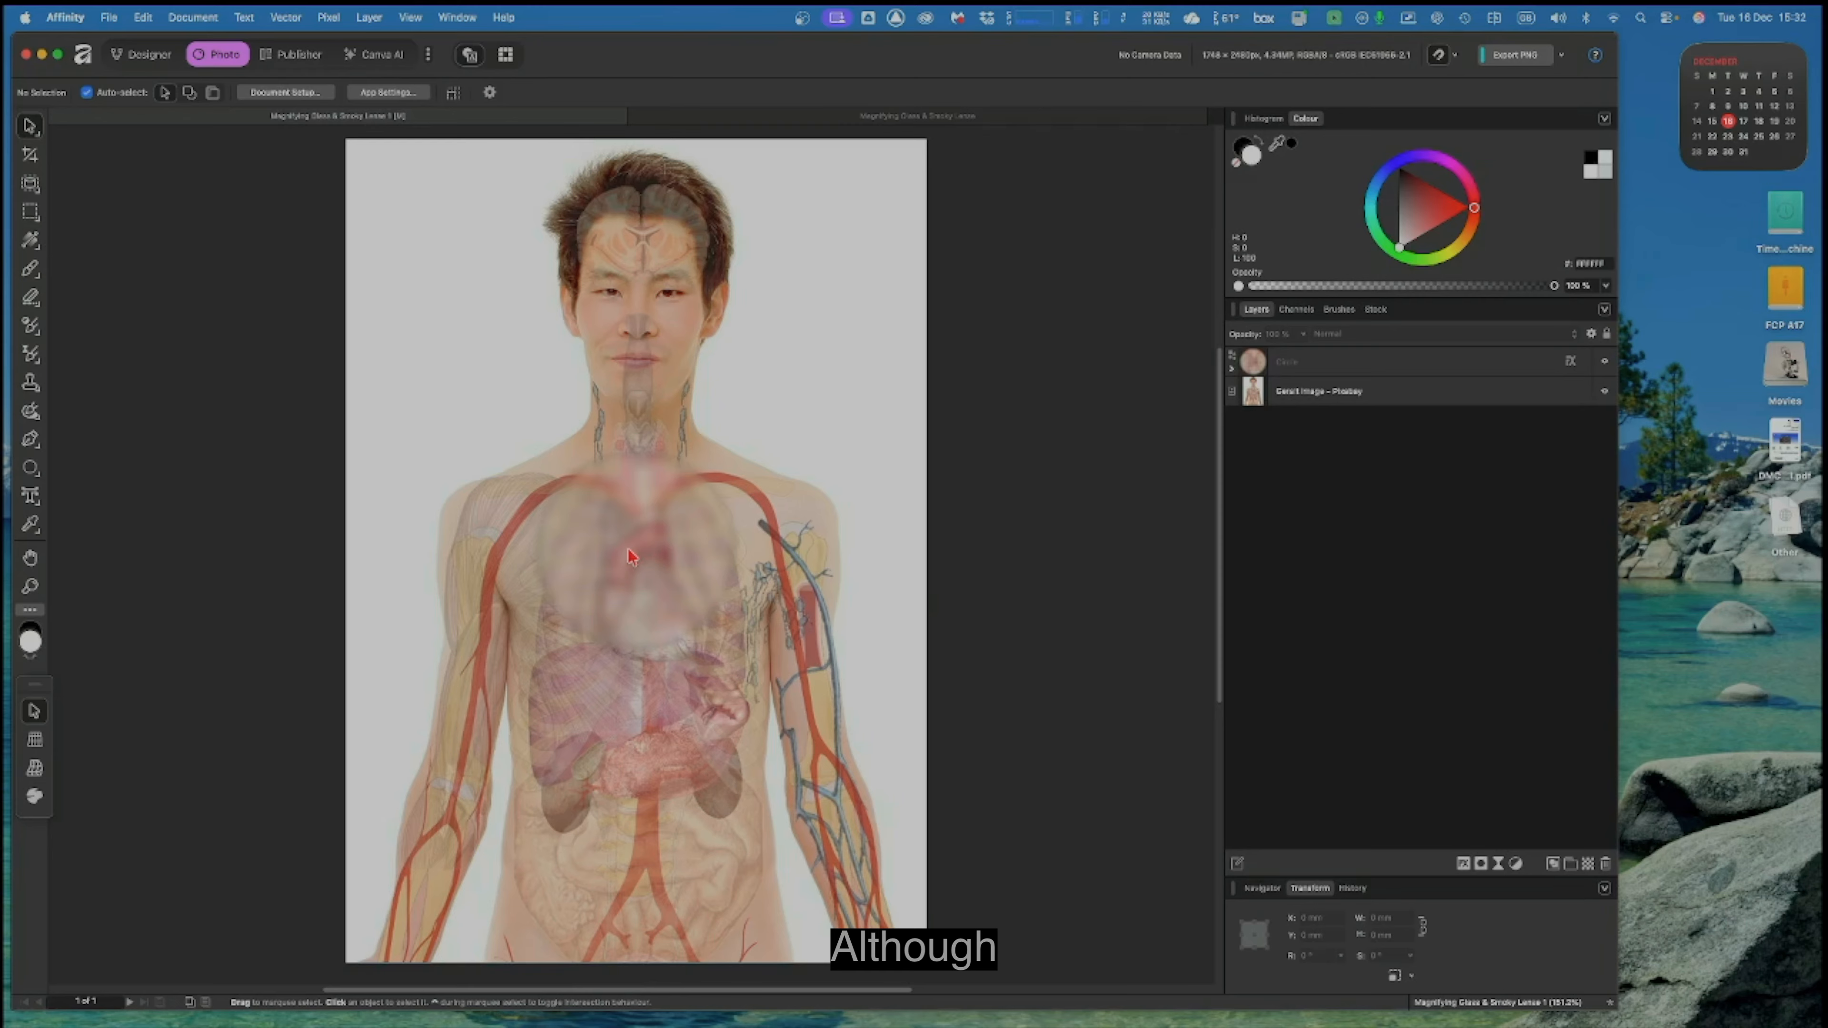
mouse_move(628, 549)
mouse_down()
mouse_move(680, 553)
mouse_move(629, 551)
mouse_up()
click(1006, 530)
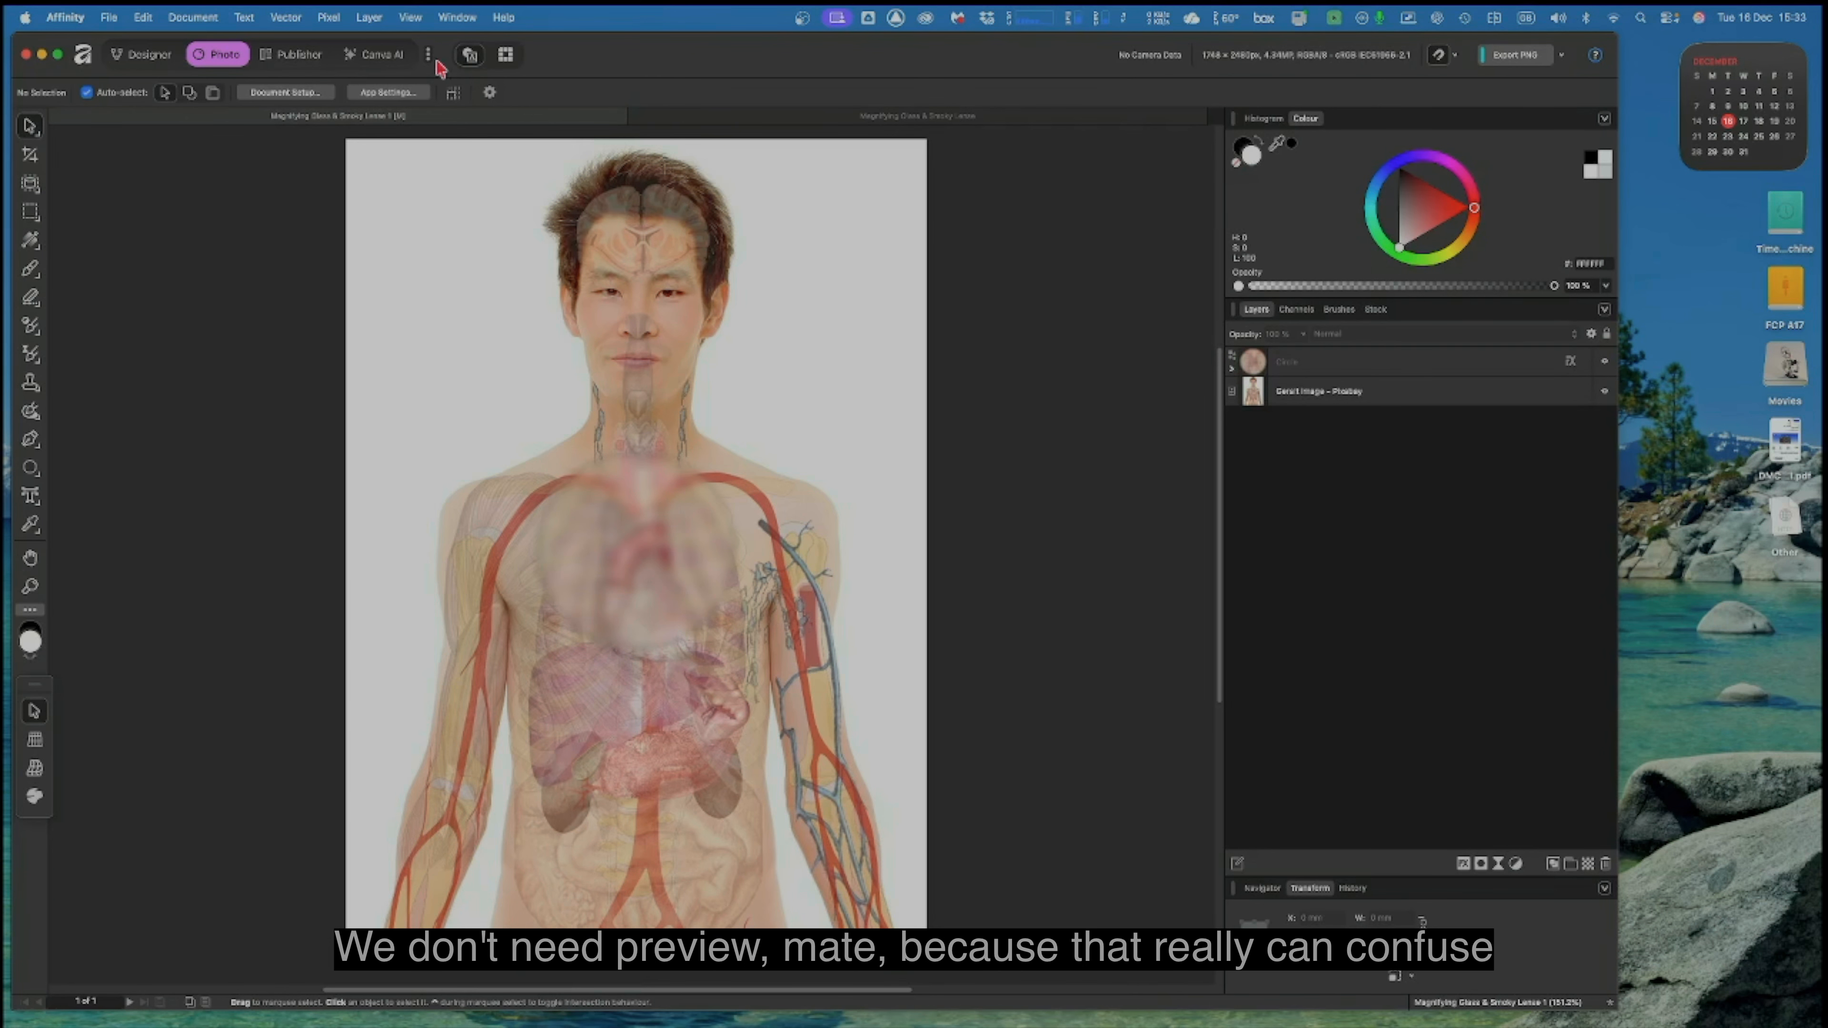
click(410, 19)
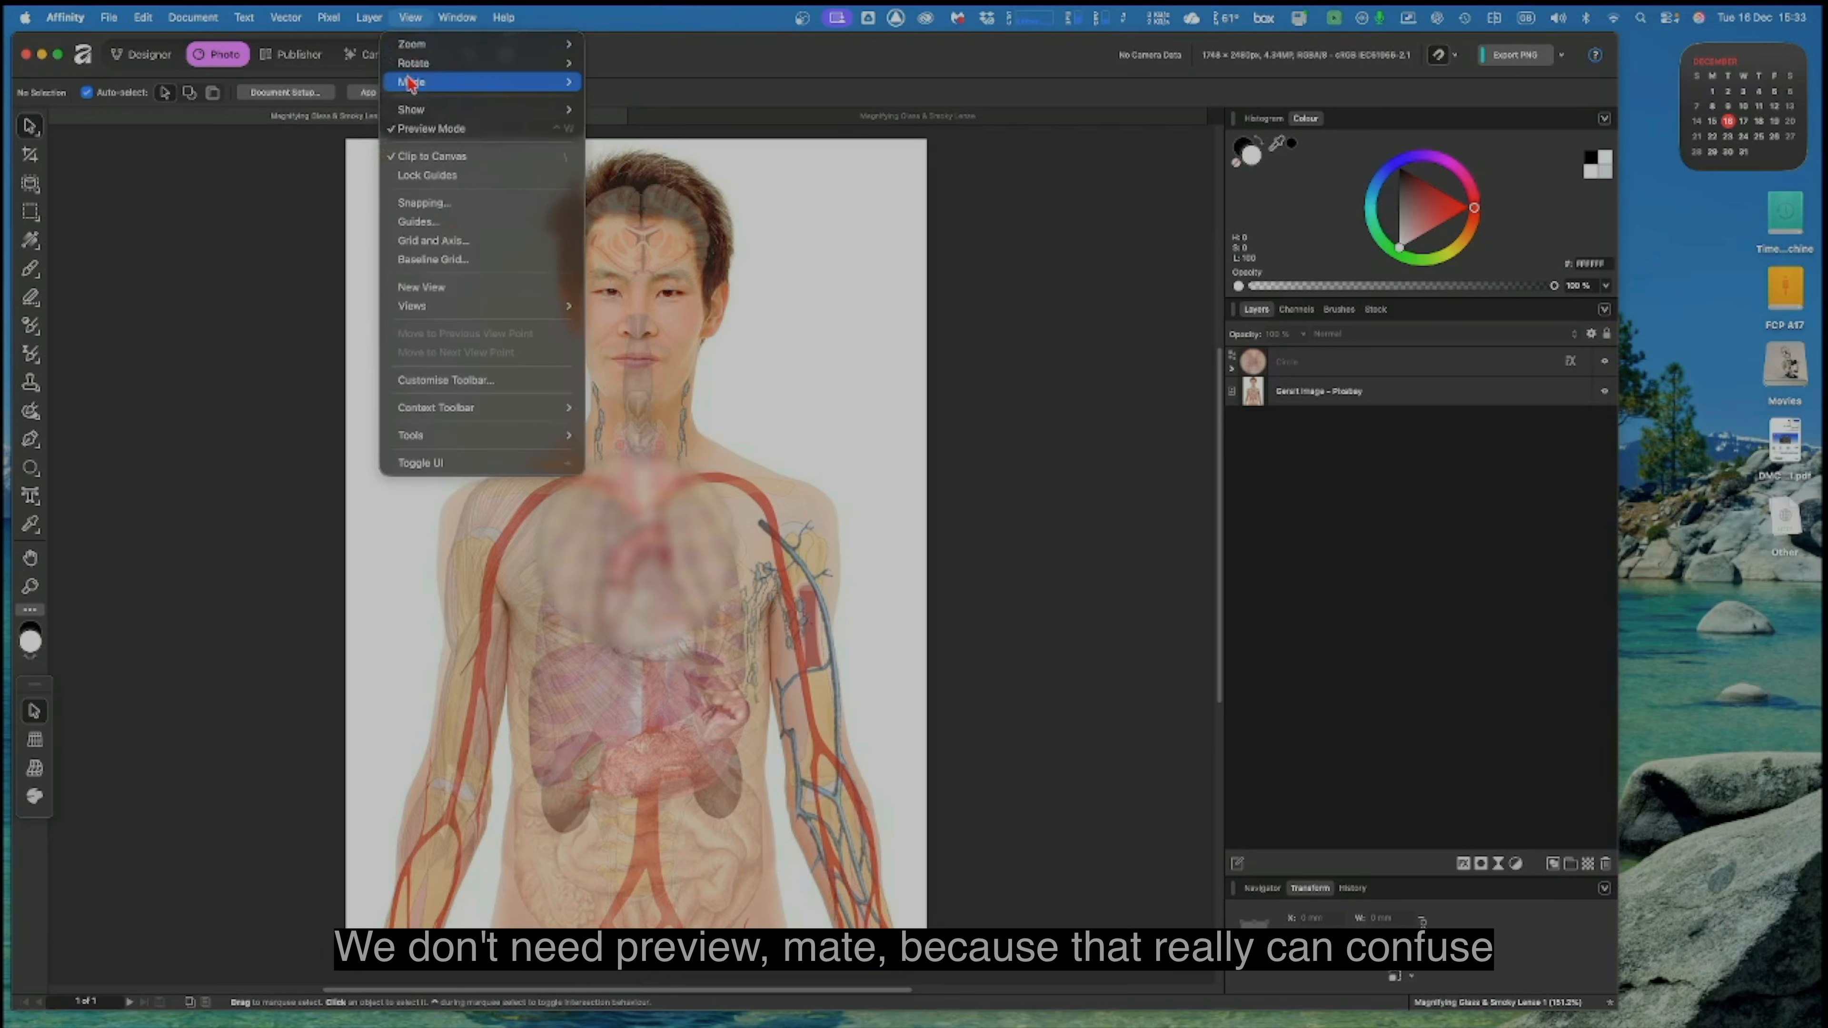
click(437, 130)
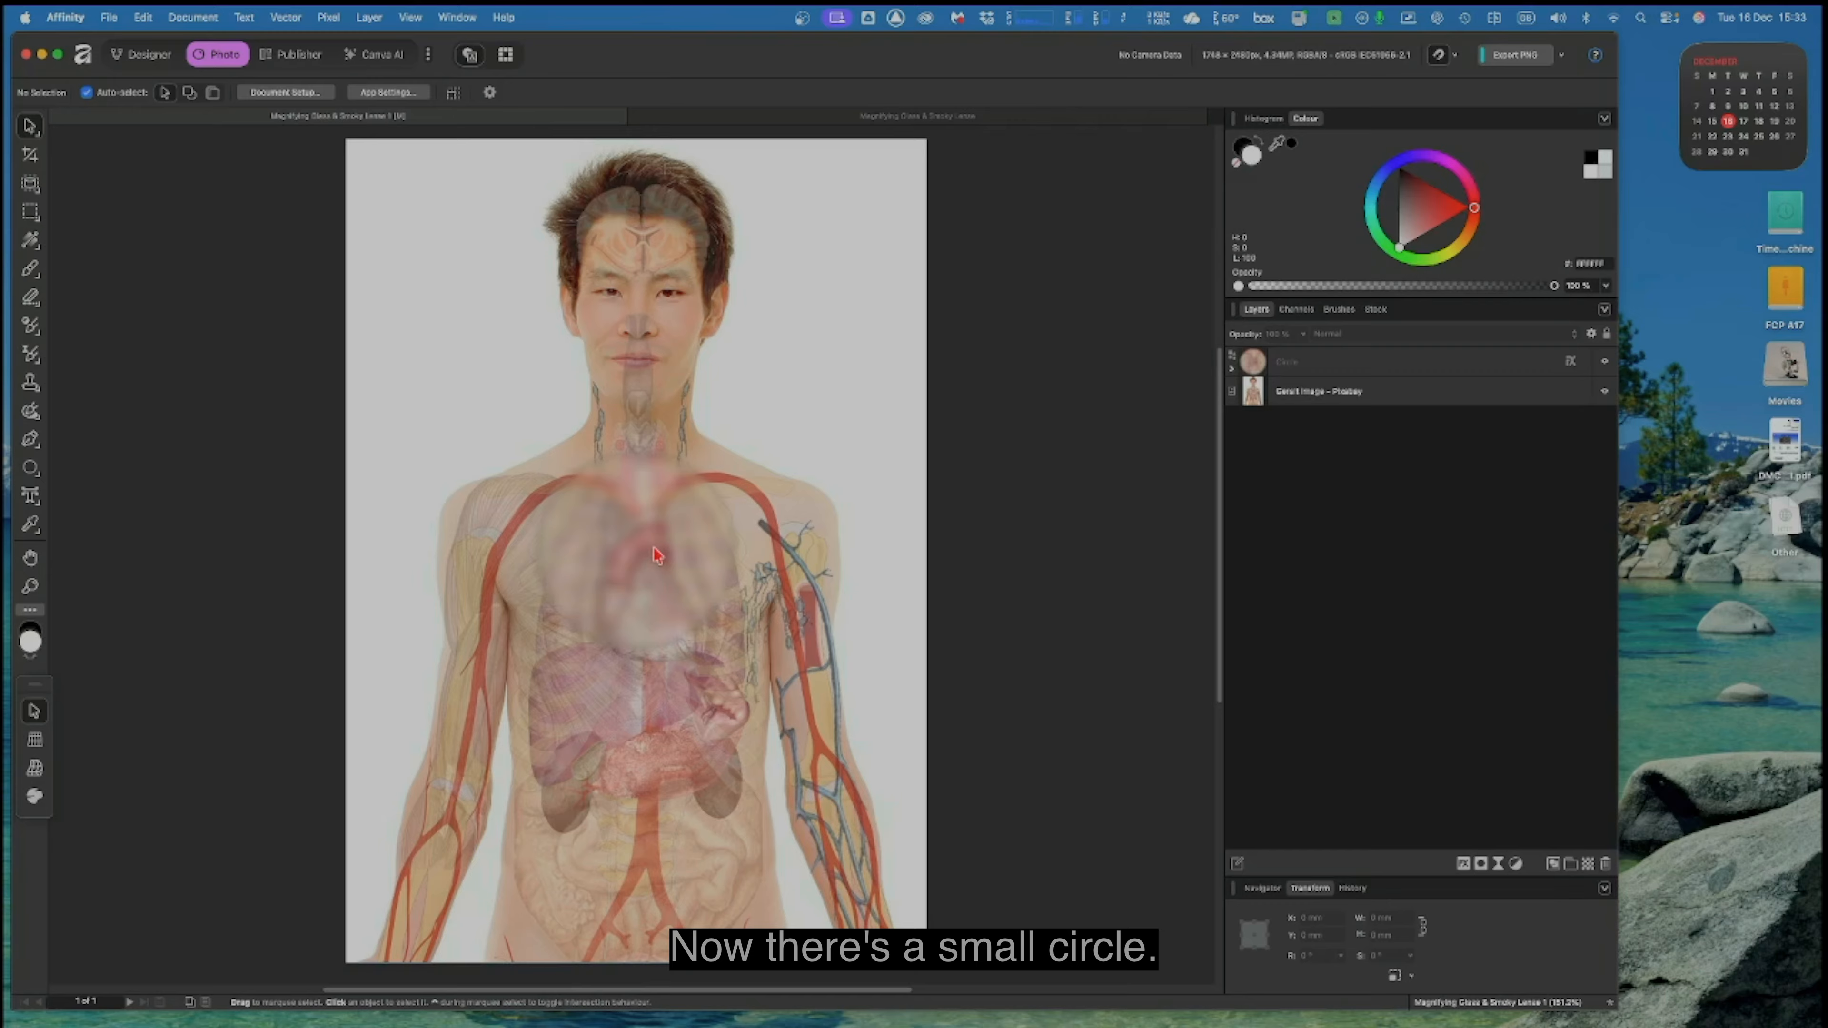
Step: Move the circle up over the face and back down onto the chest
drag(654, 544, 659, 326)
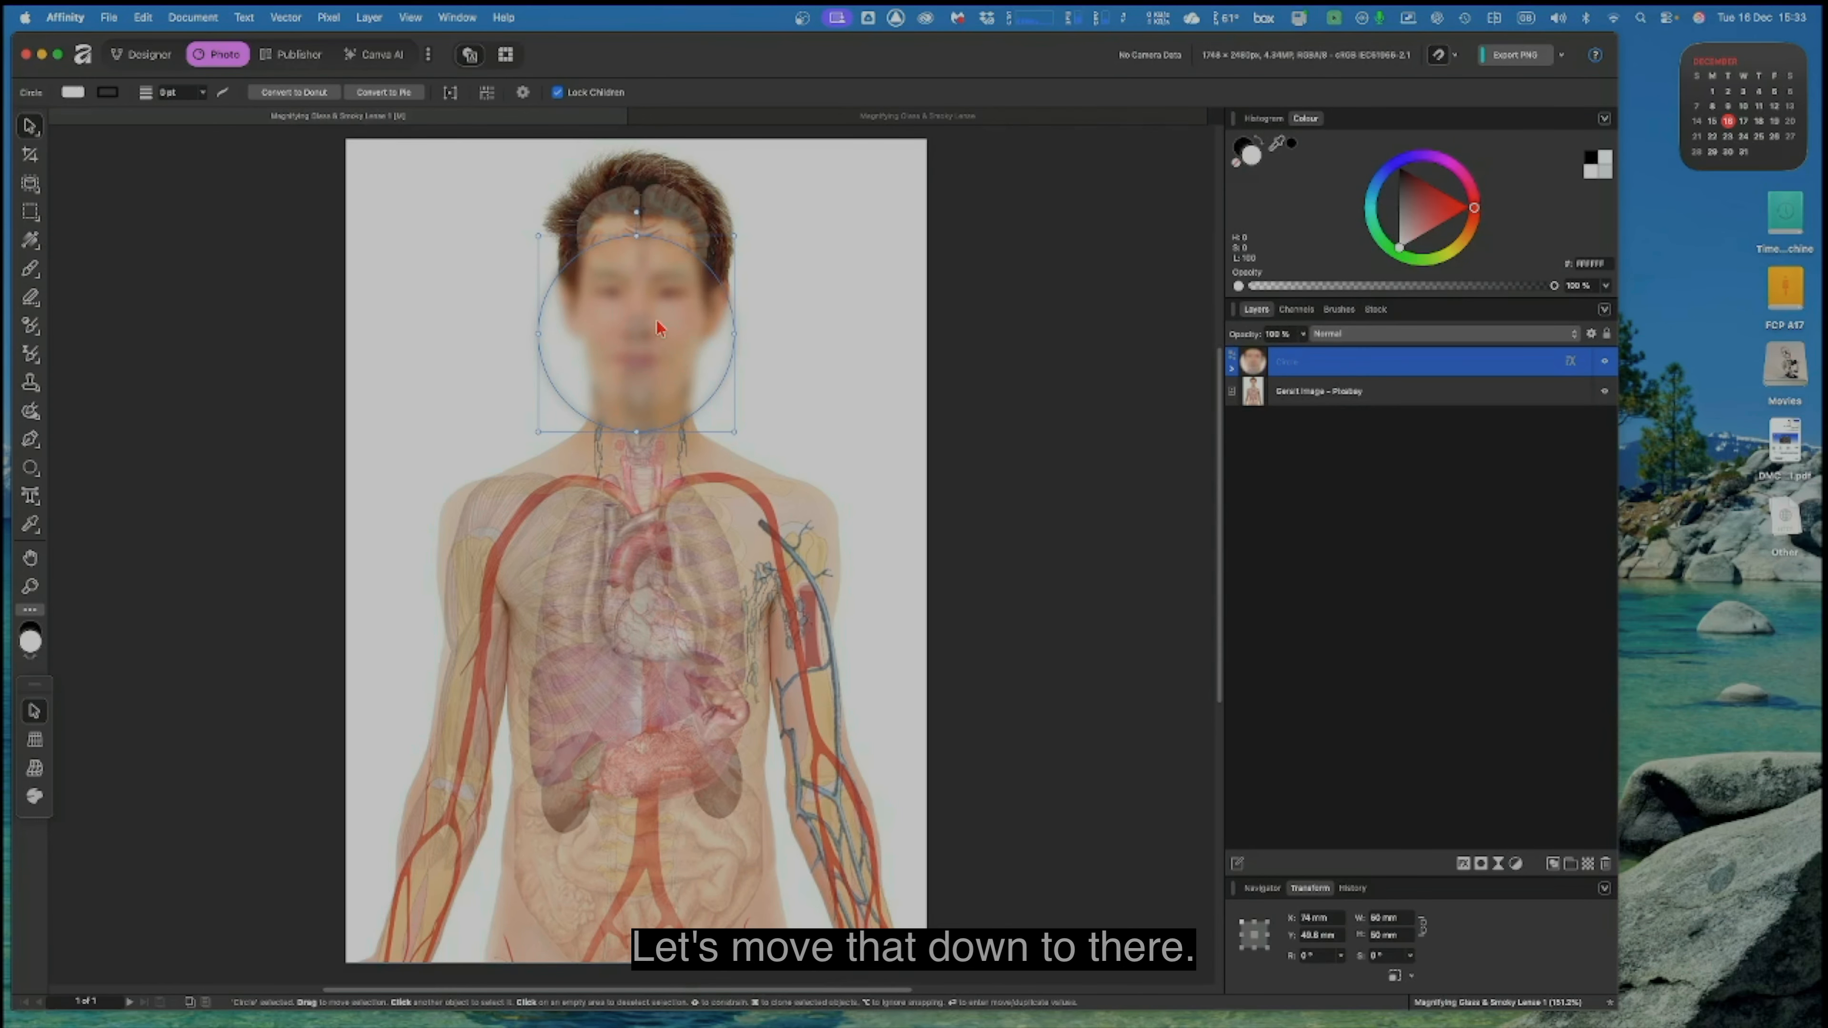
drag(657, 320, 663, 546)
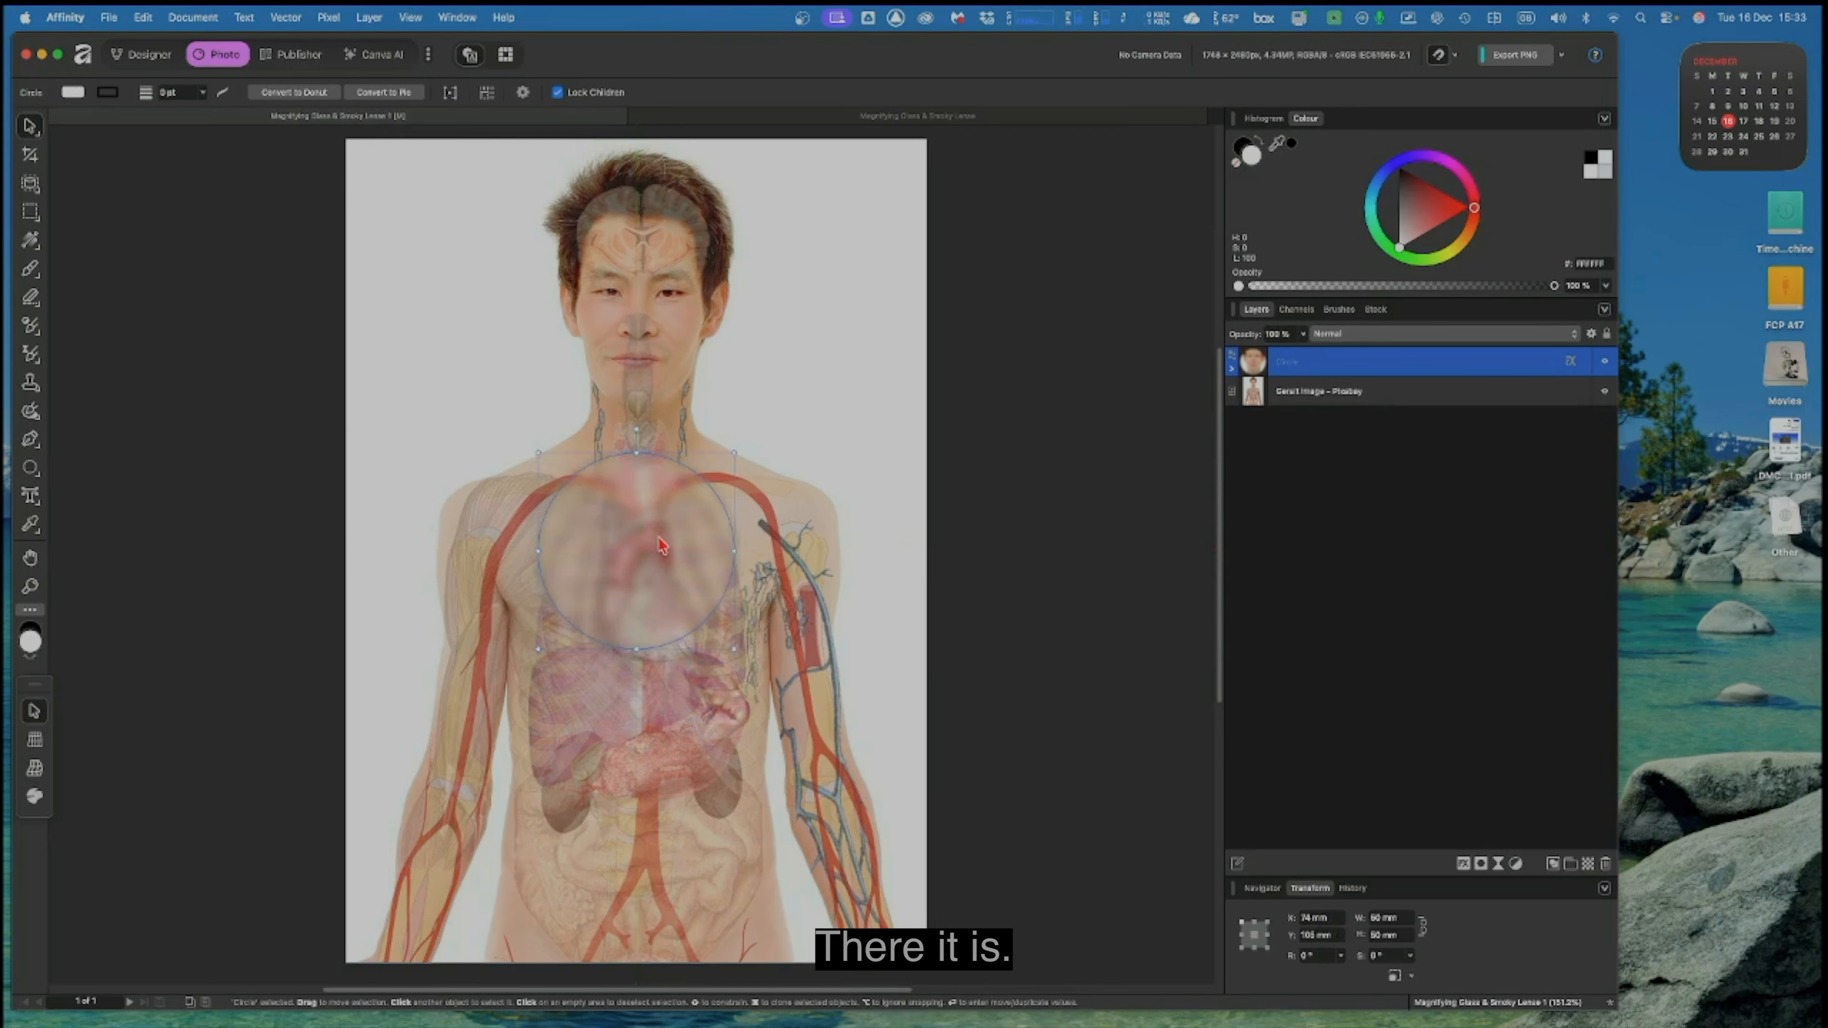
Step: Expand the circle layer and add an Inner Shadow effect to the circle with a 0.1 px radius
click(1234, 373)
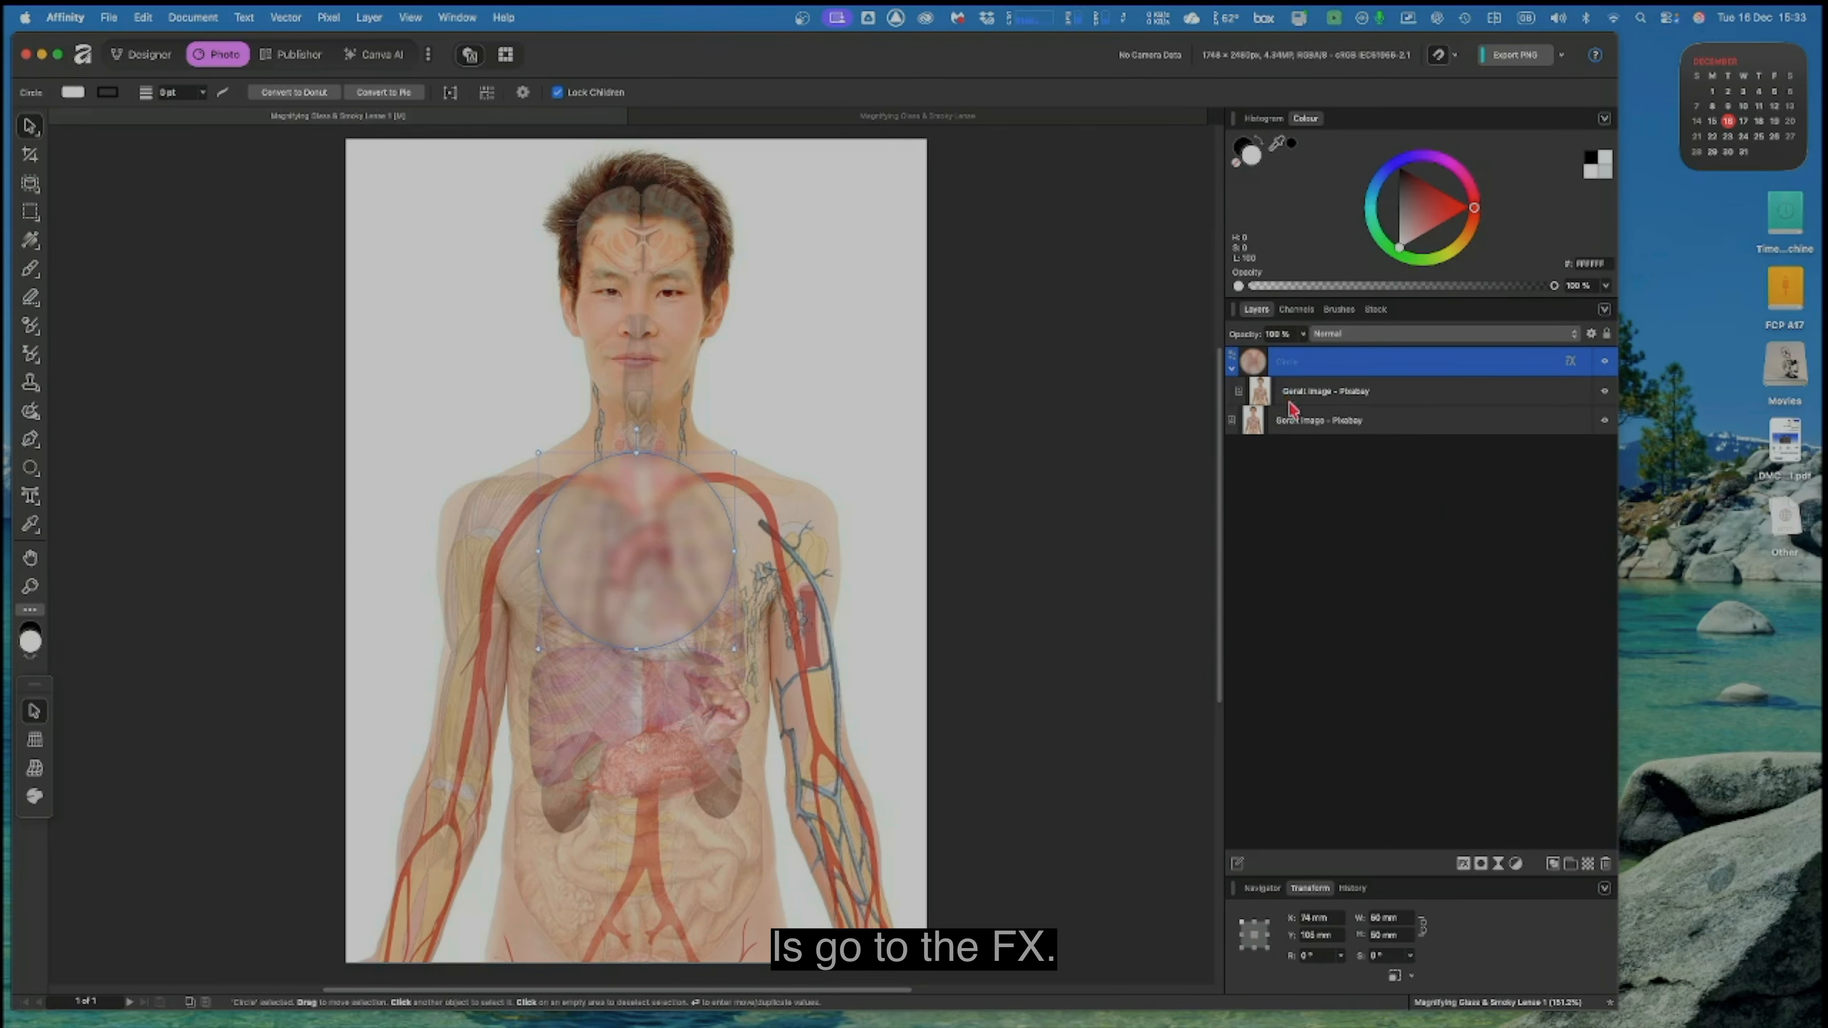
click(1464, 865)
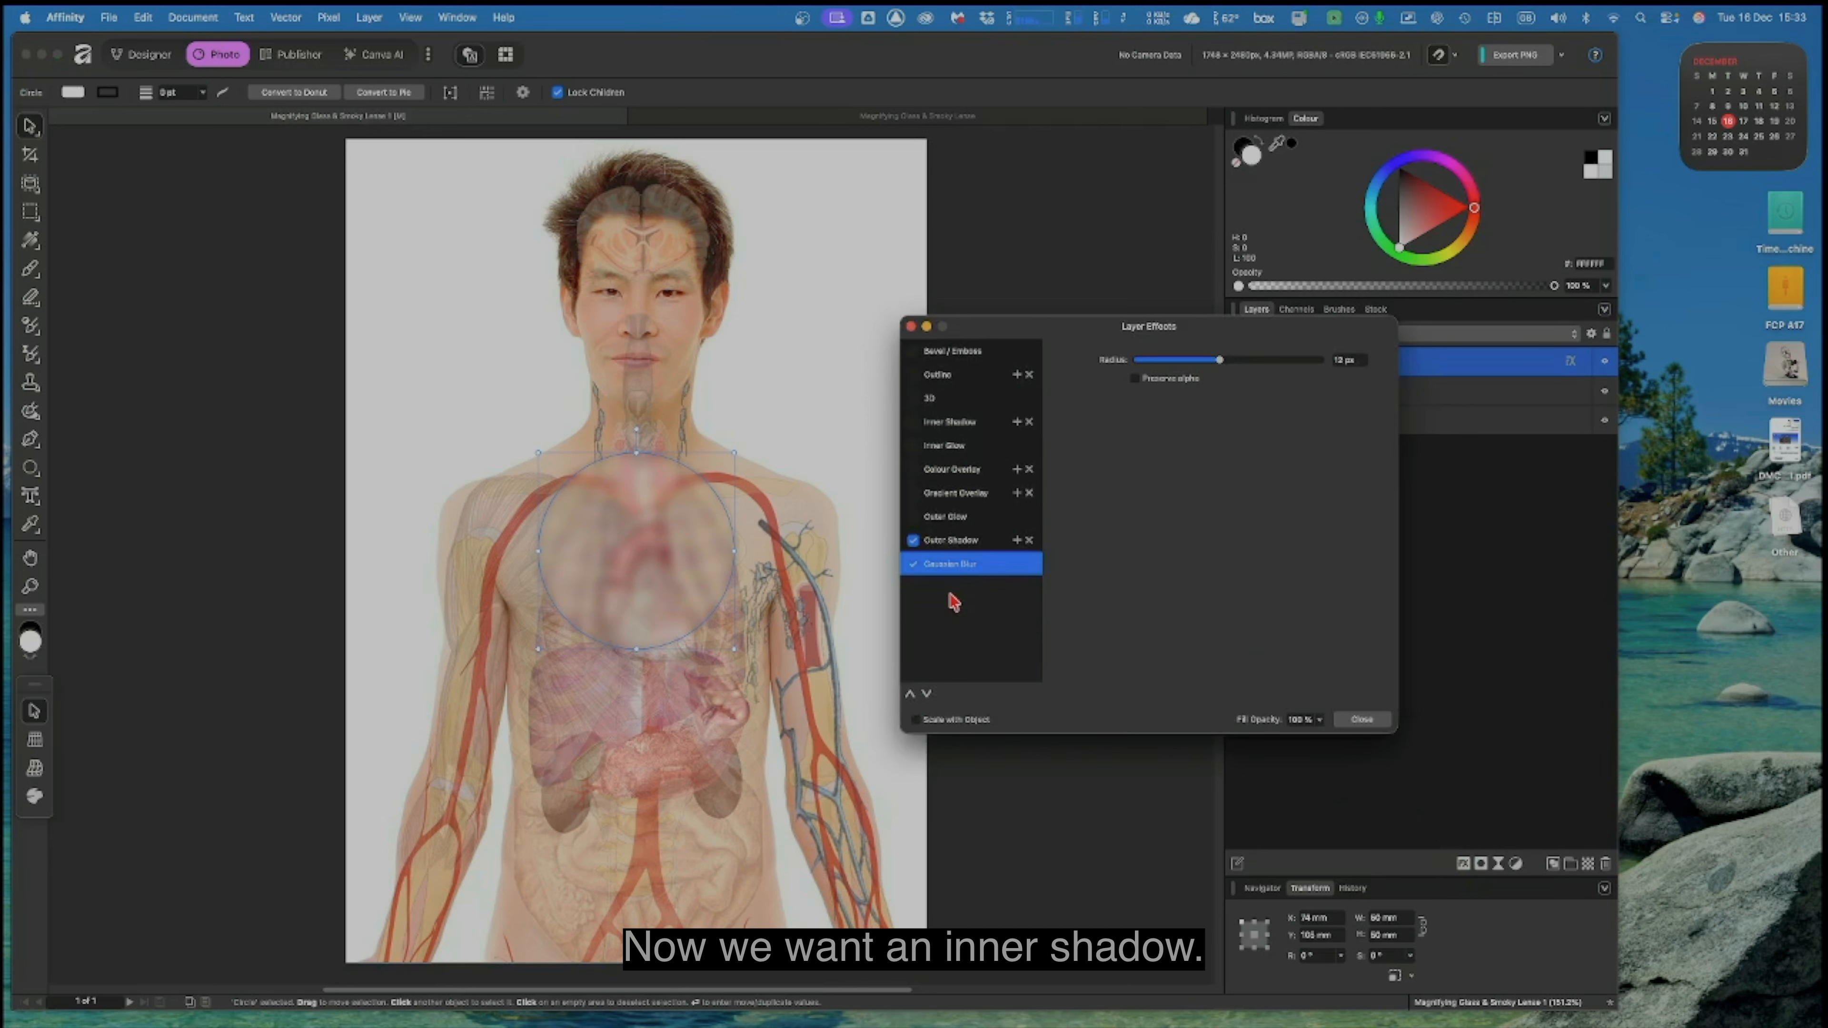
click(959, 431)
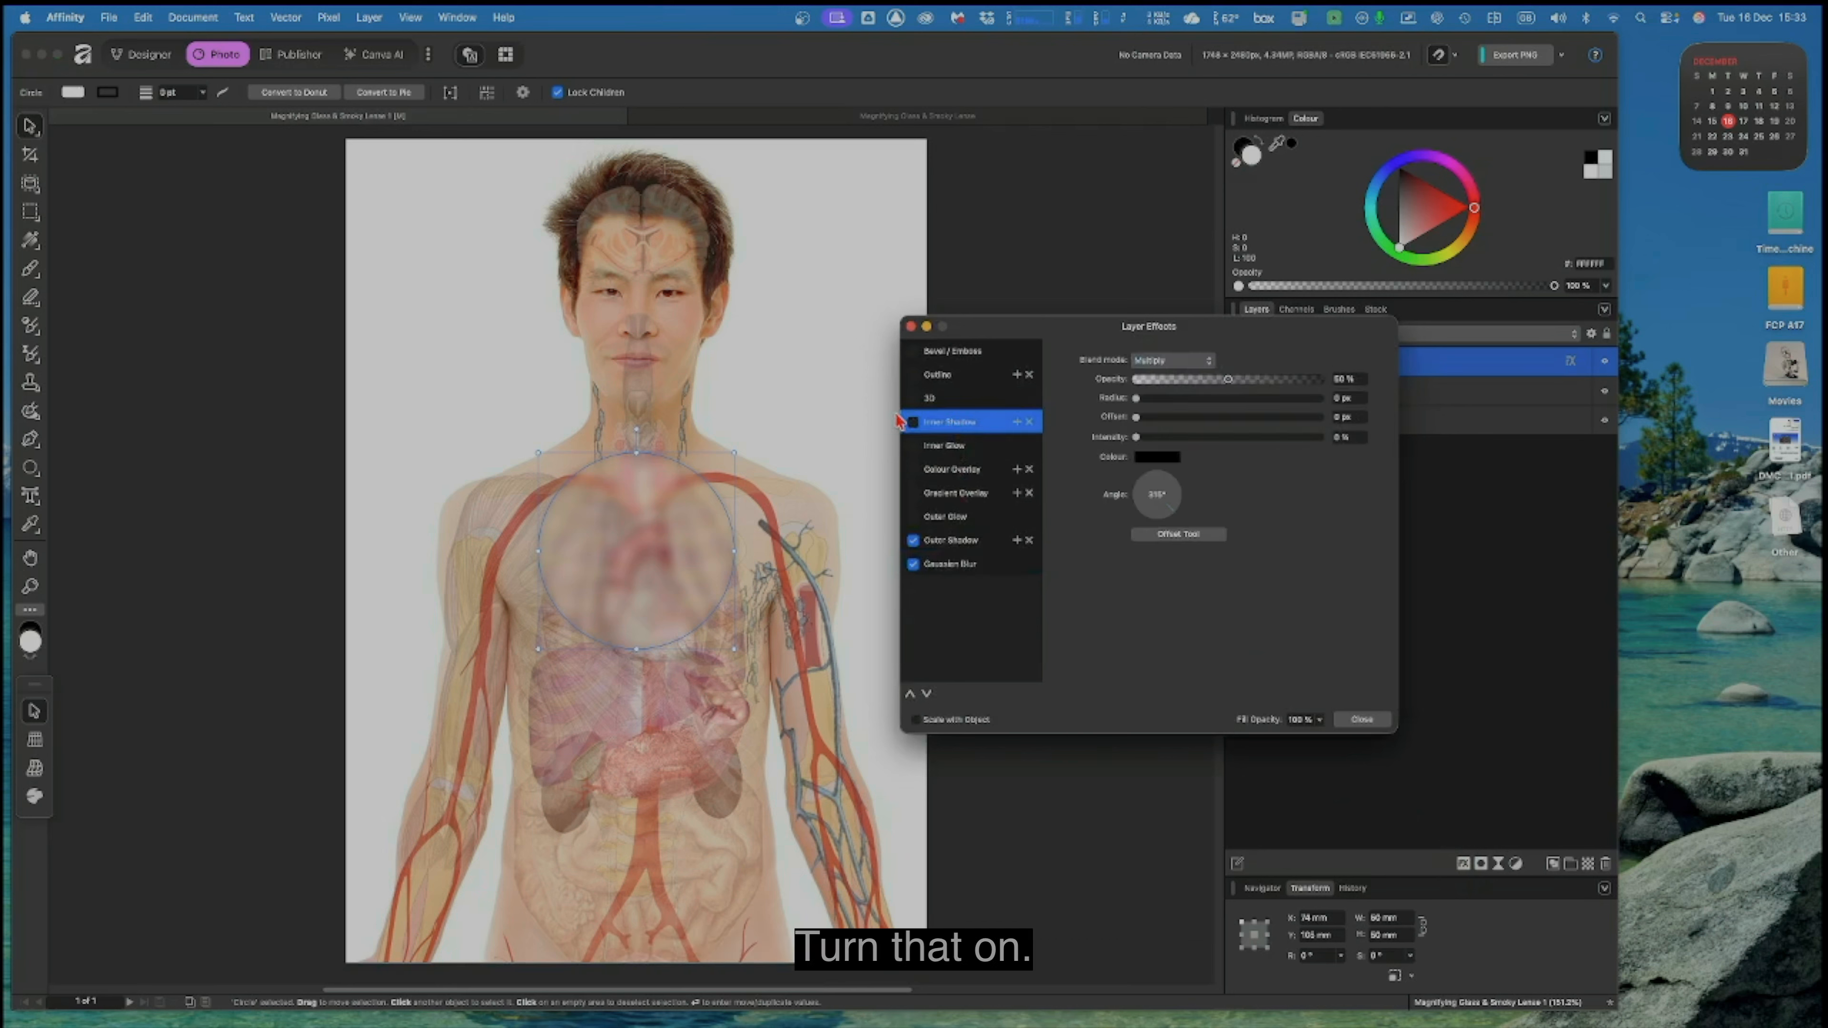
click(913, 423)
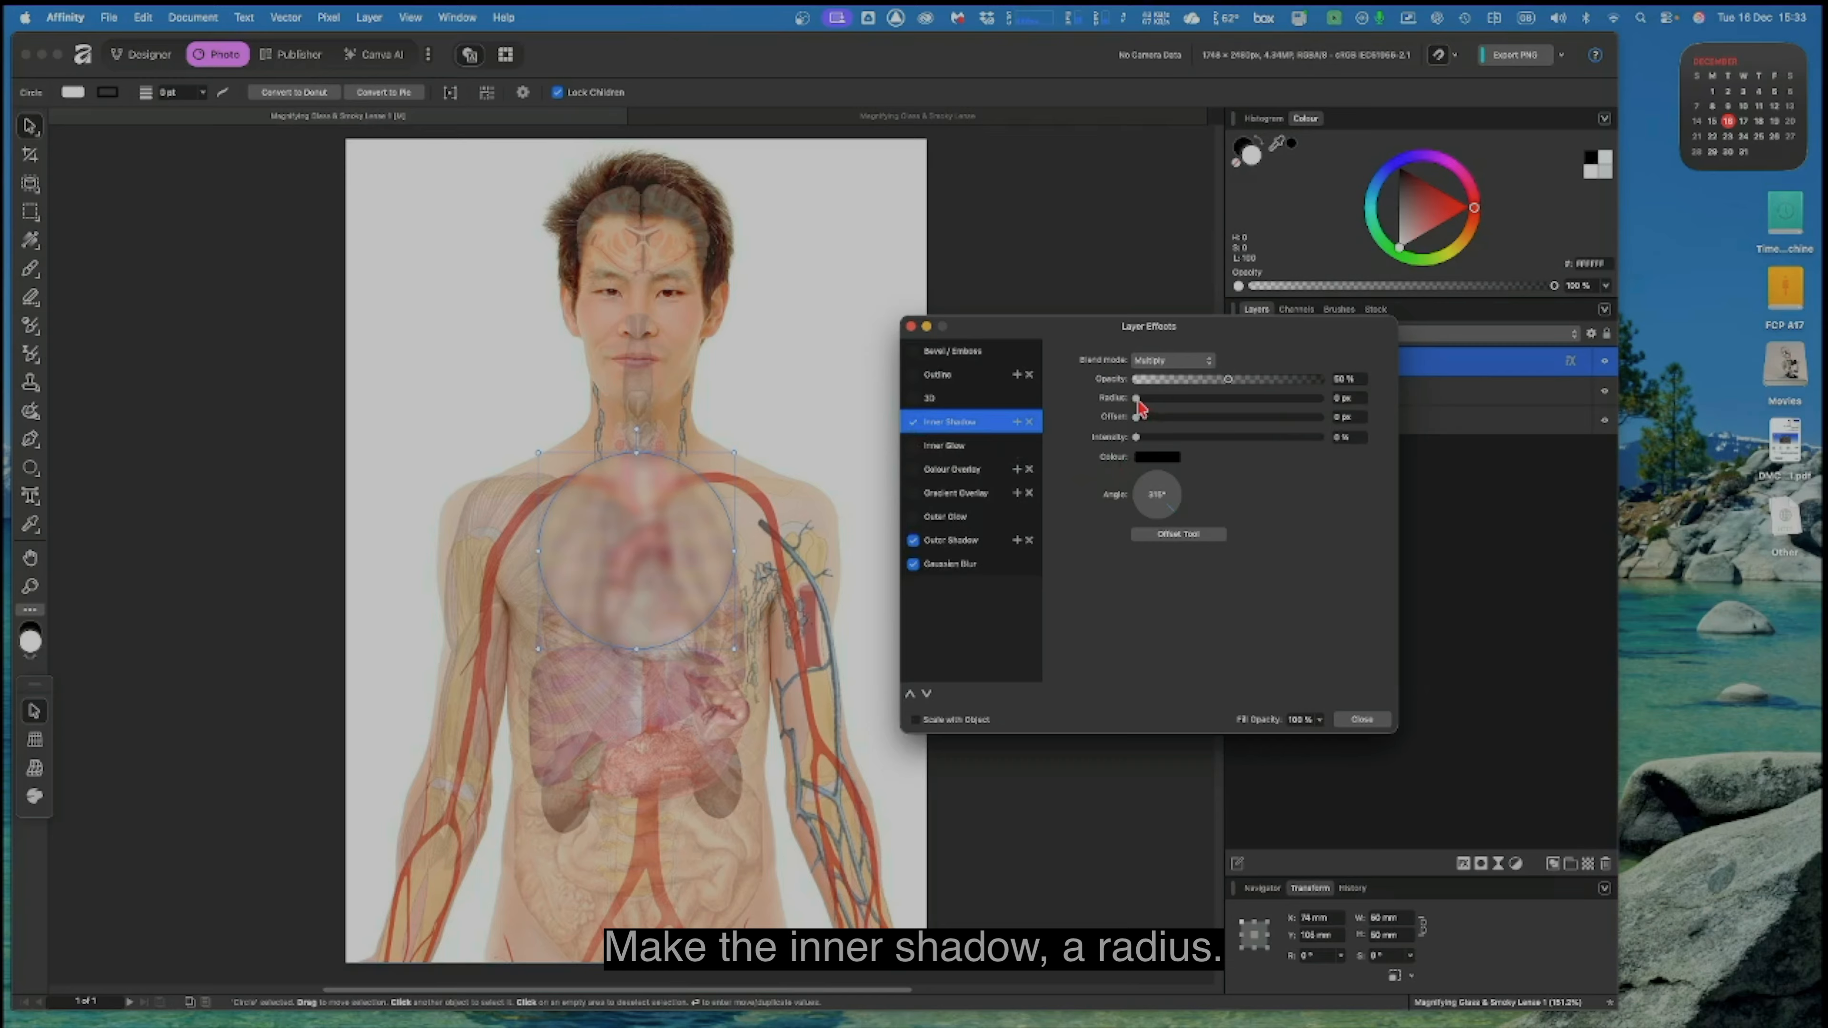
drag(1136, 398, 1141, 401)
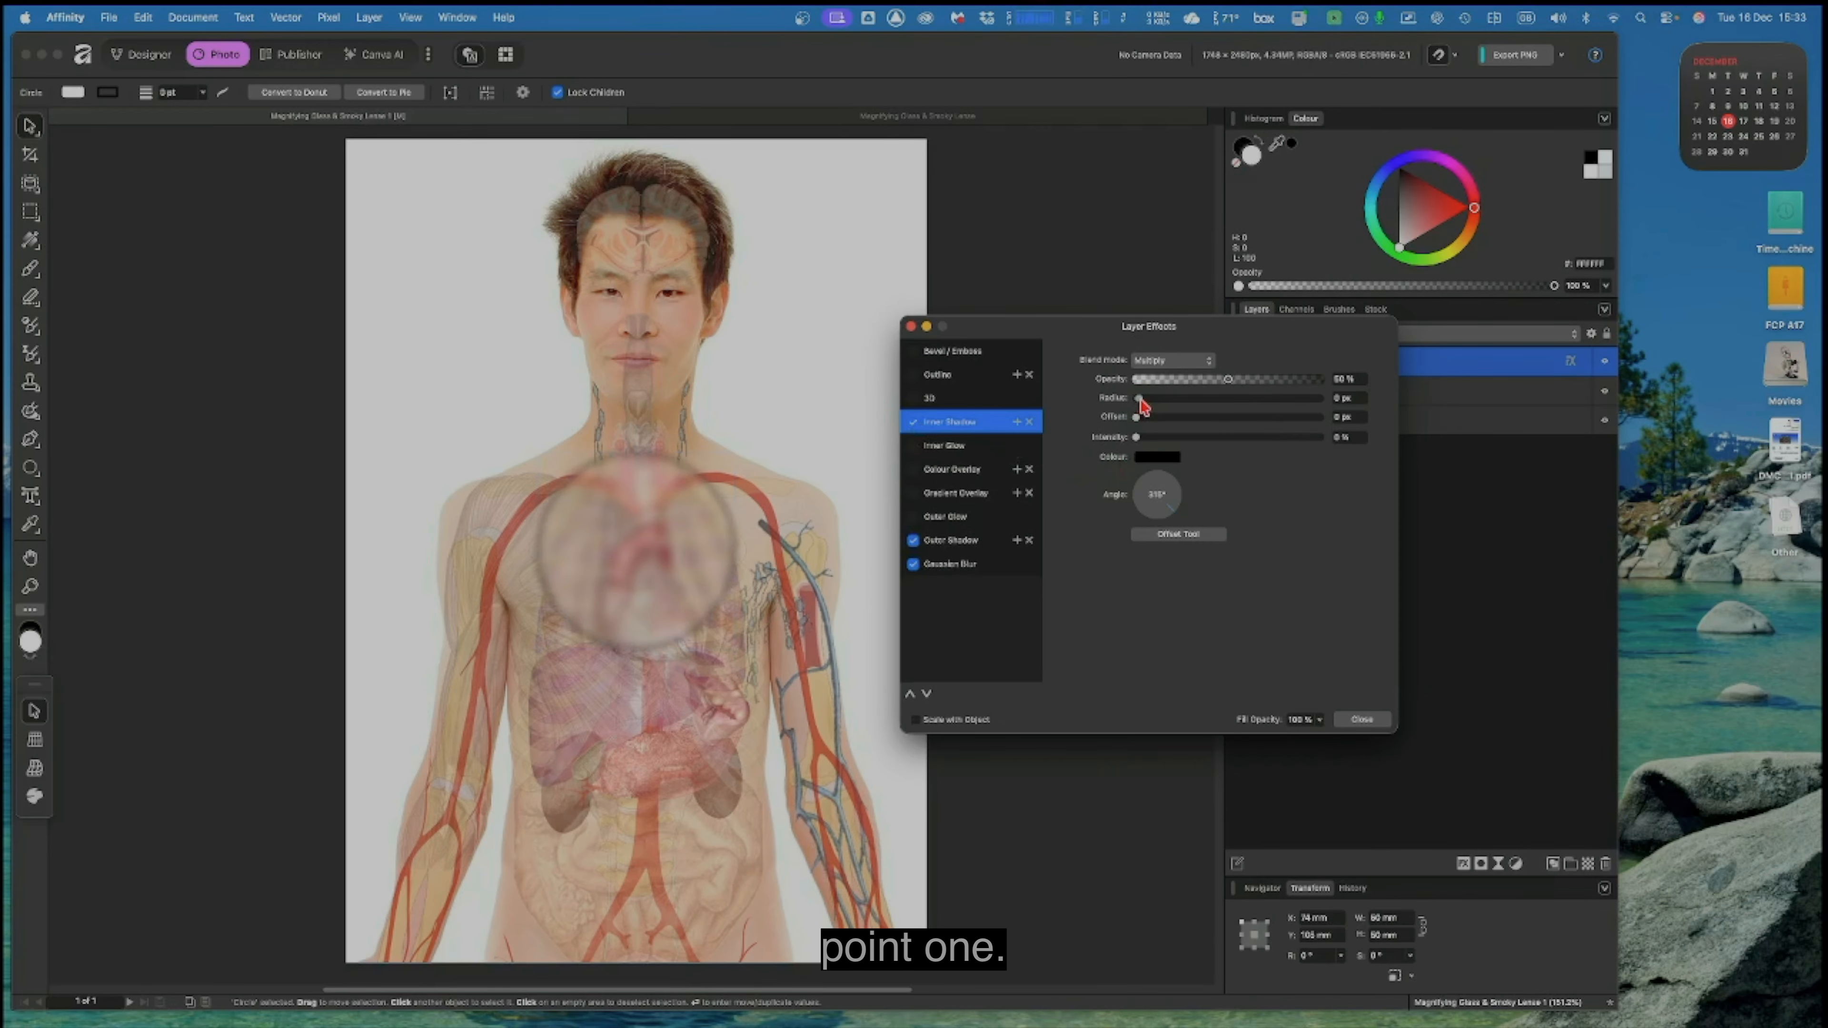
drag(1141, 400, 1140, 398)
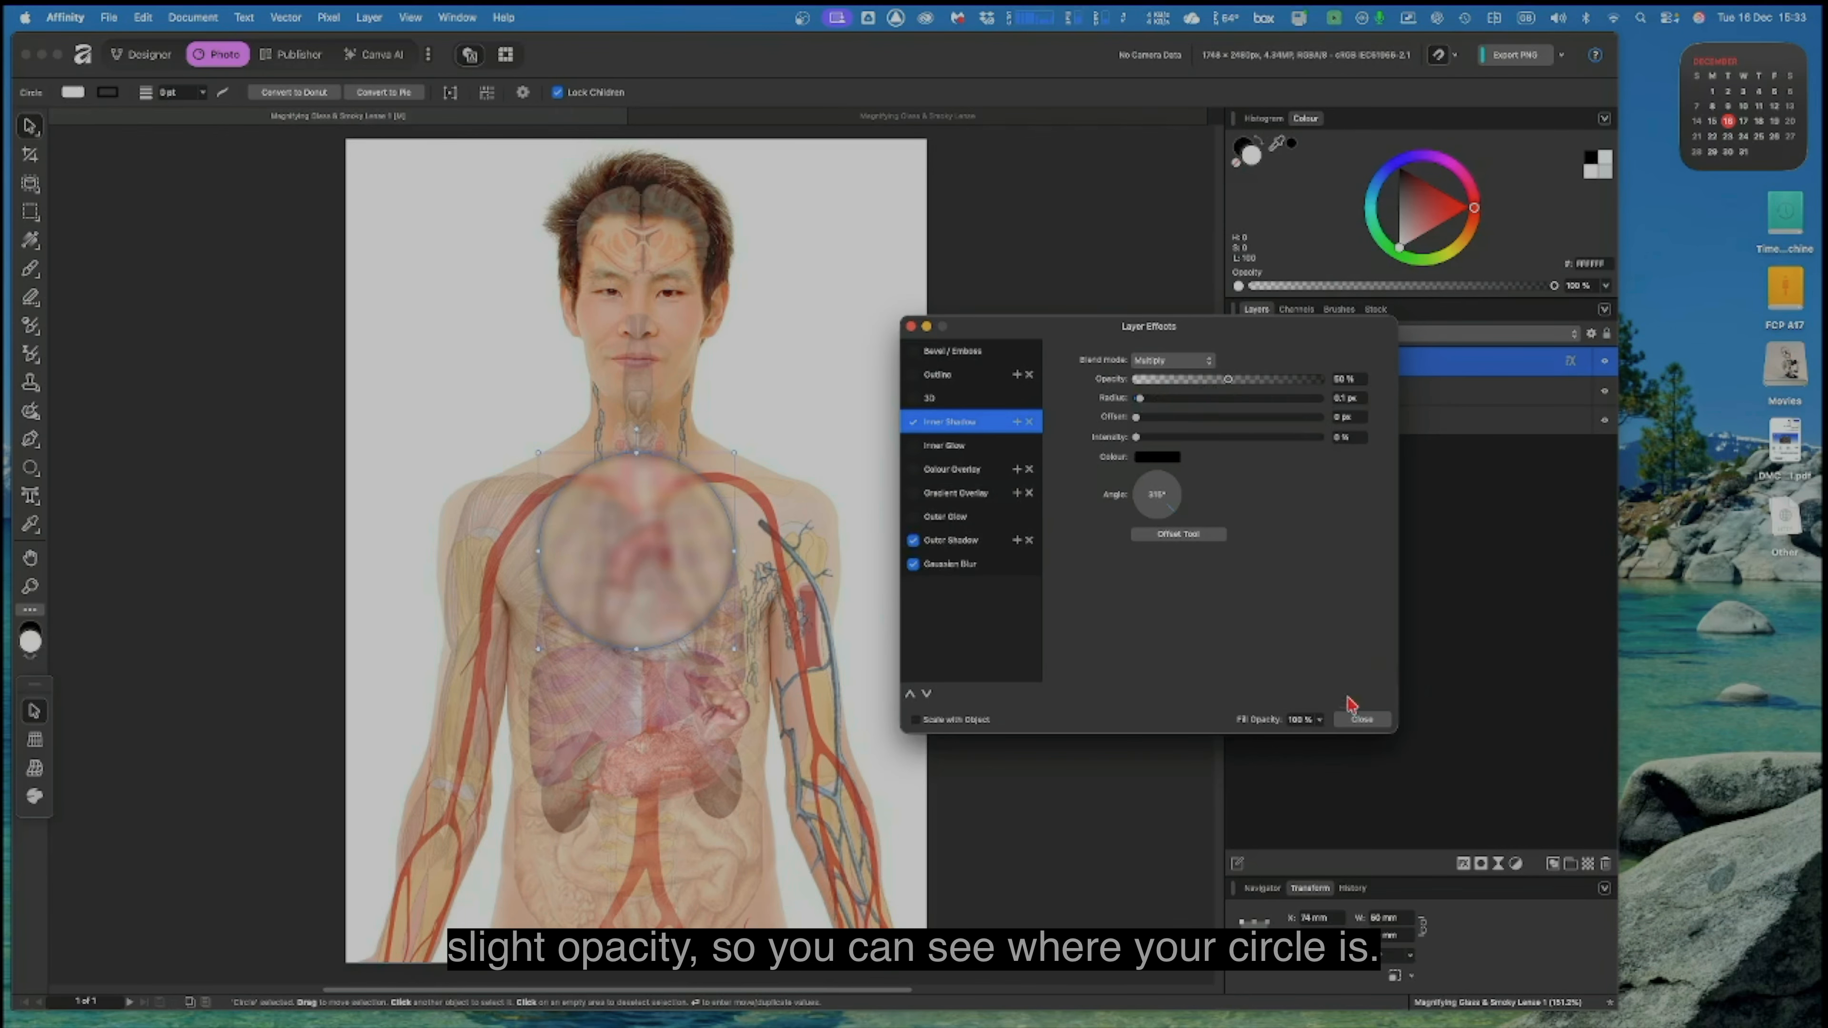
click(1357, 722)
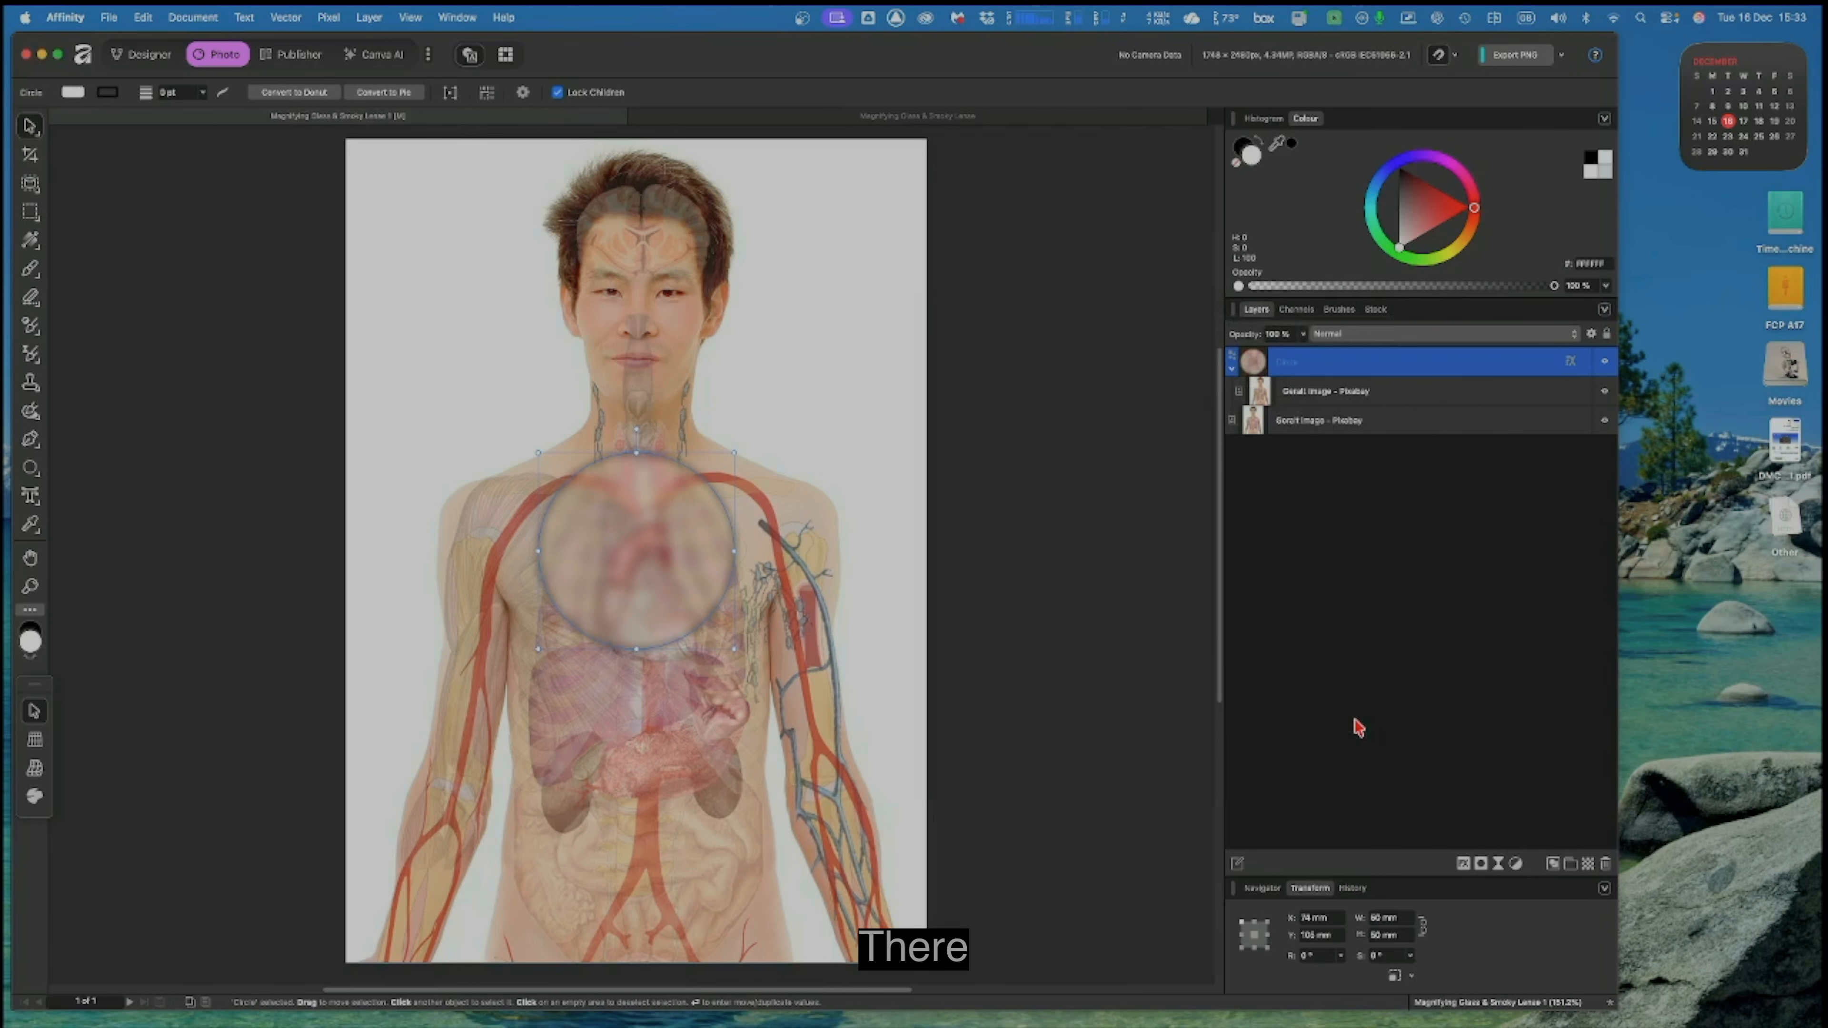
Step: Check the circle's edge while it is deselected, and reselect it to test how the lens moves over the body
click(1031, 538)
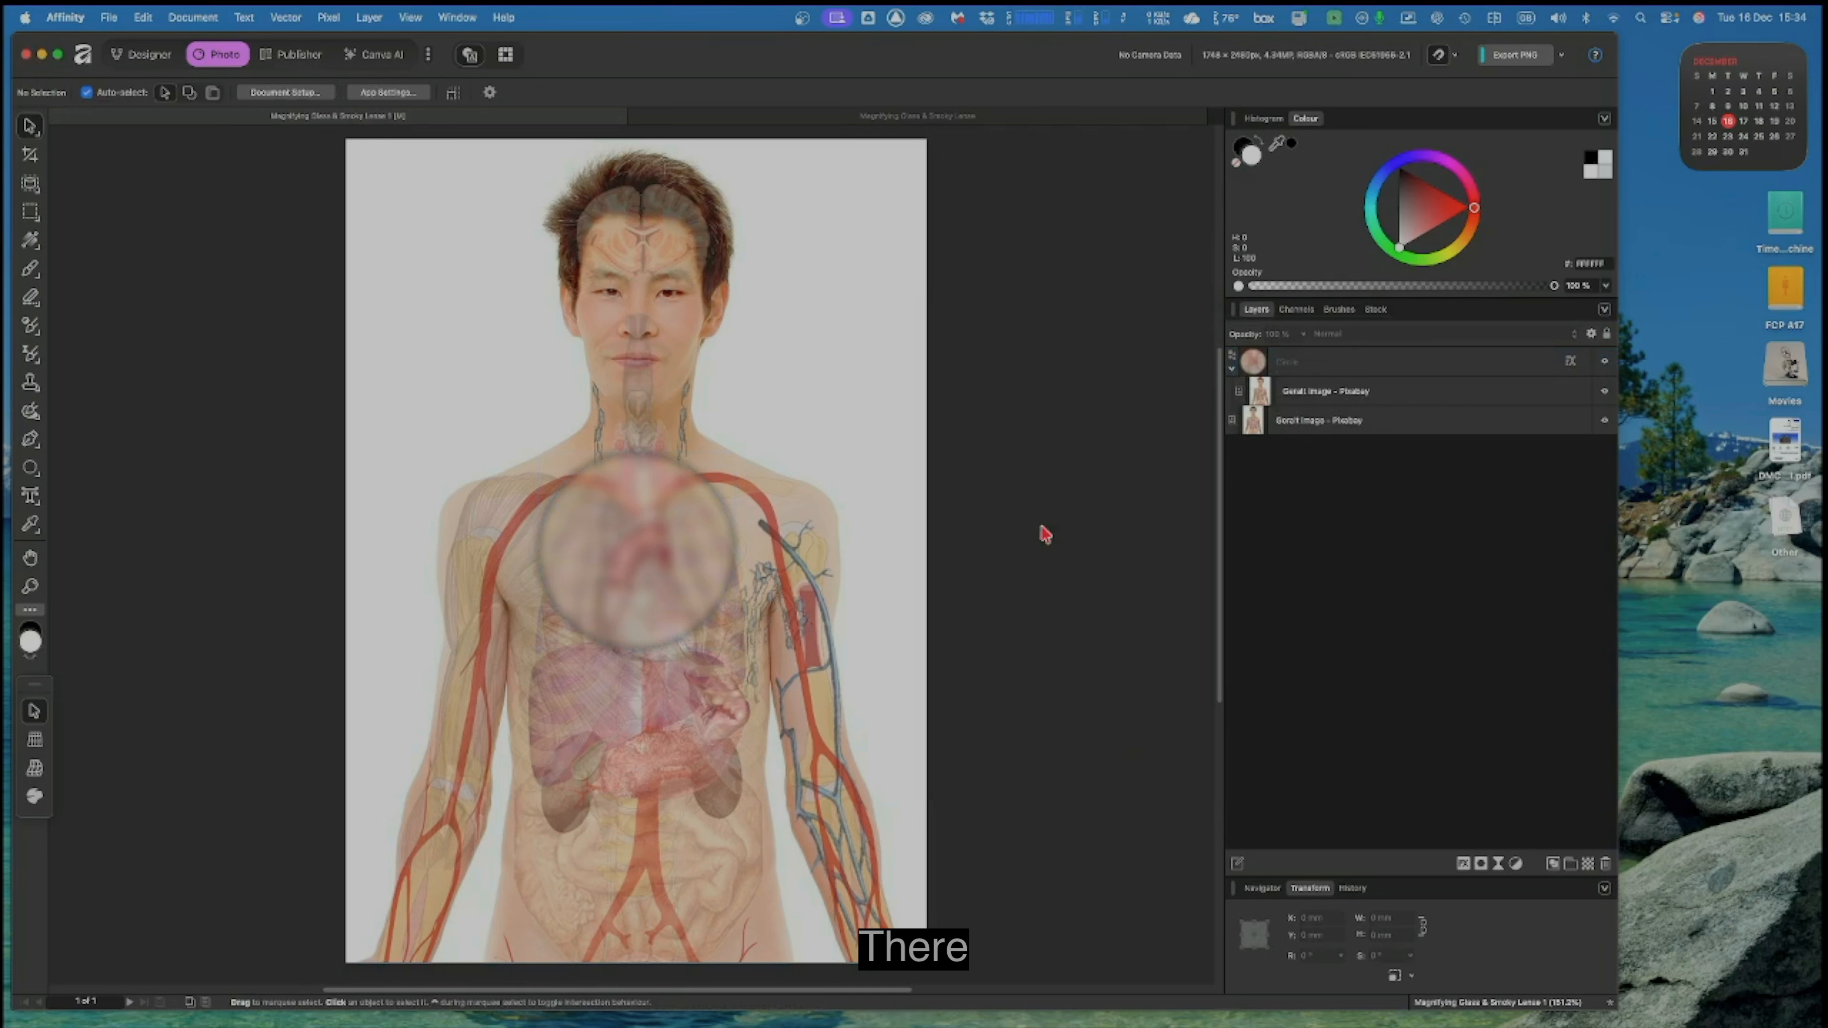
click(1351, 364)
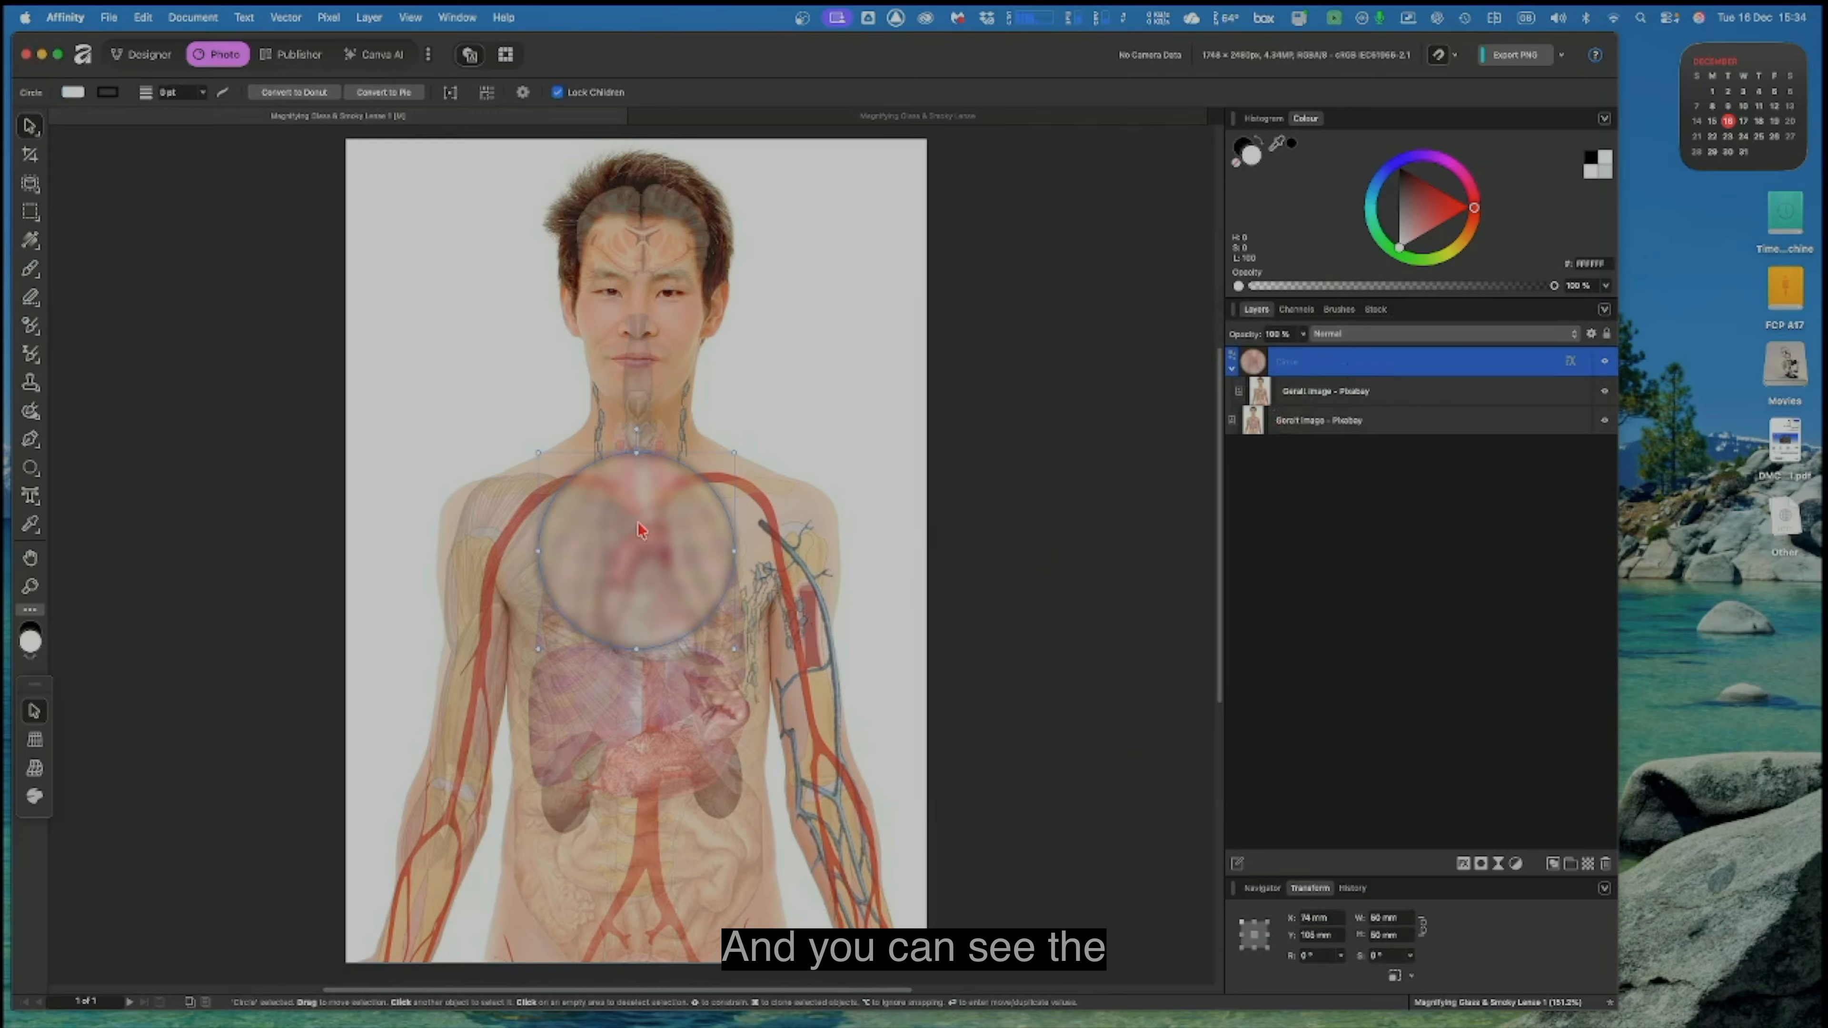
mouse_move(637, 521)
mouse_down()
mouse_move(682, 520)
mouse_move(605, 450)
mouse_move(576, 477)
mouse_move(587, 522)
mouse_move(623, 538)
mouse_move(666, 522)
mouse_move(642, 521)
mouse_up()
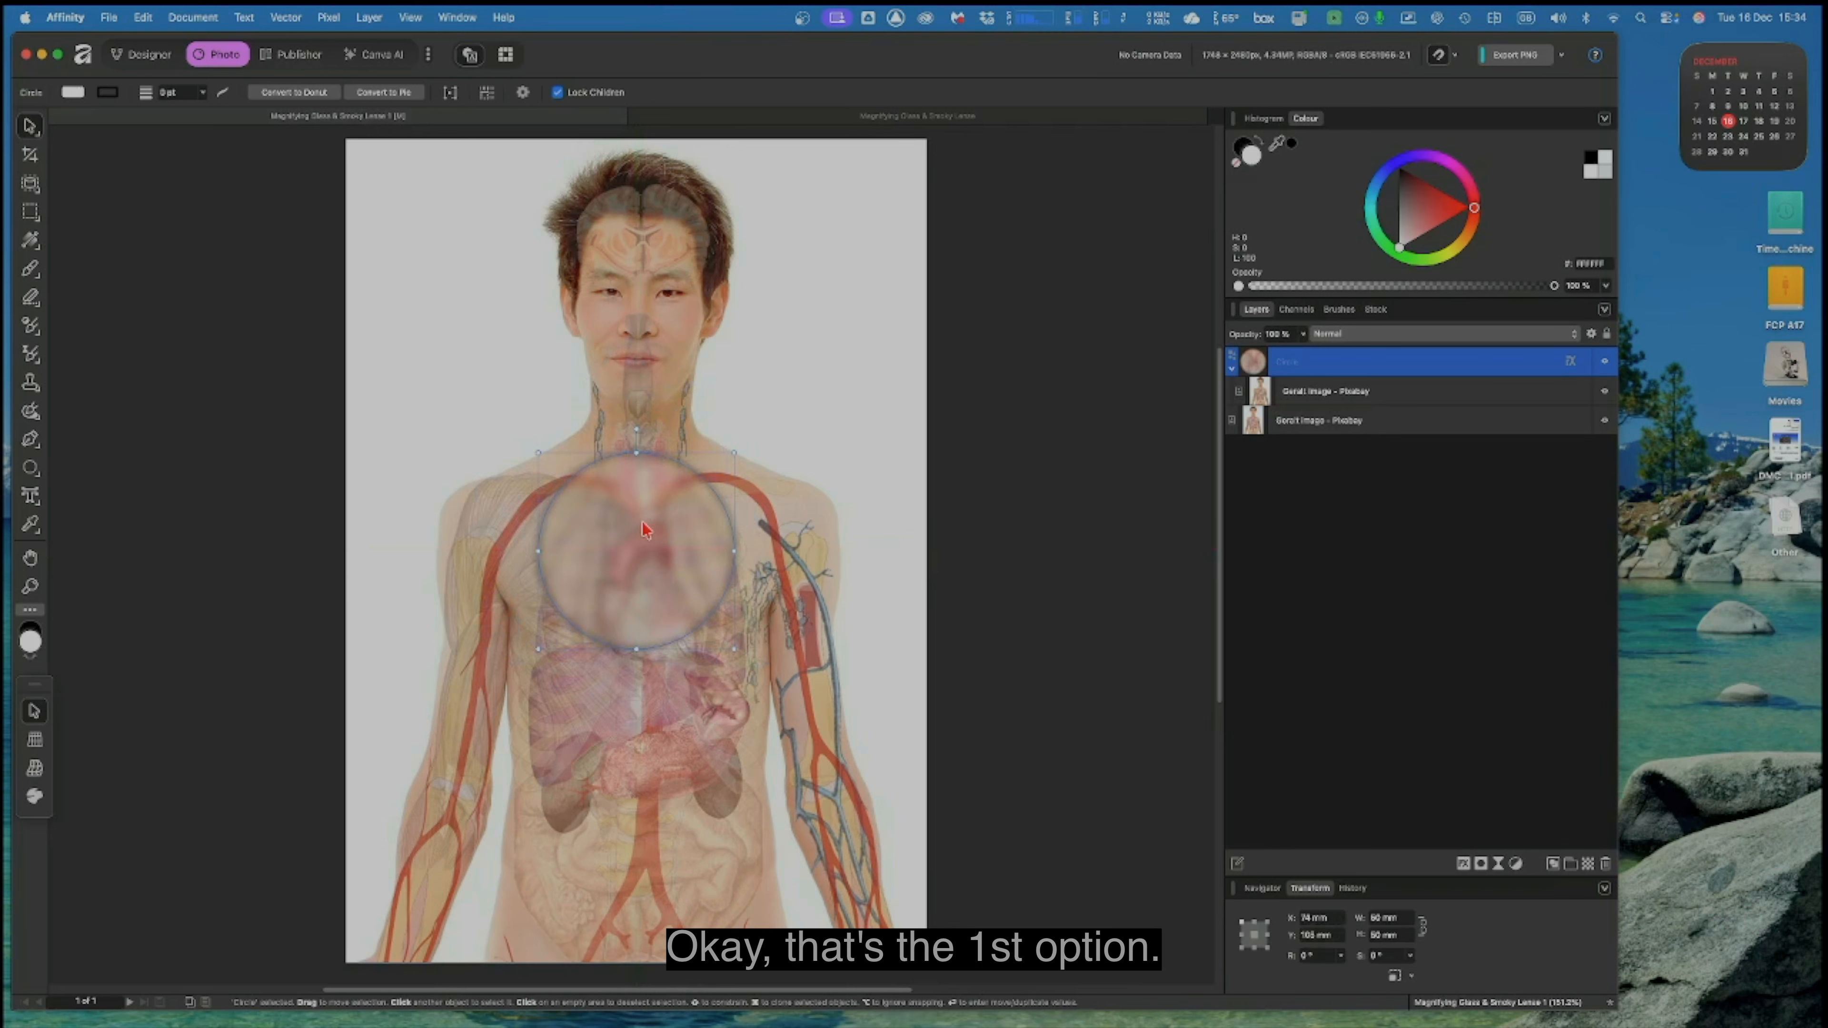
Step: Collapse the circle layer and duplicate it together with its nested image
click(1232, 367)
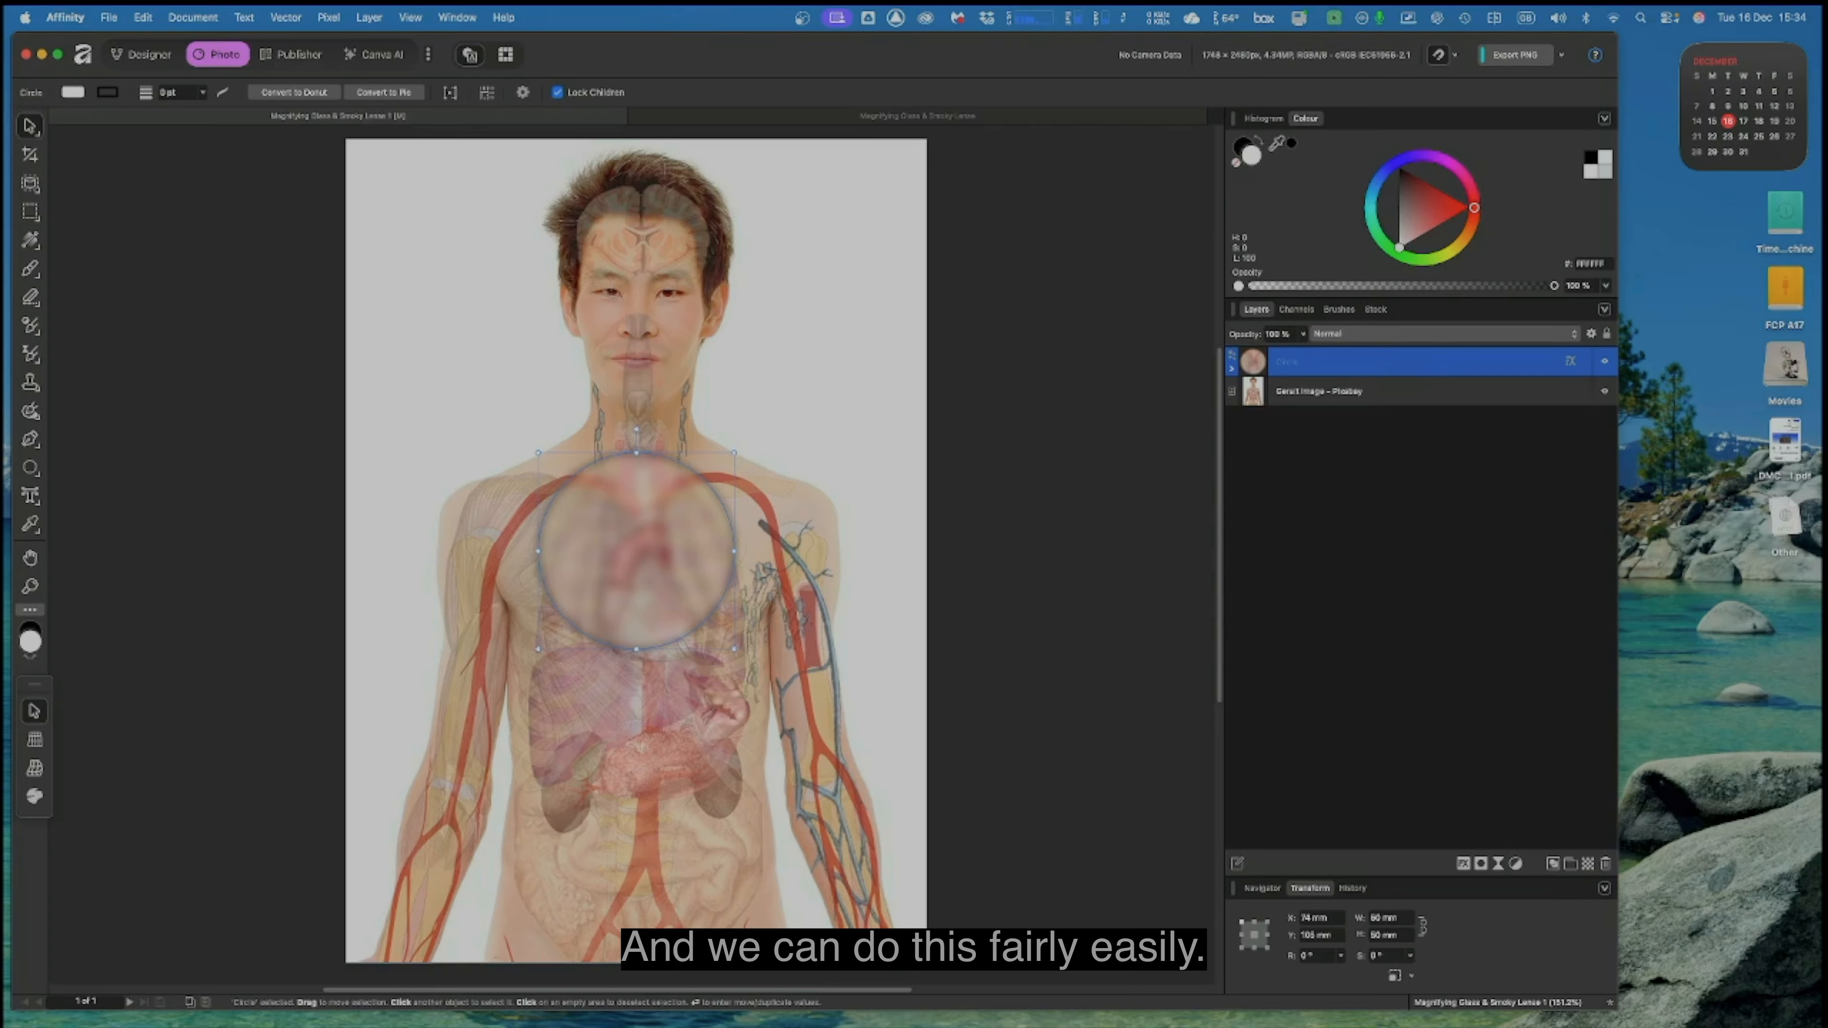
click(1232, 369)
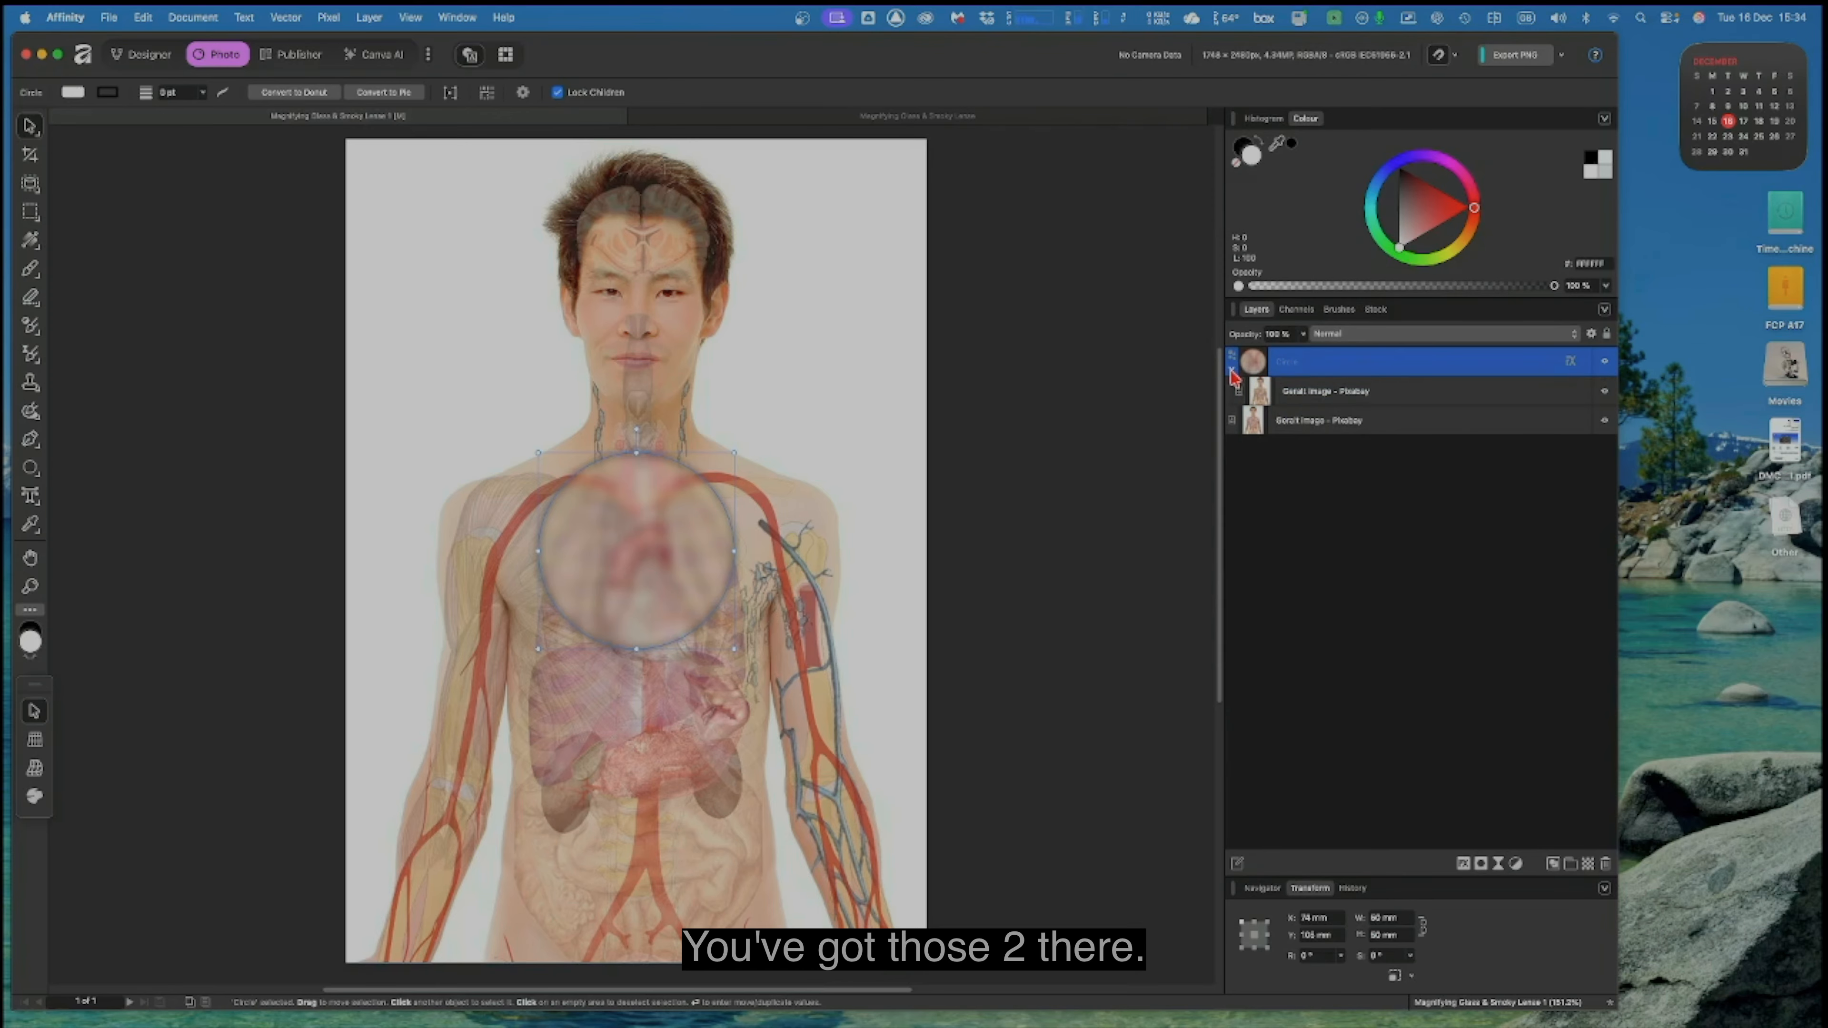
click(1232, 371)
right_click(1292, 373)
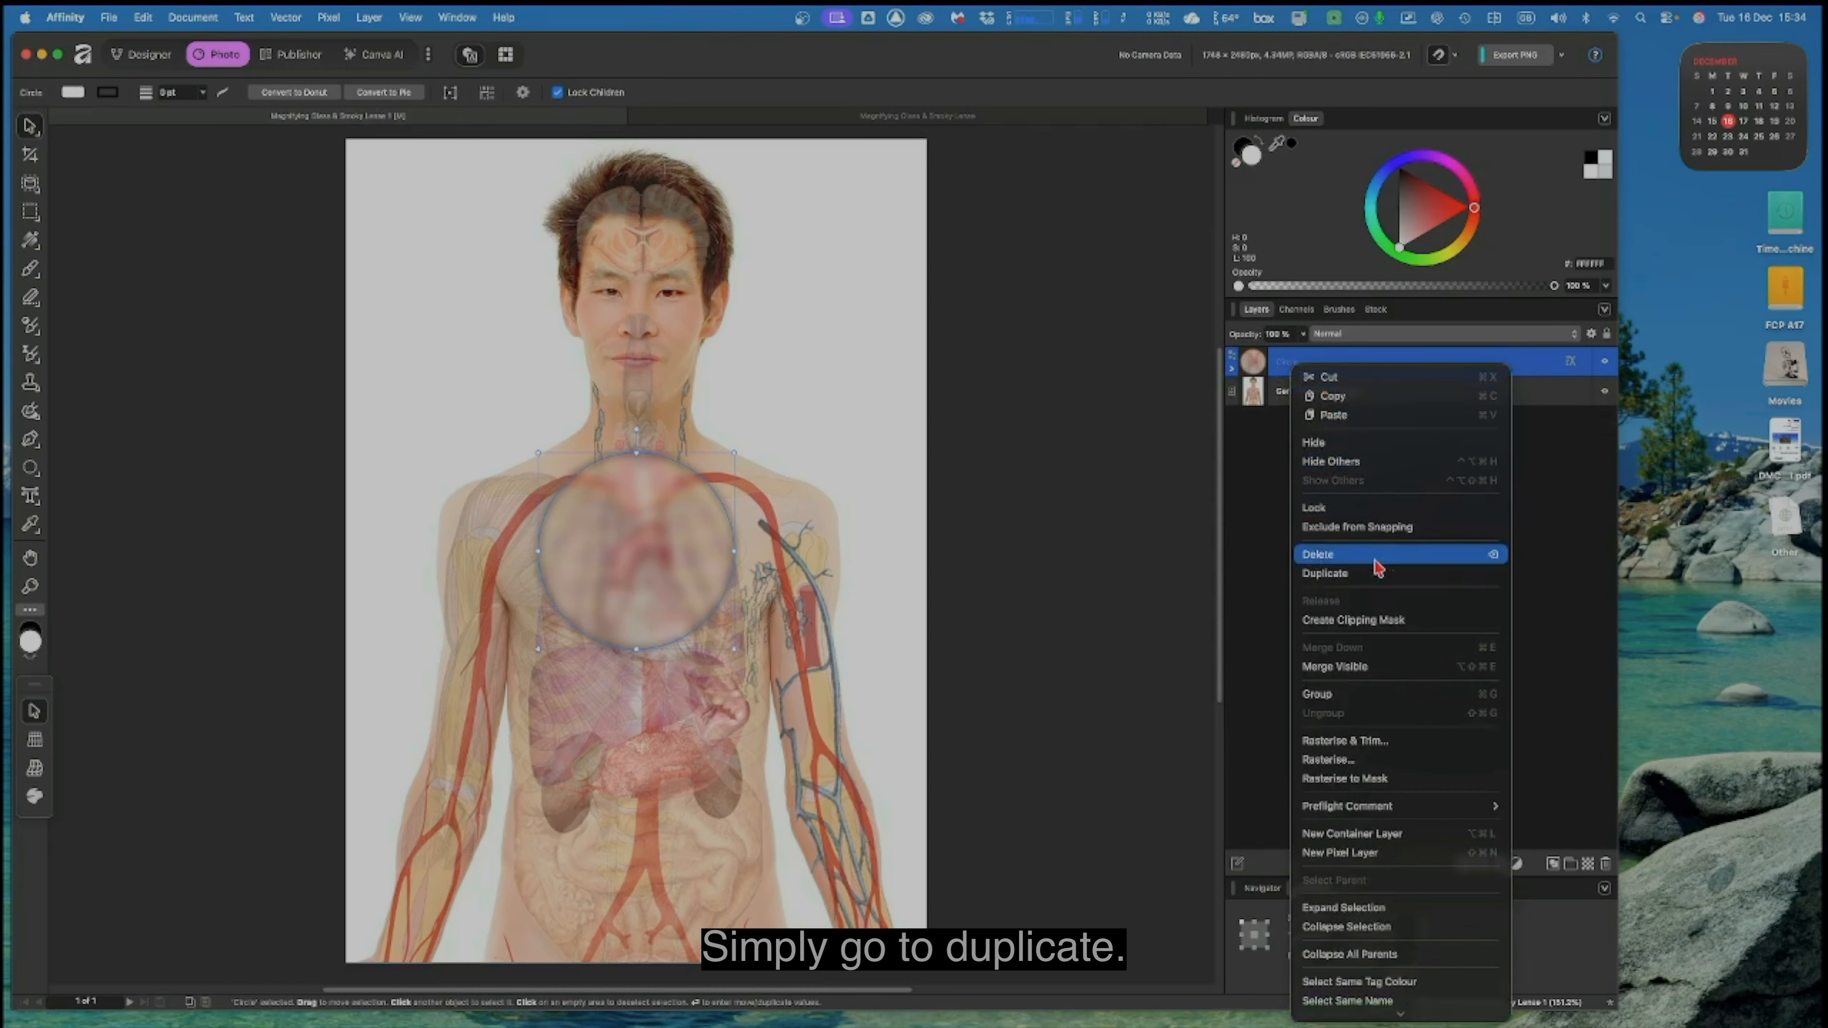
click(1376, 575)
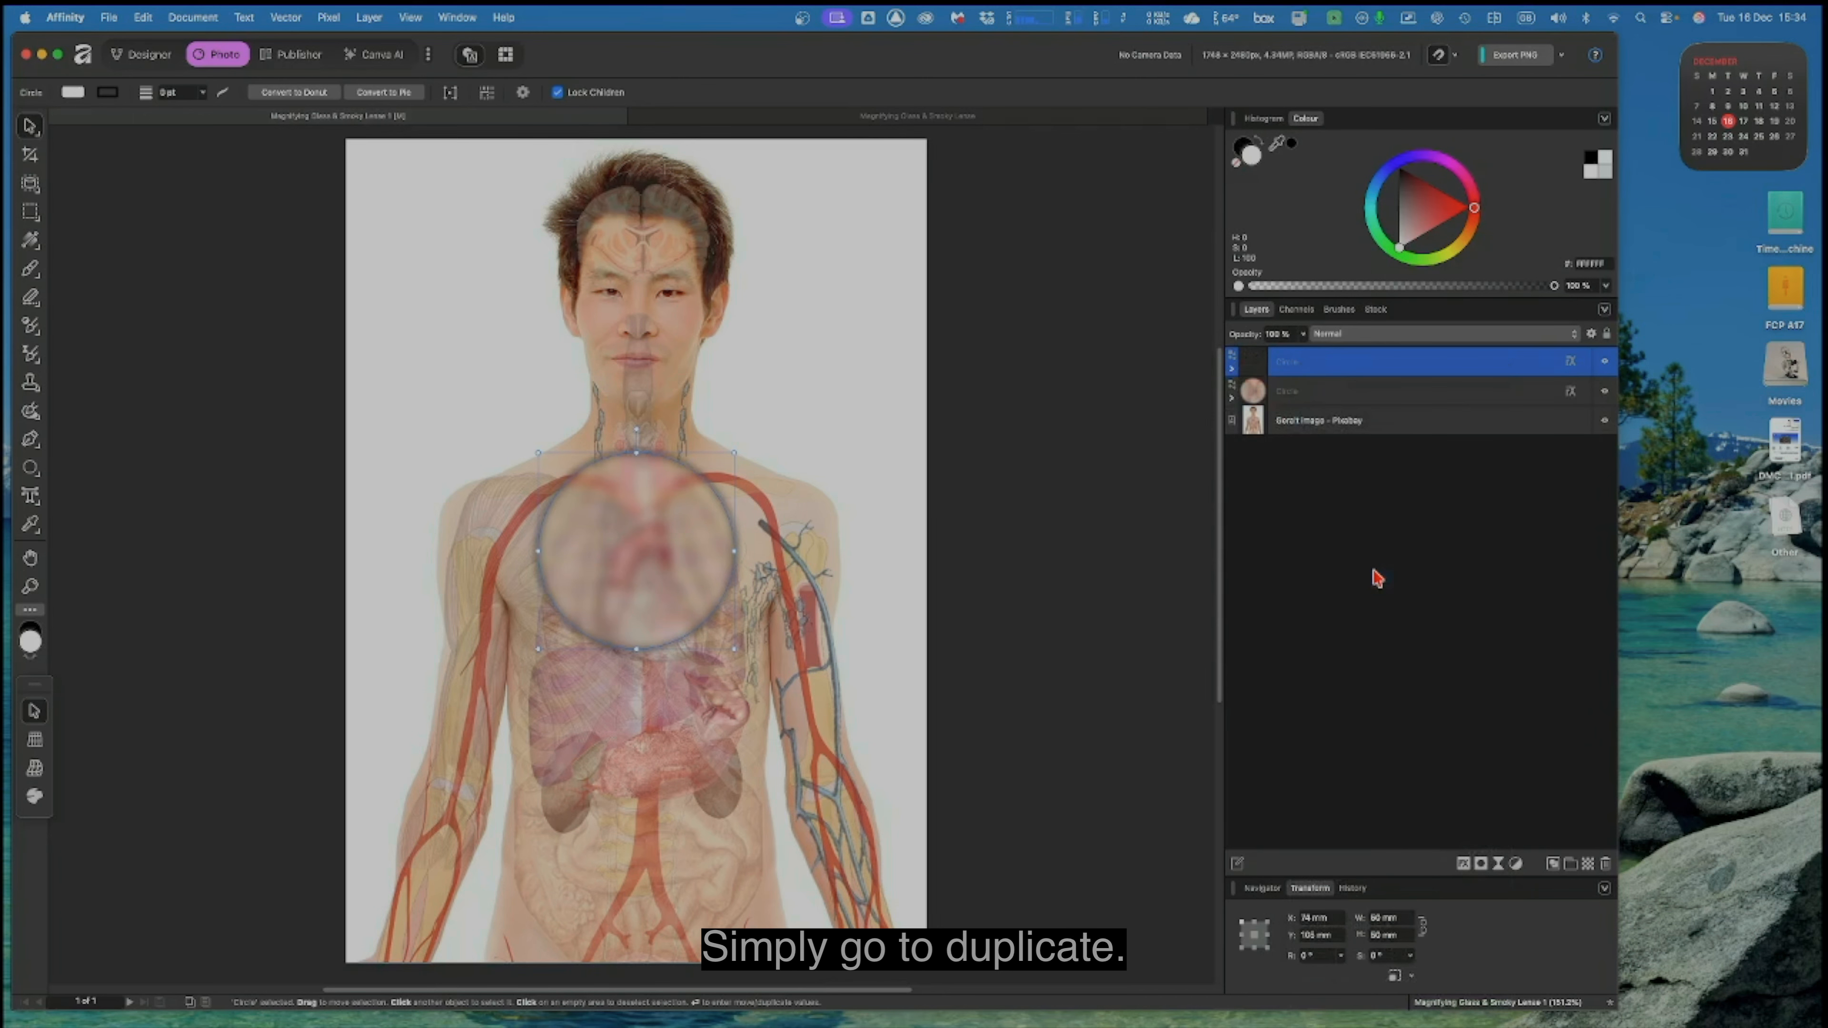
Step: Expand the duplicated circle layer to check its nested image, and hide the original blurred circle layer beneath it
click(1232, 371)
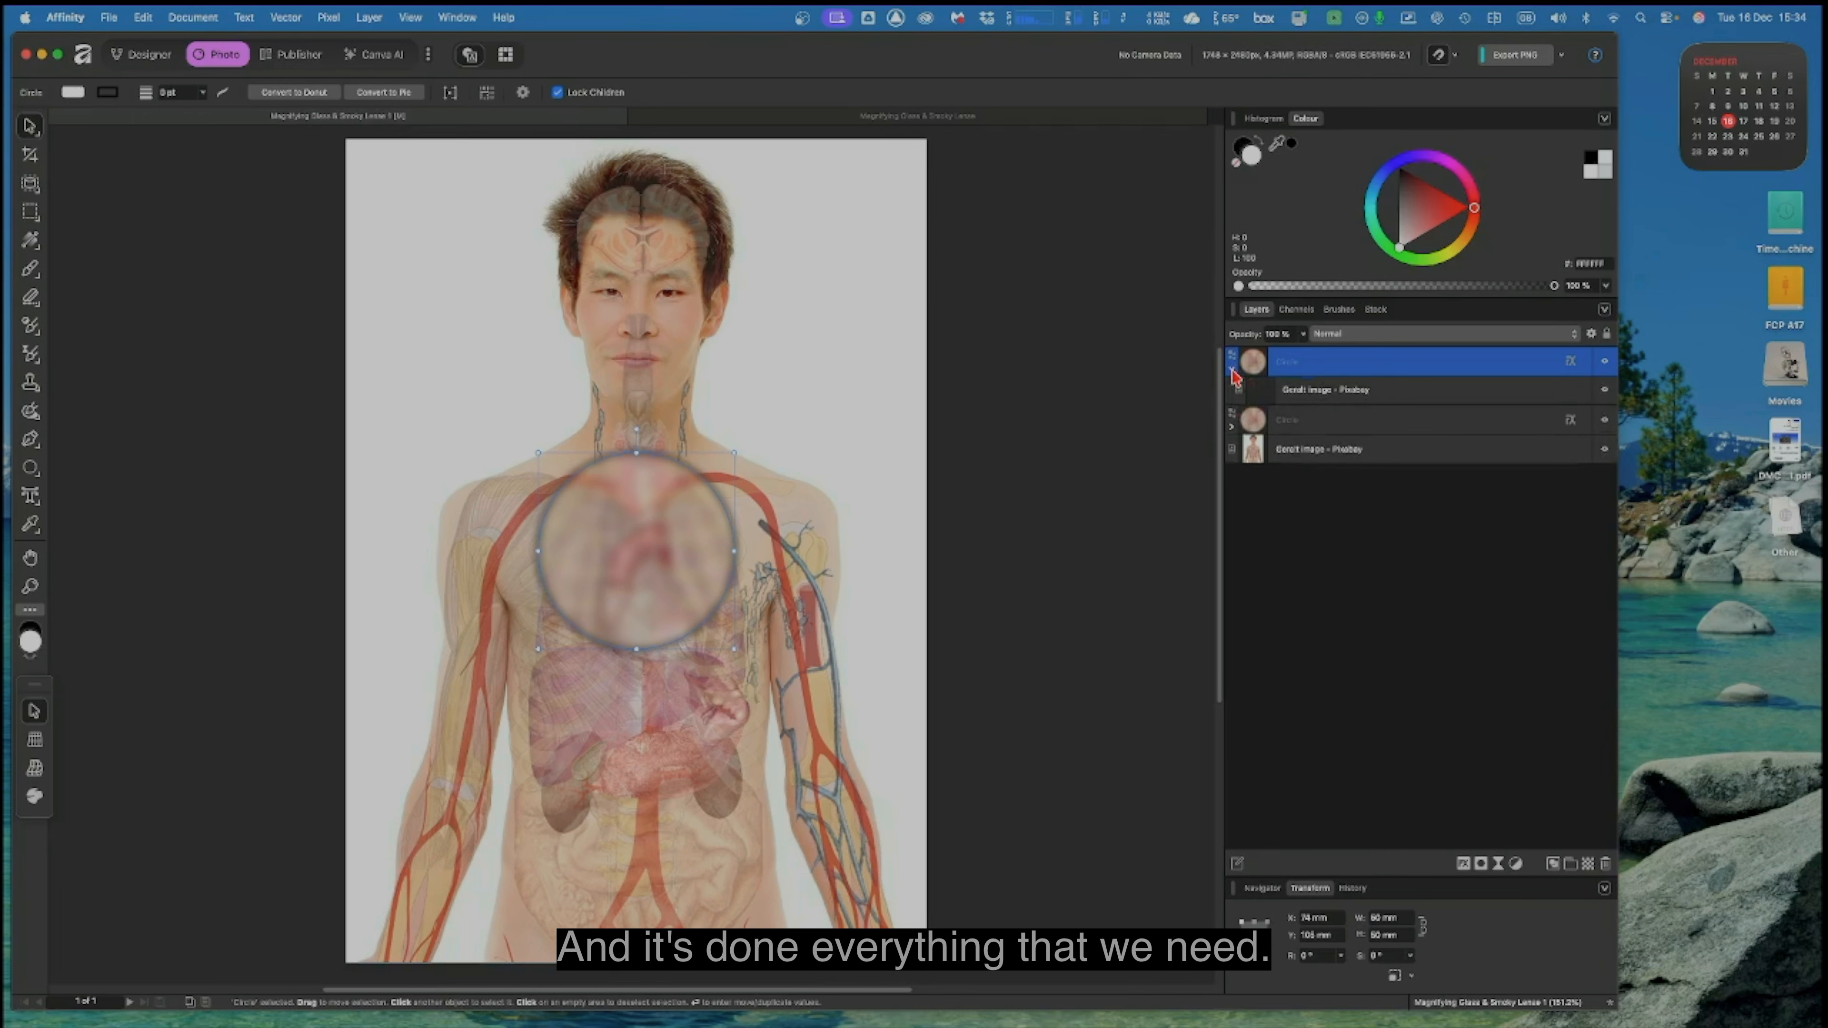
click(1346, 382)
click(1346, 368)
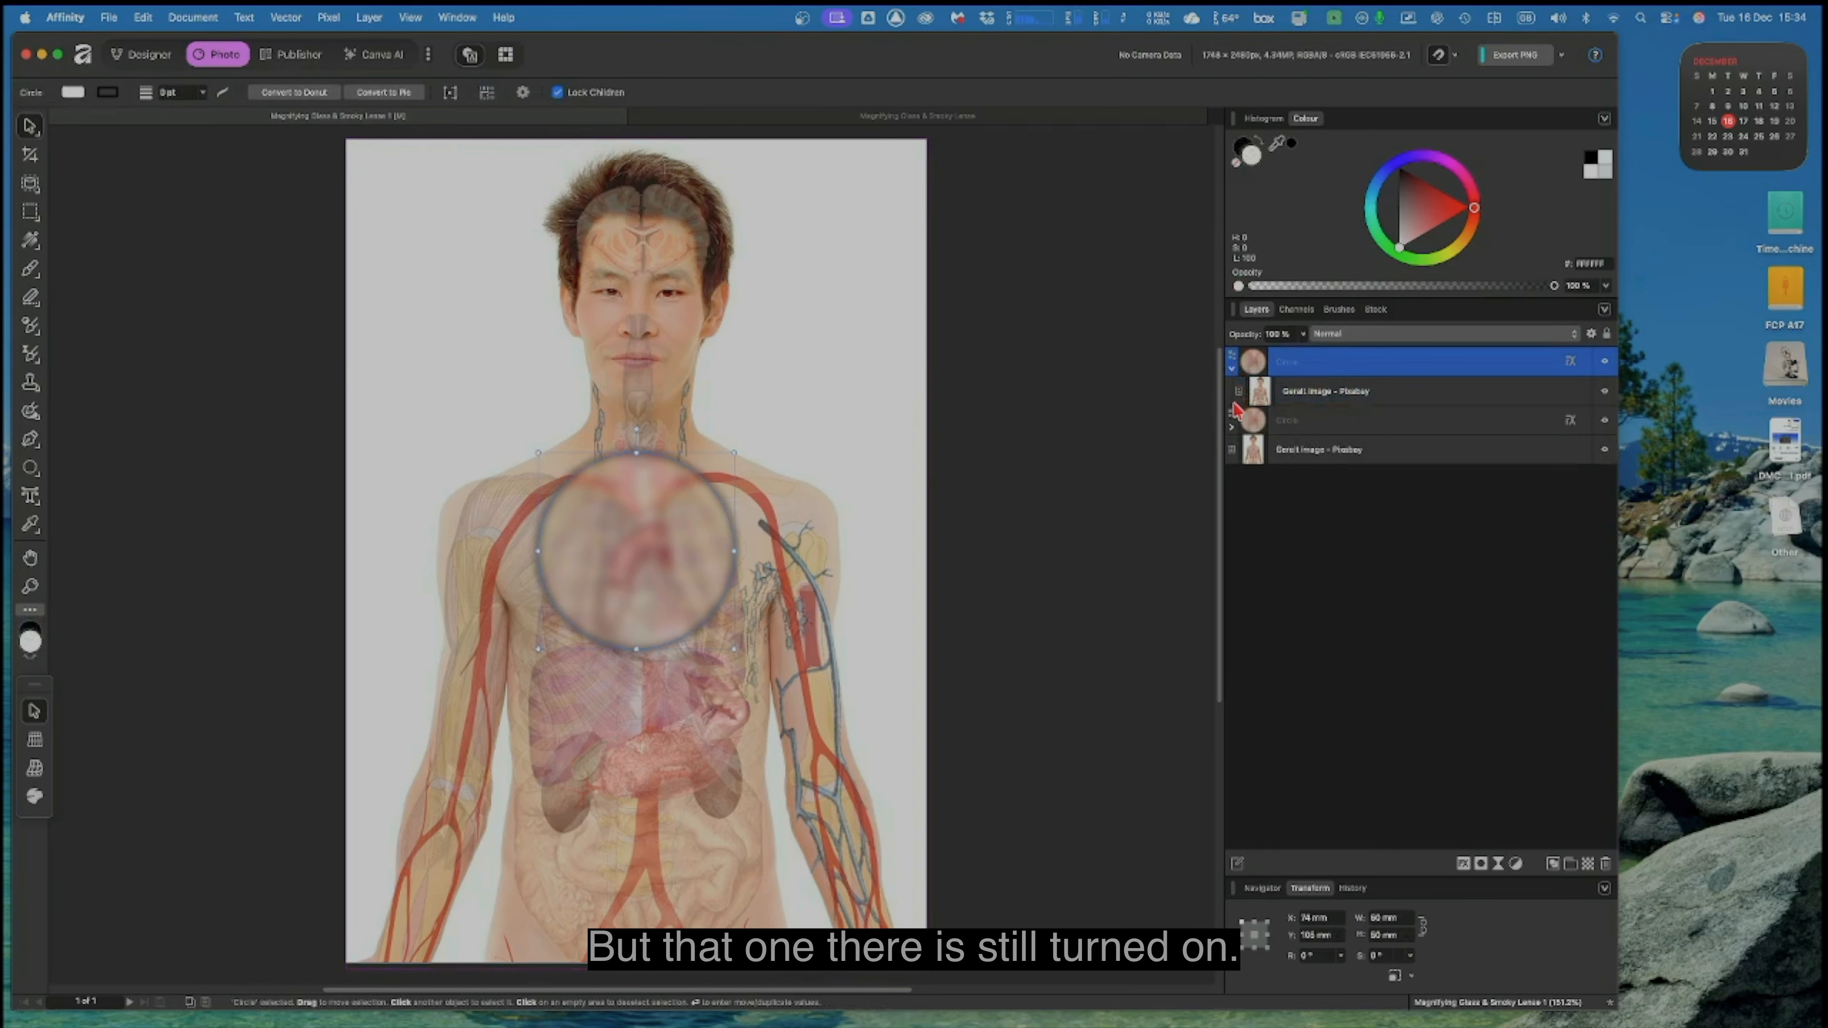
click(1376, 425)
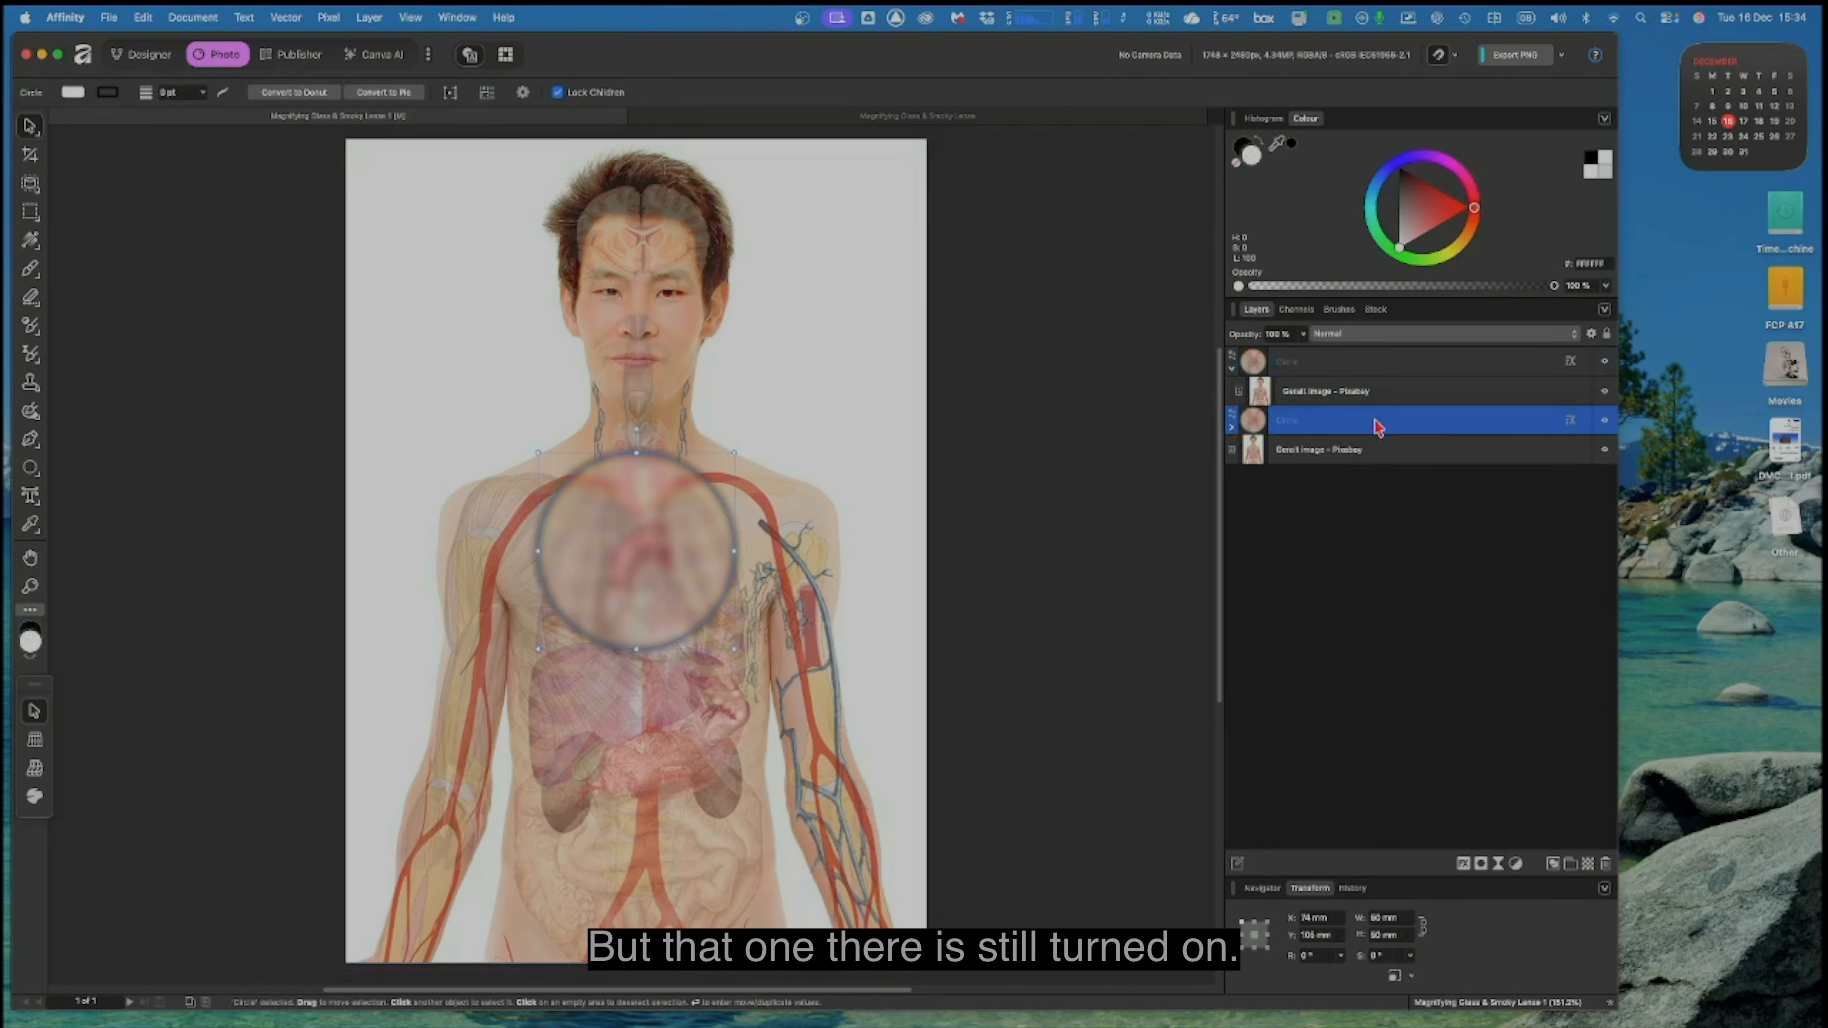
click(1603, 423)
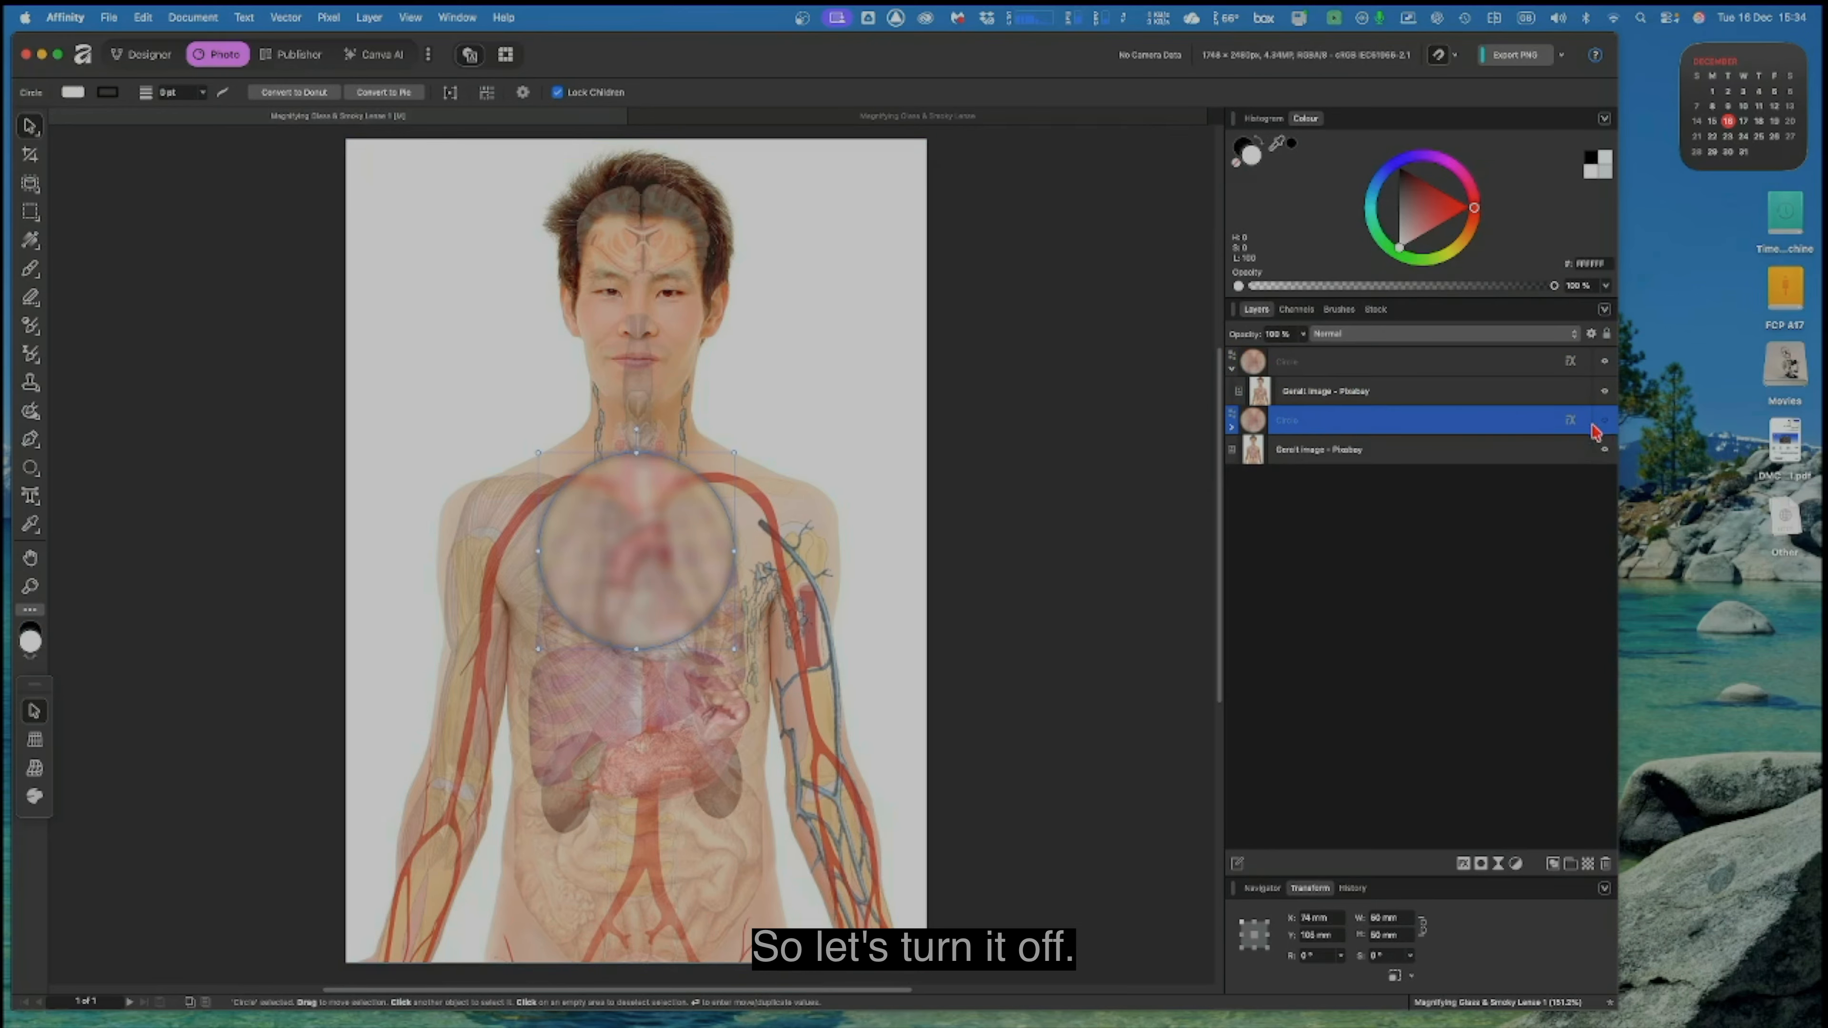
Step: Turn off the Gaussian Blur effect on the duplicated circle, keeping its Inner Shadow and Outer Shadow
click(1451, 402)
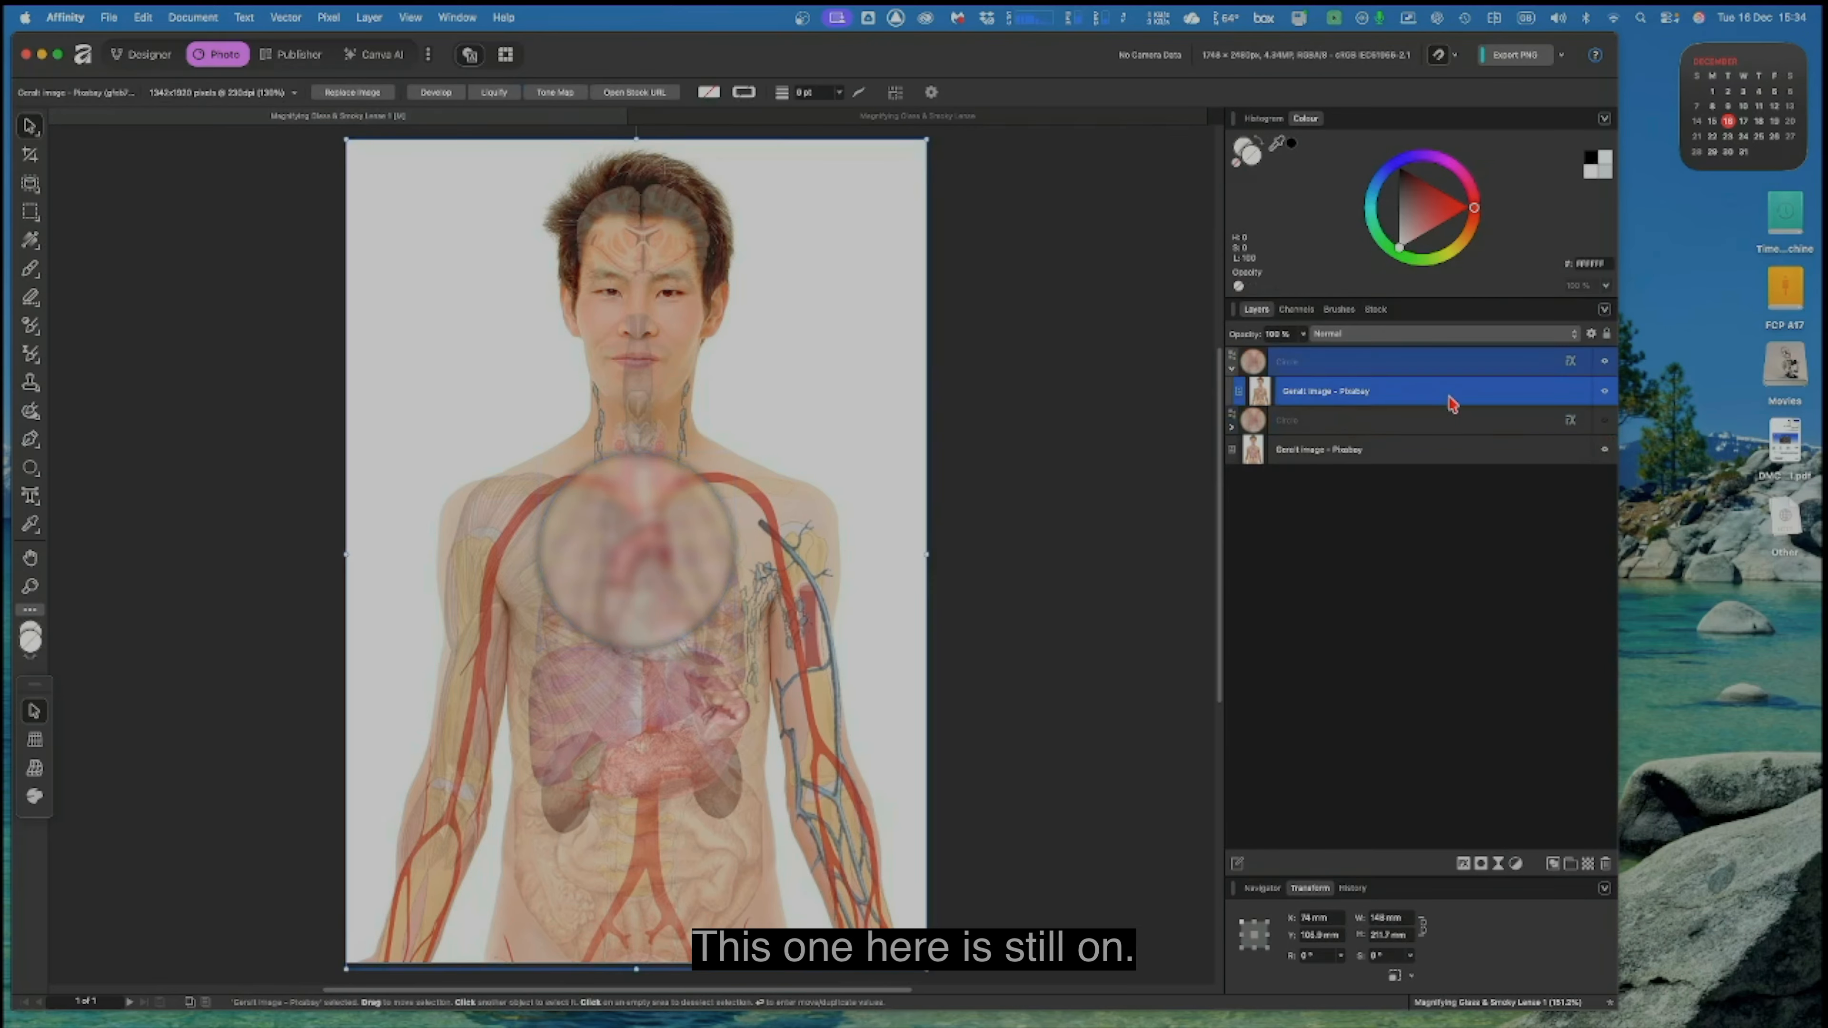
click(1453, 370)
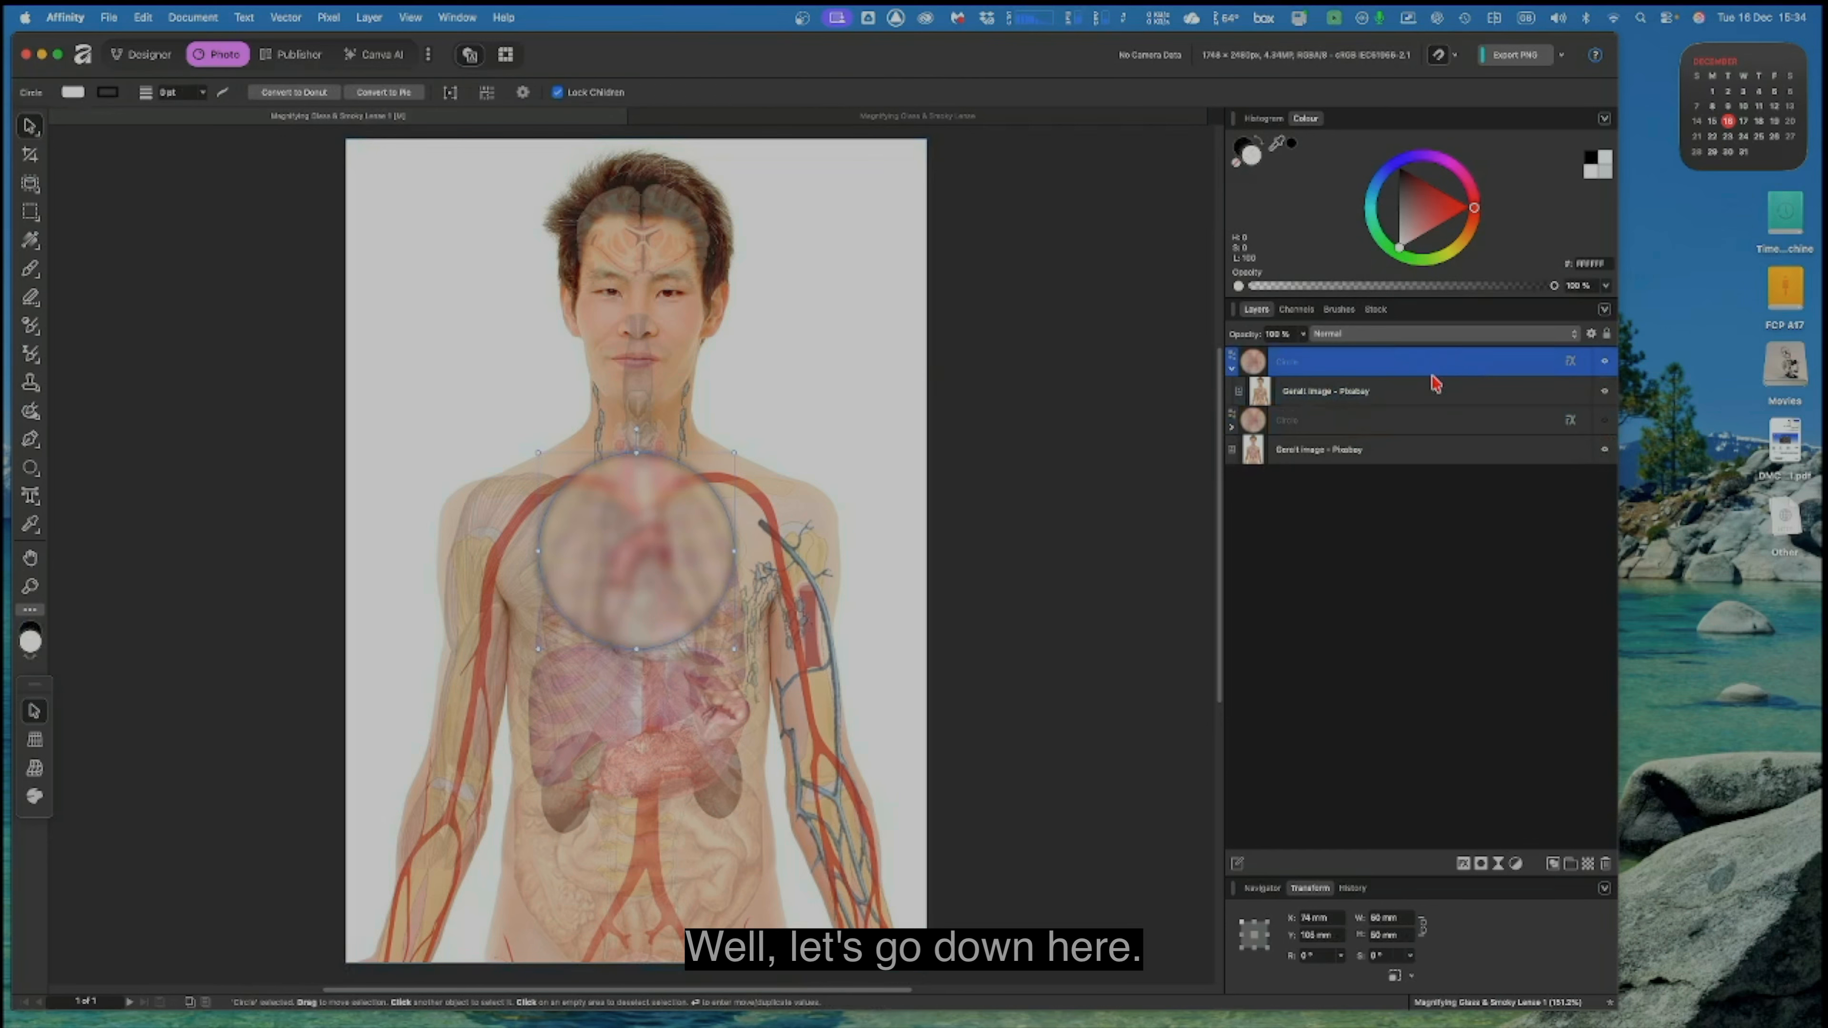
click(1465, 864)
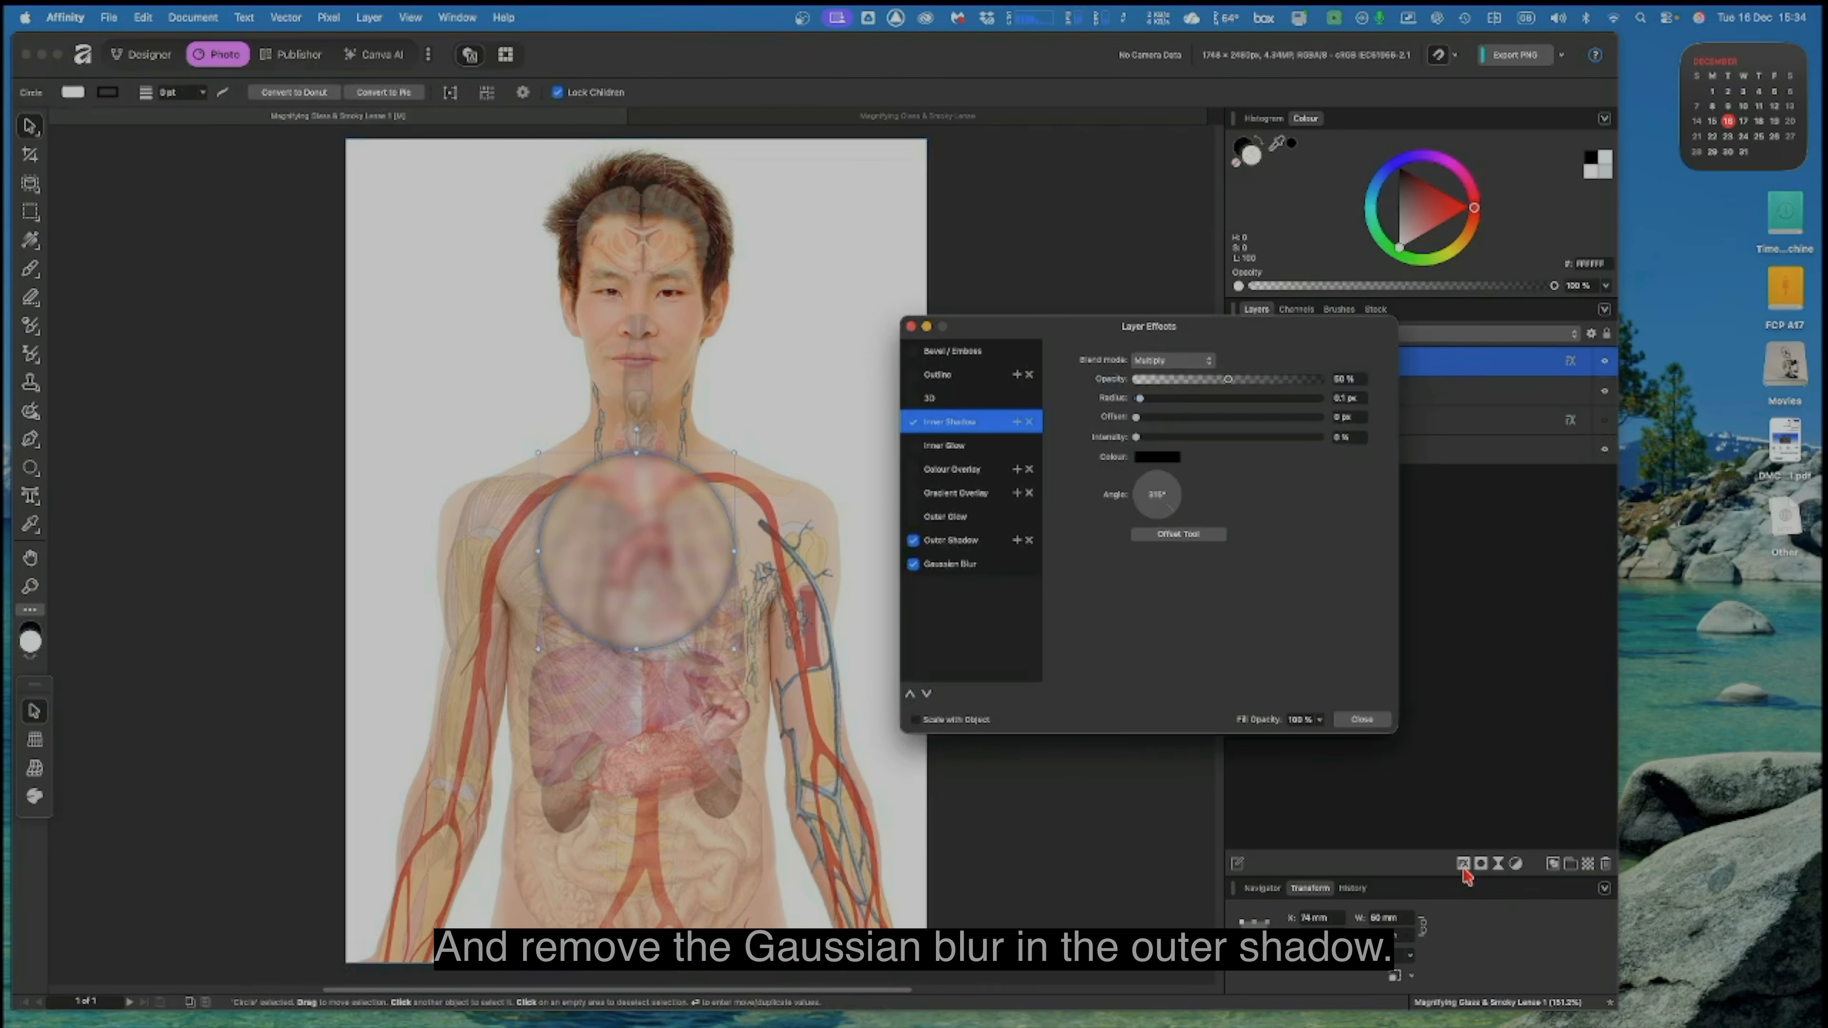
click(913, 564)
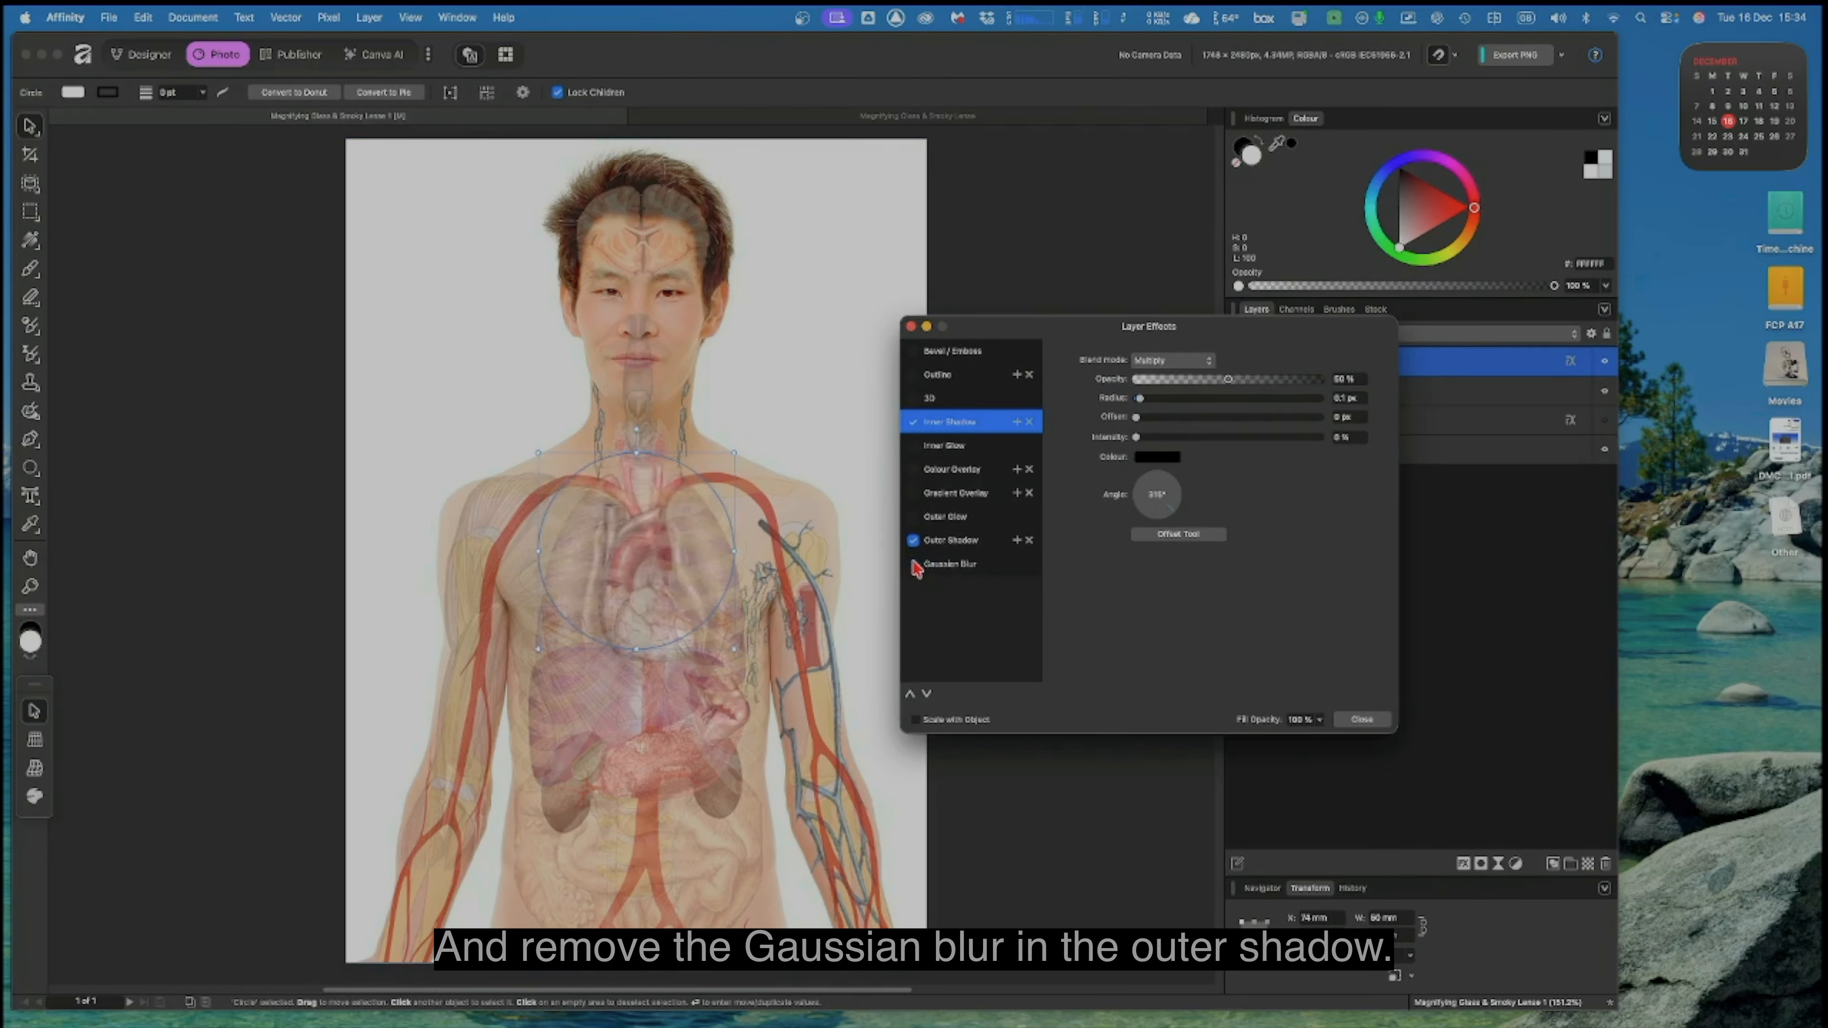
click(913, 544)
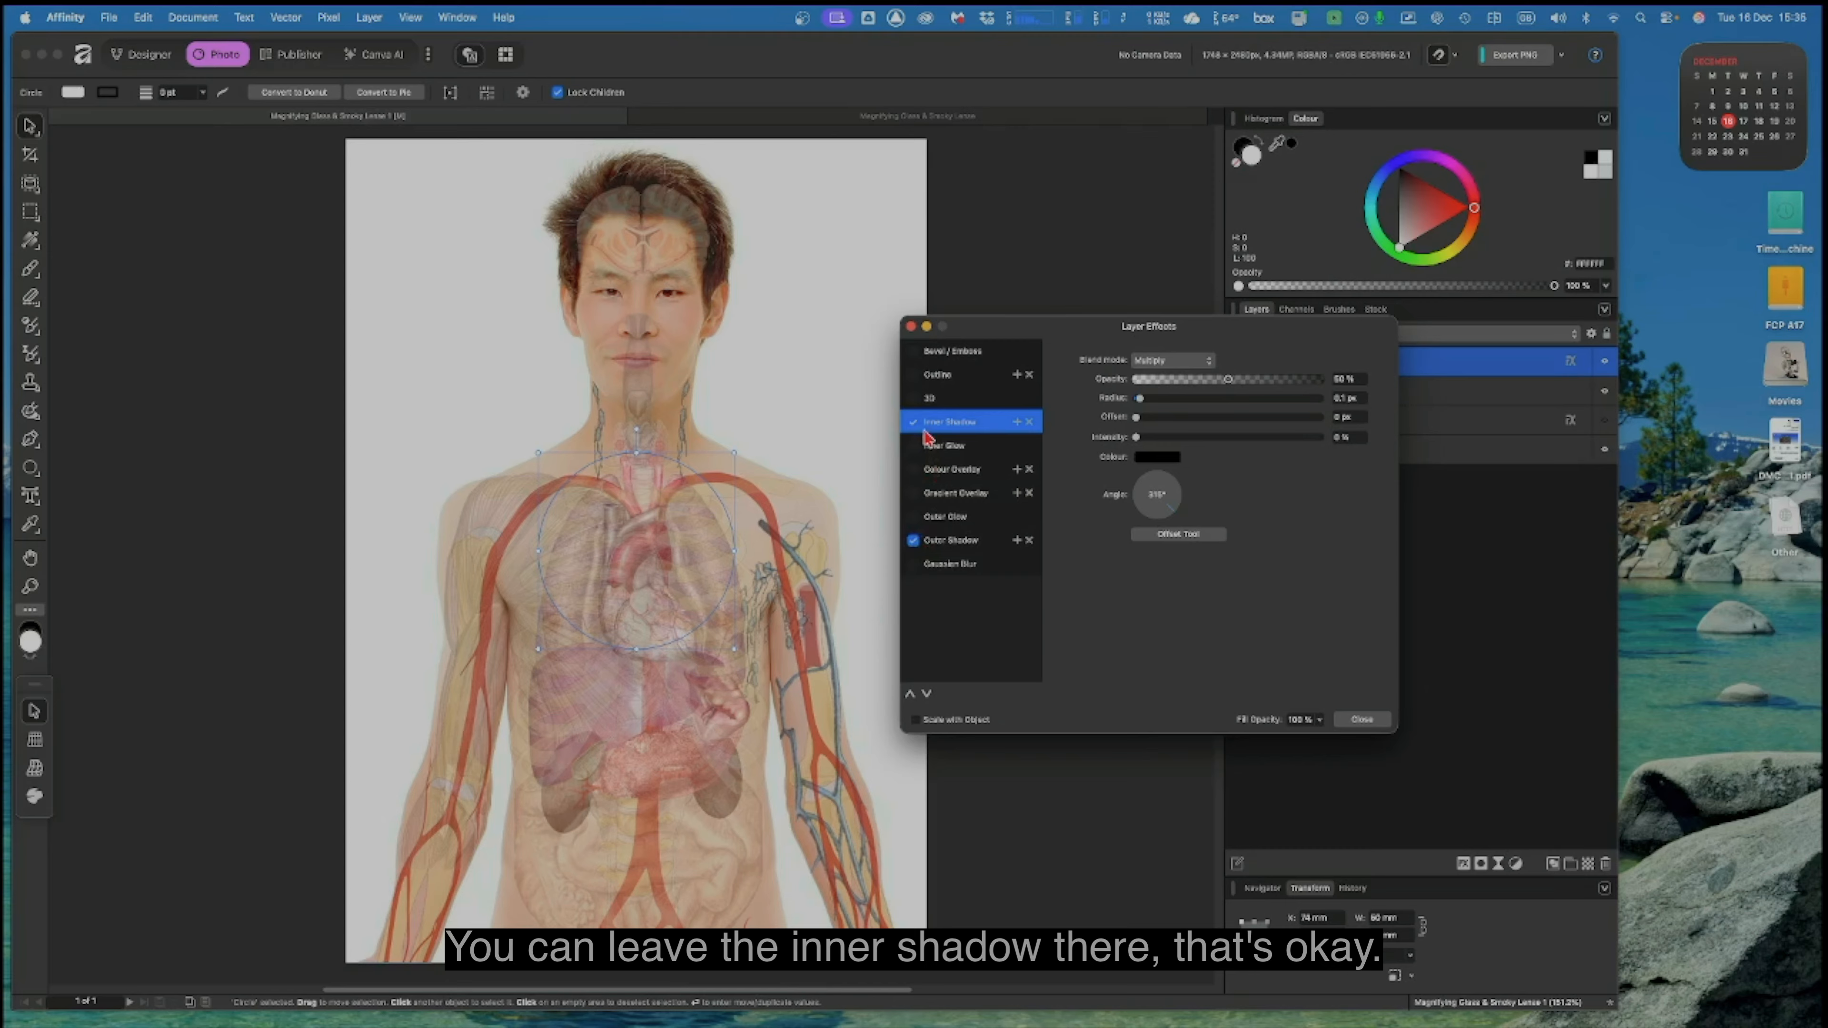
click(1363, 720)
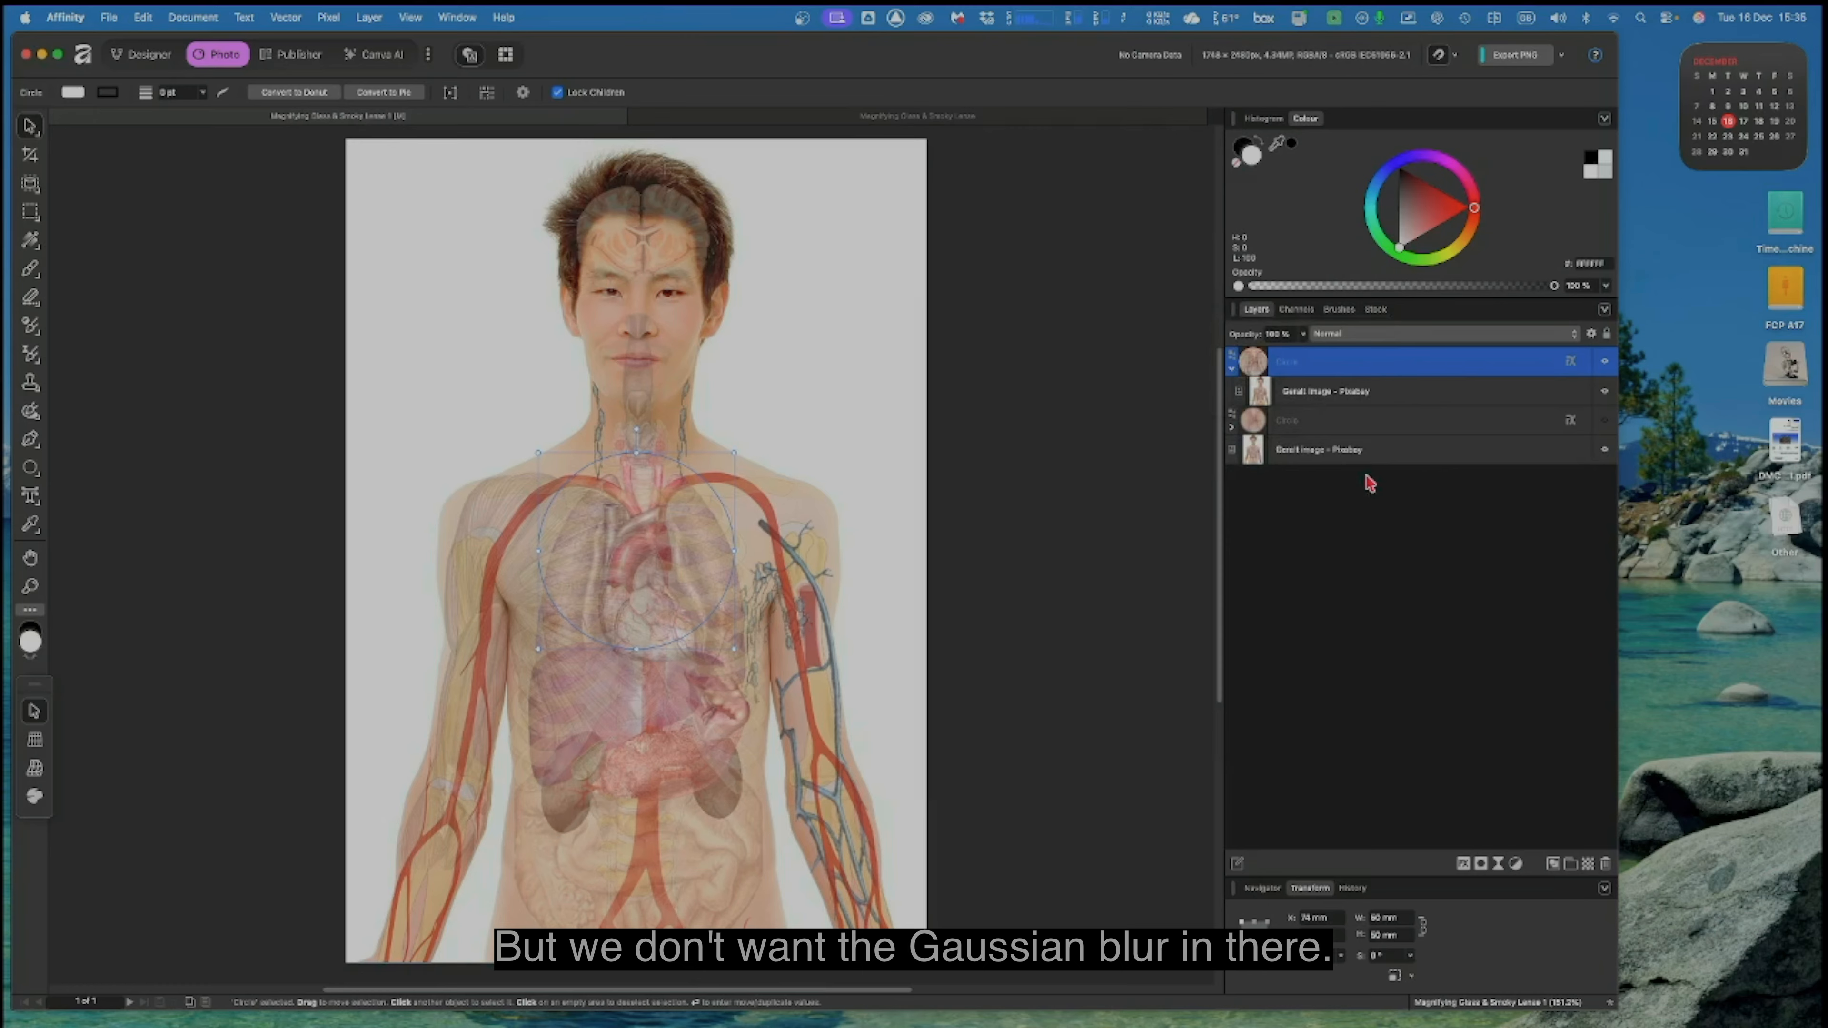
Step: Enlarge the image nested in the duplicated circle to a width of 296 mm, keeping its blend mode Normal
click(1338, 399)
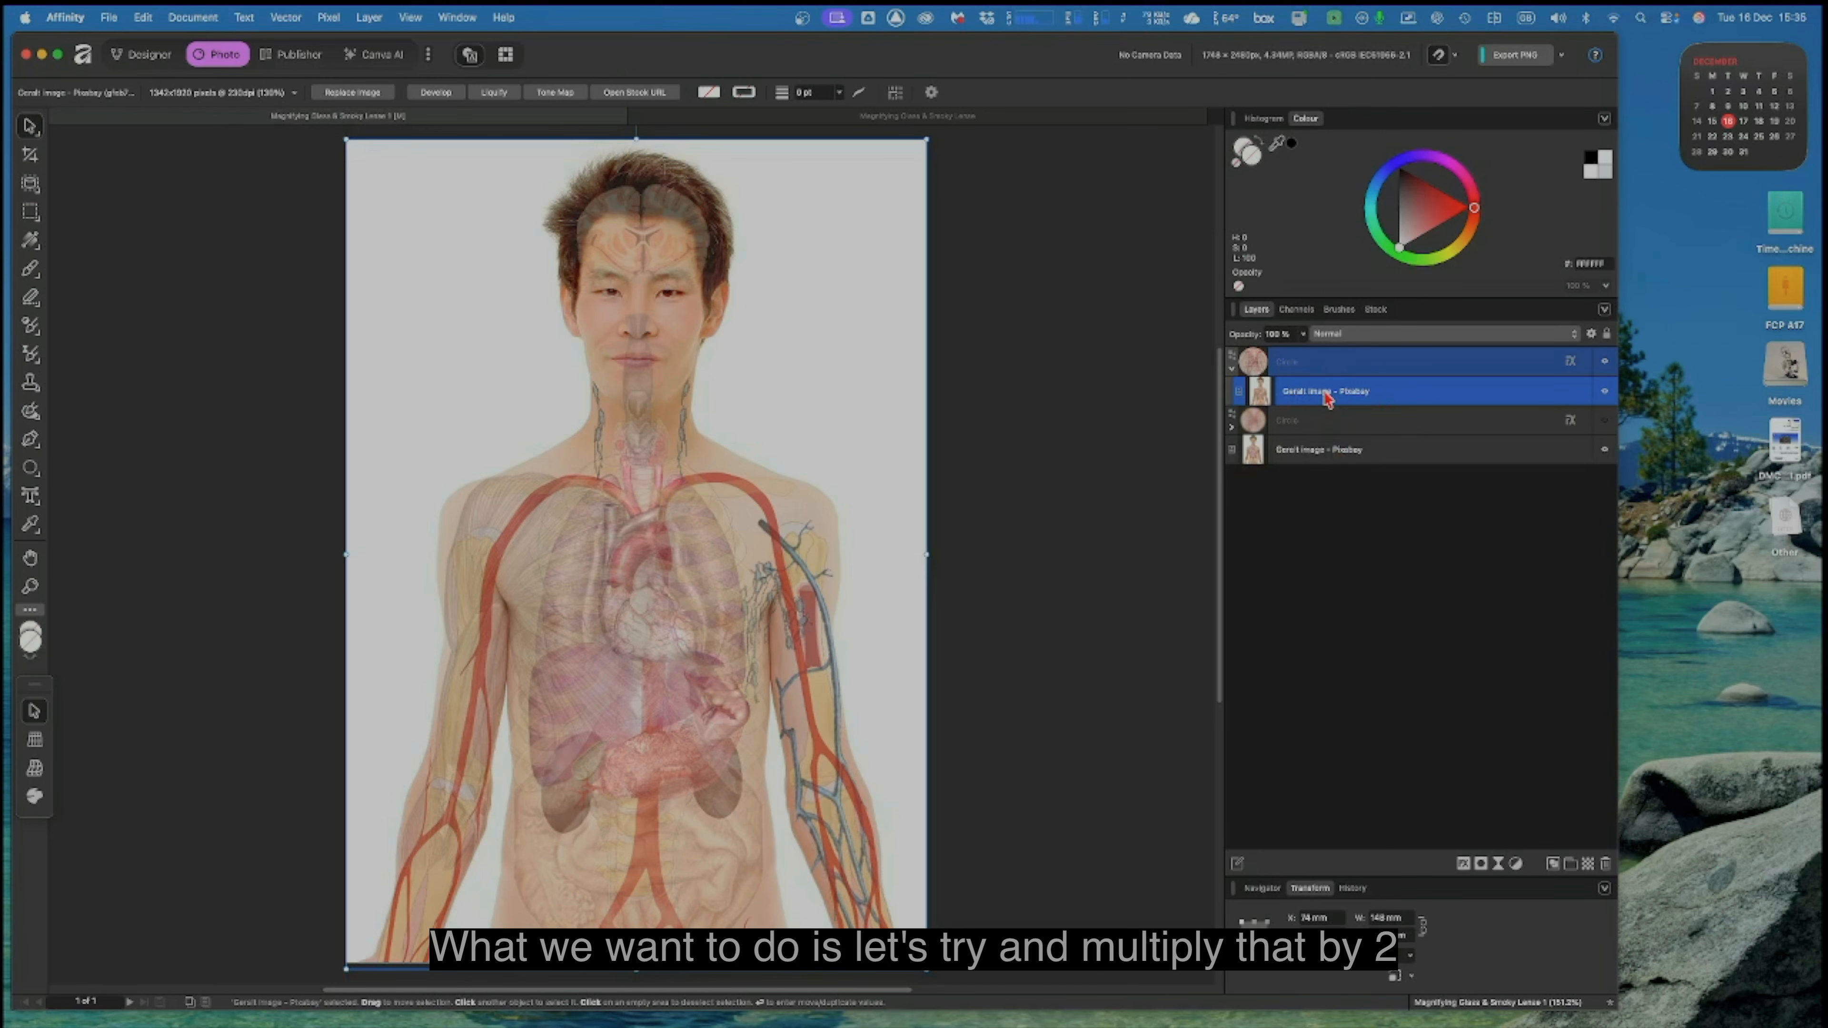
double_click(1384, 920)
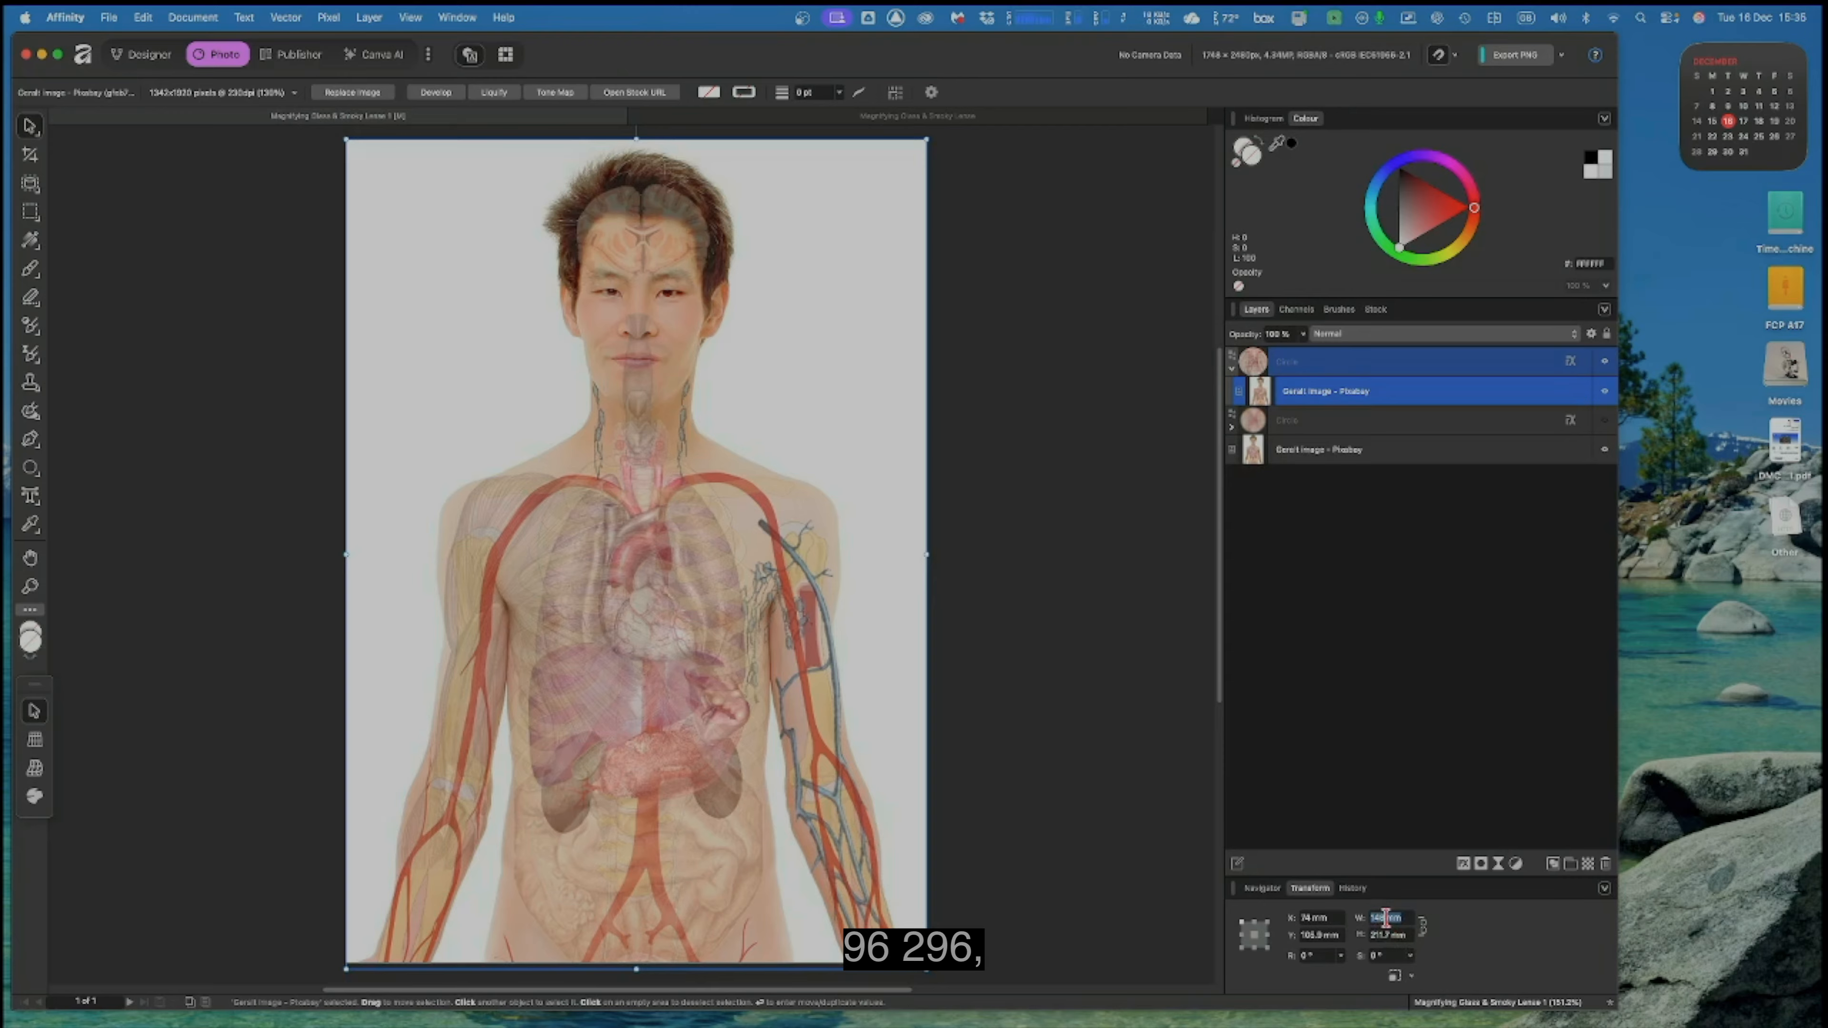
text(2)
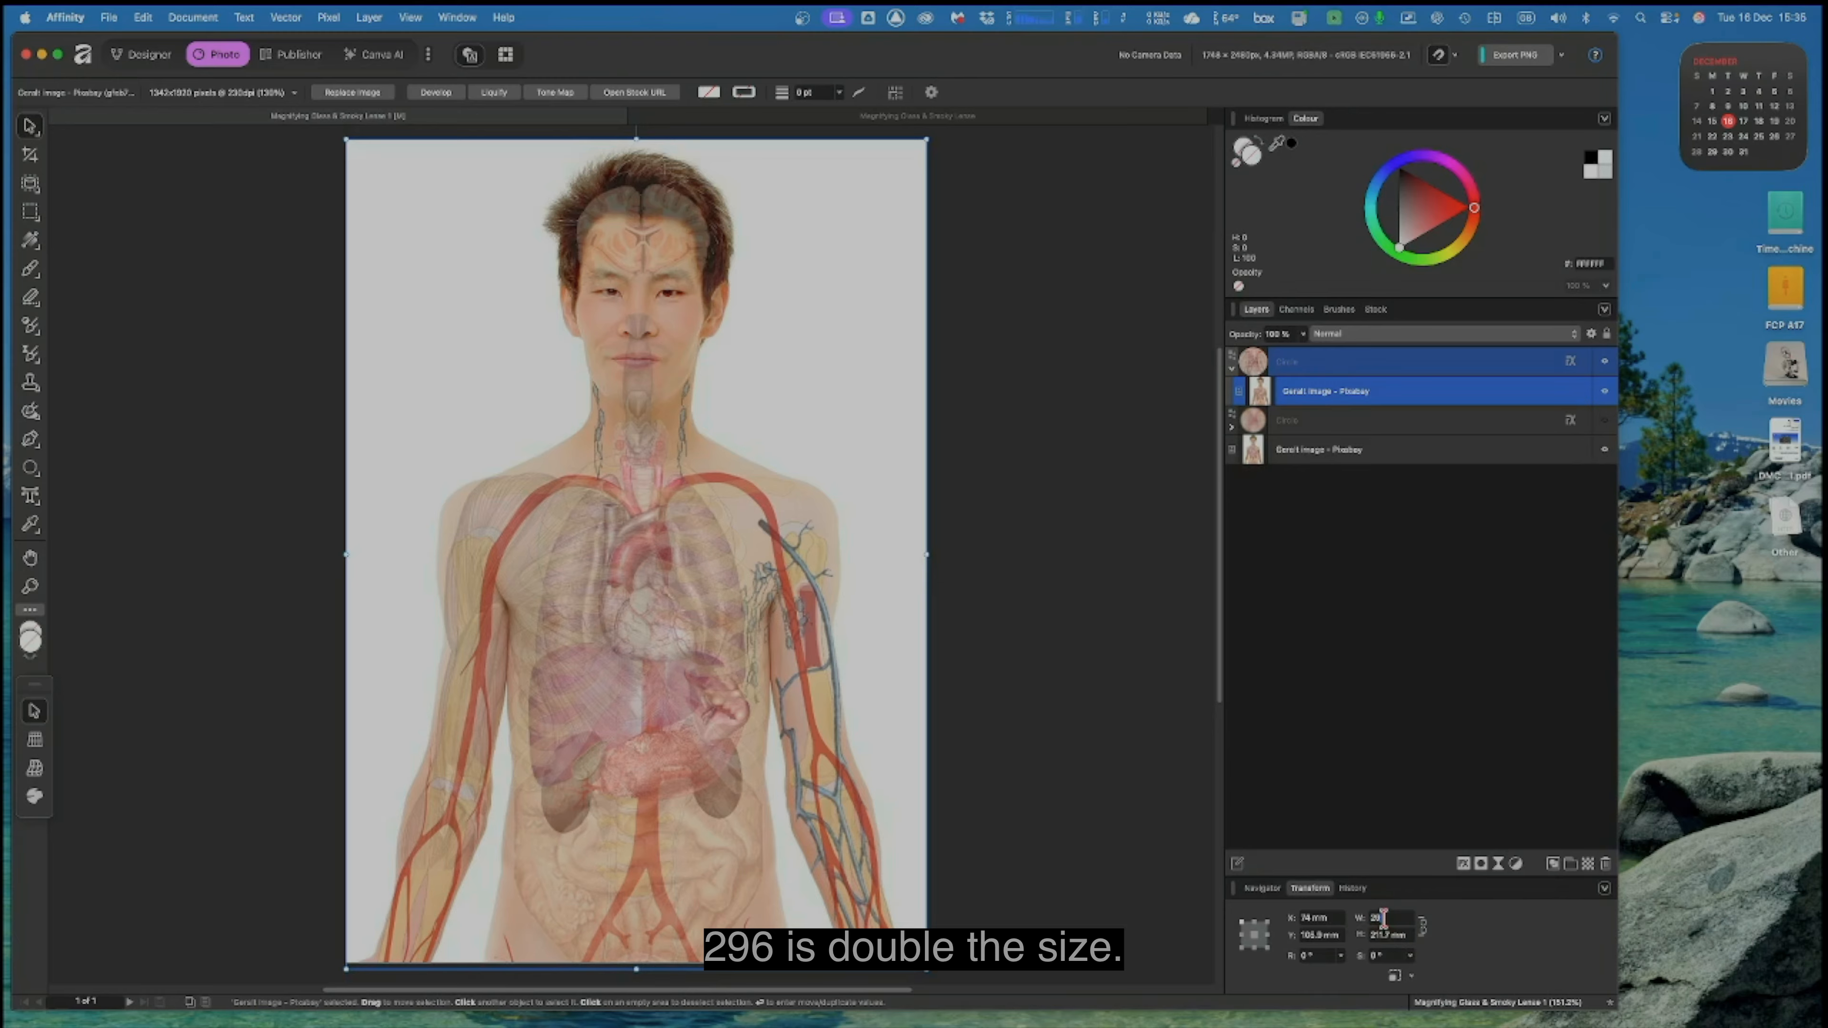
text(96)
key(Return)
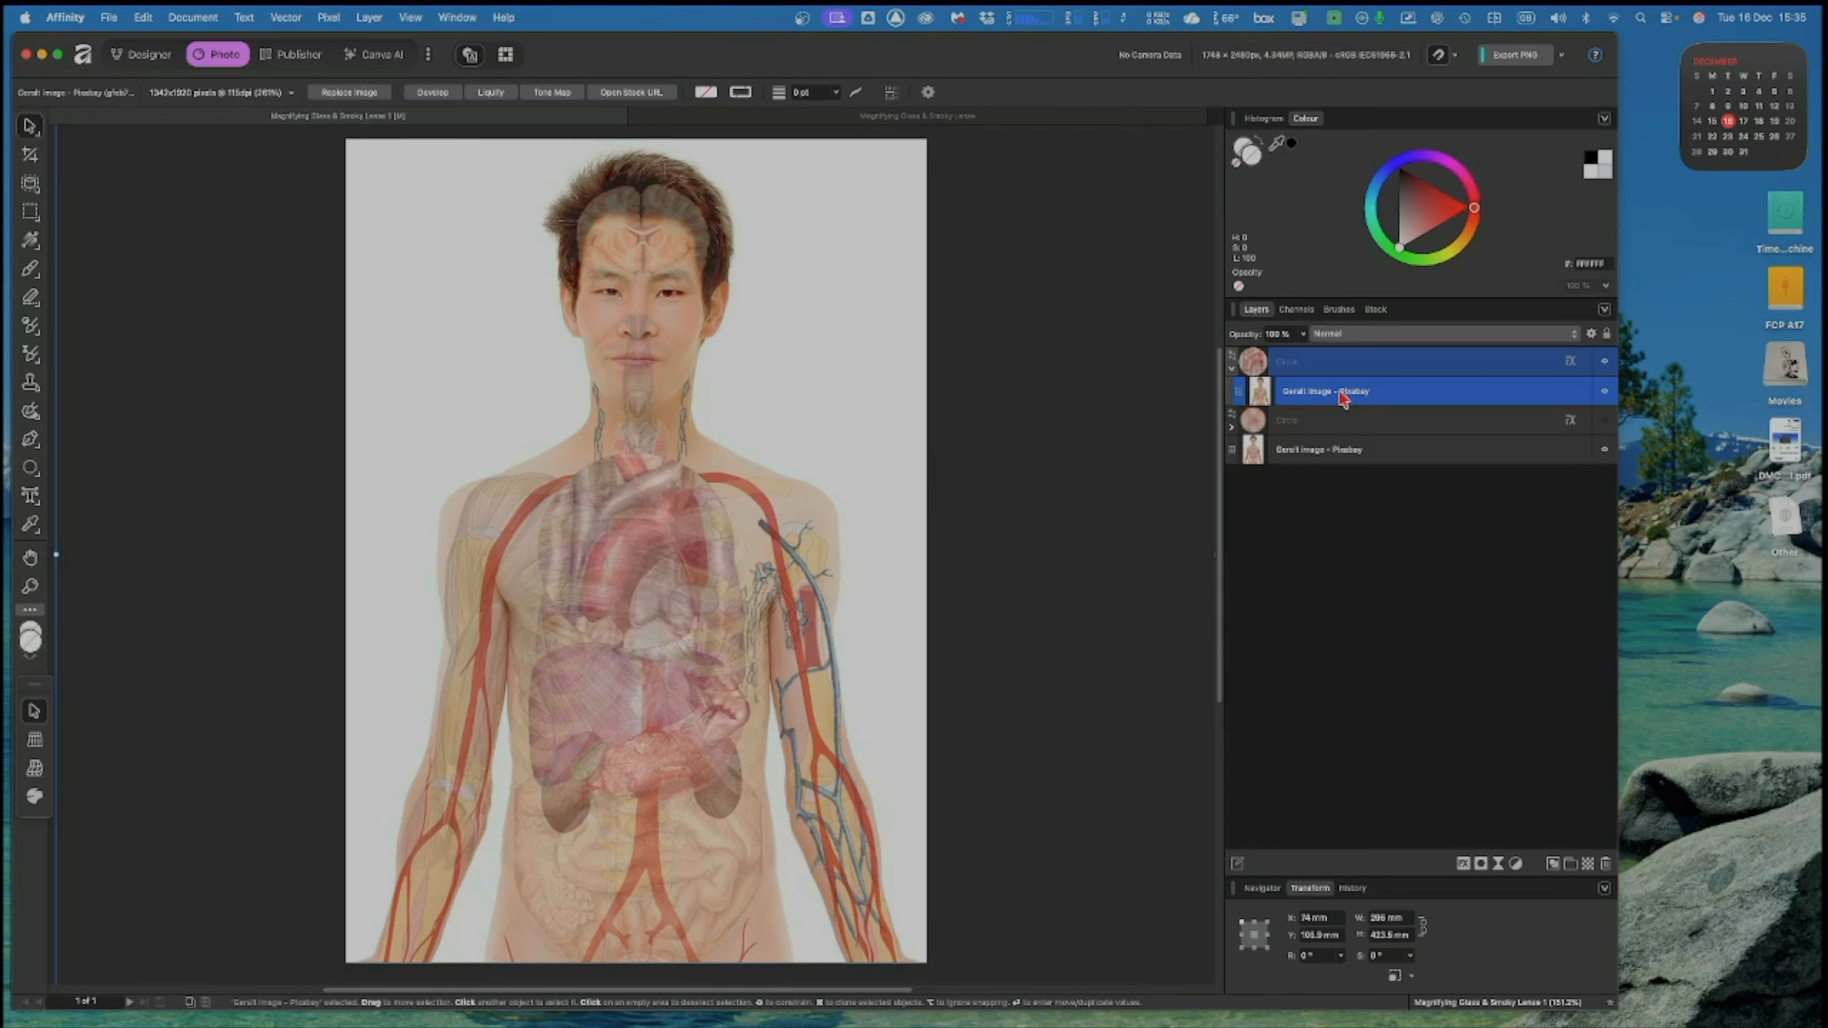
click(1372, 338)
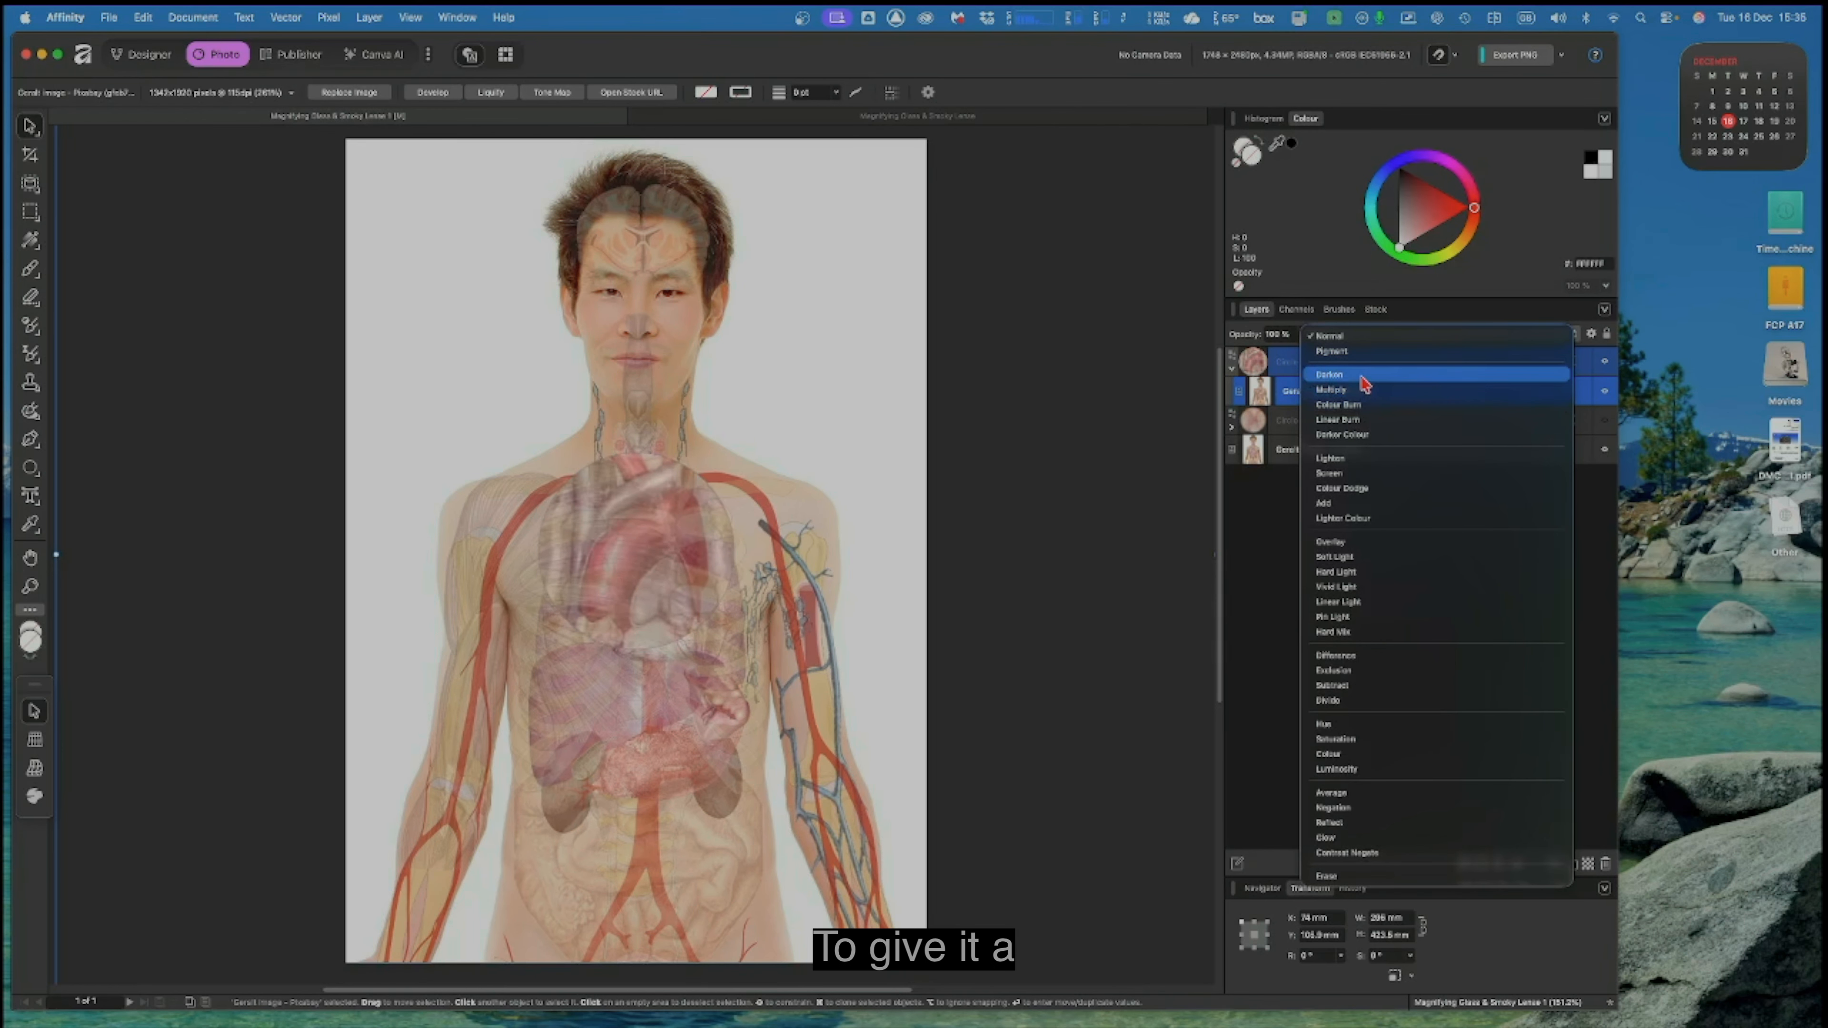
click(1362, 337)
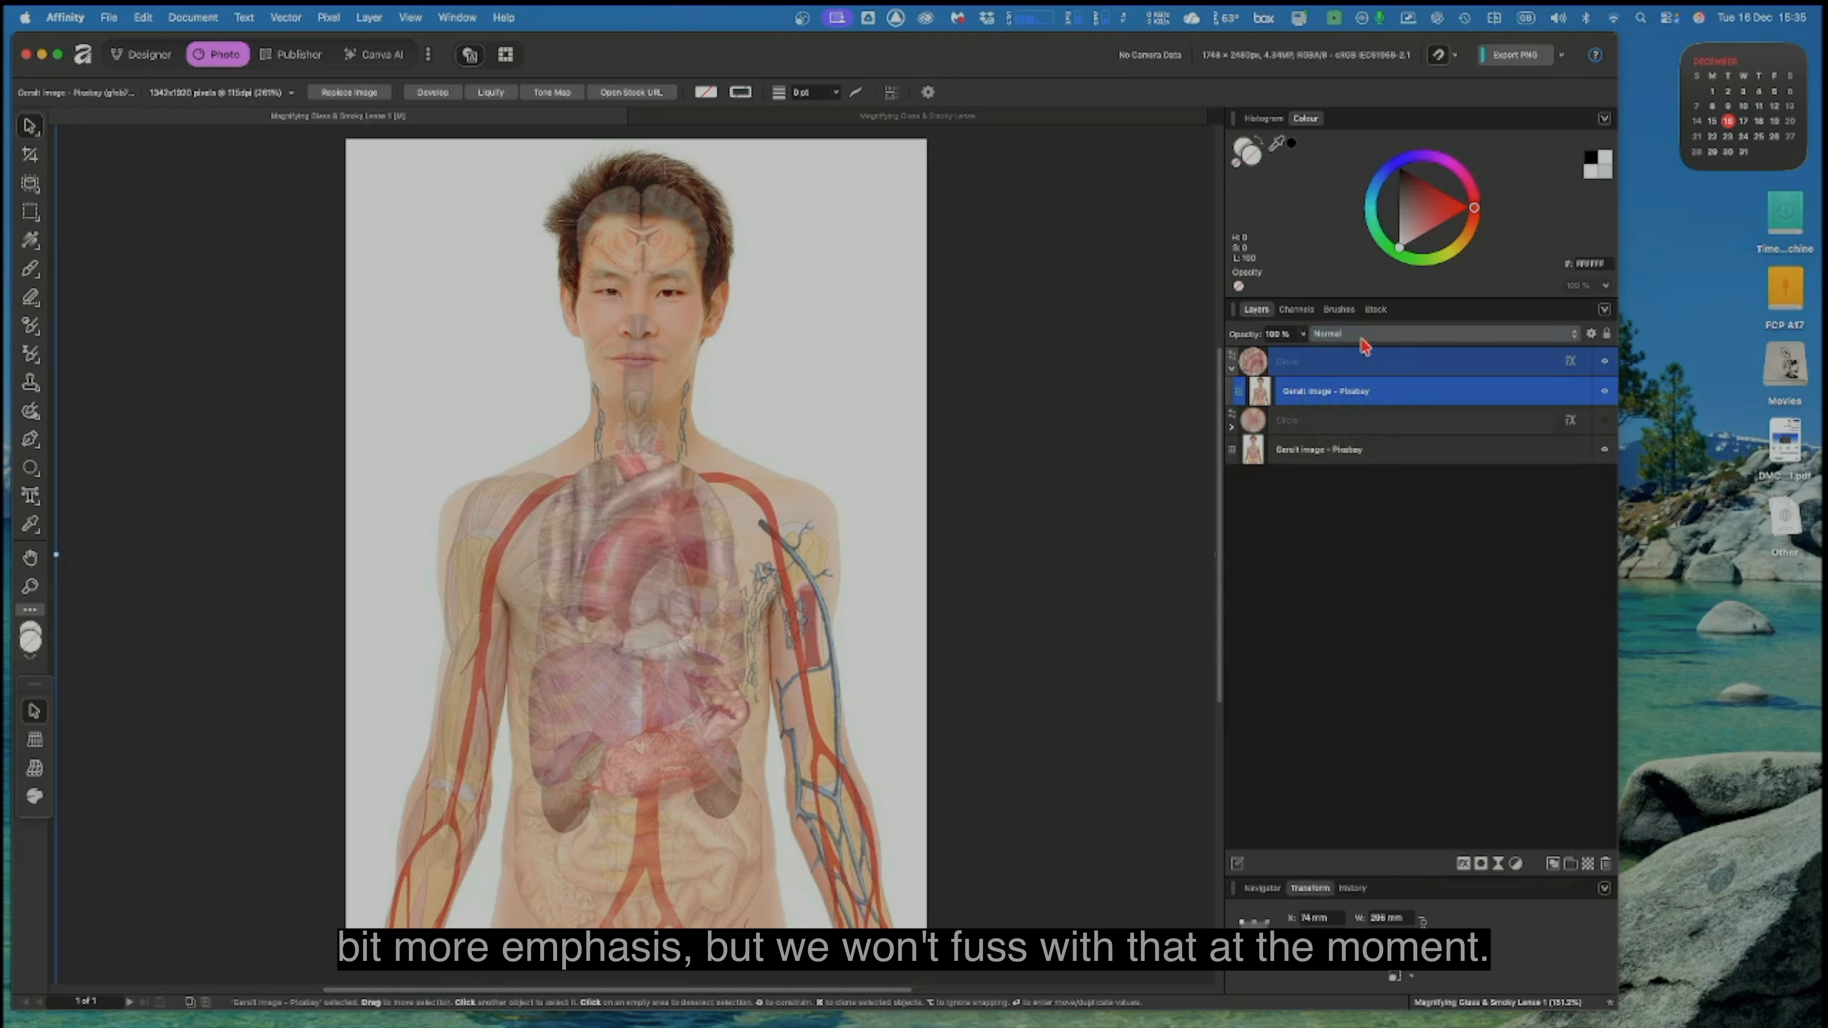
Step: Collapse the magnifying circle layer and move the circle over the body to test the lens, returning it to the chest
click(1362, 364)
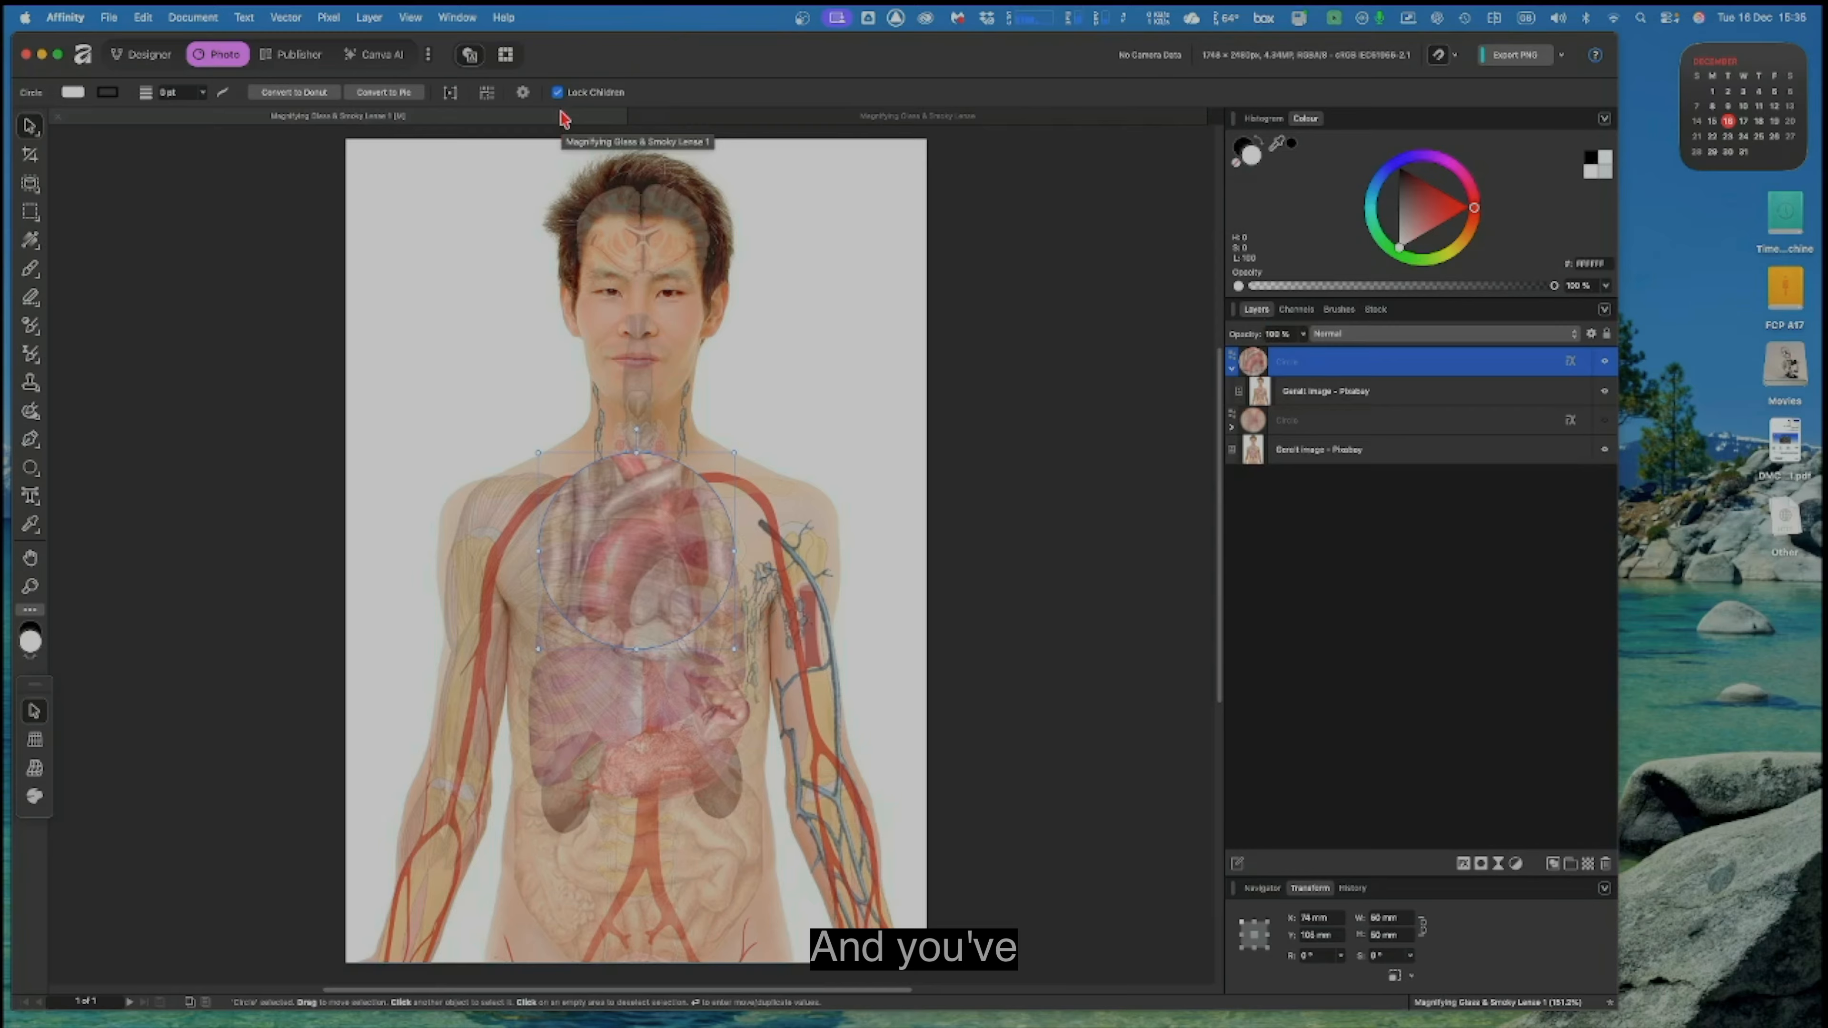
click(1359, 402)
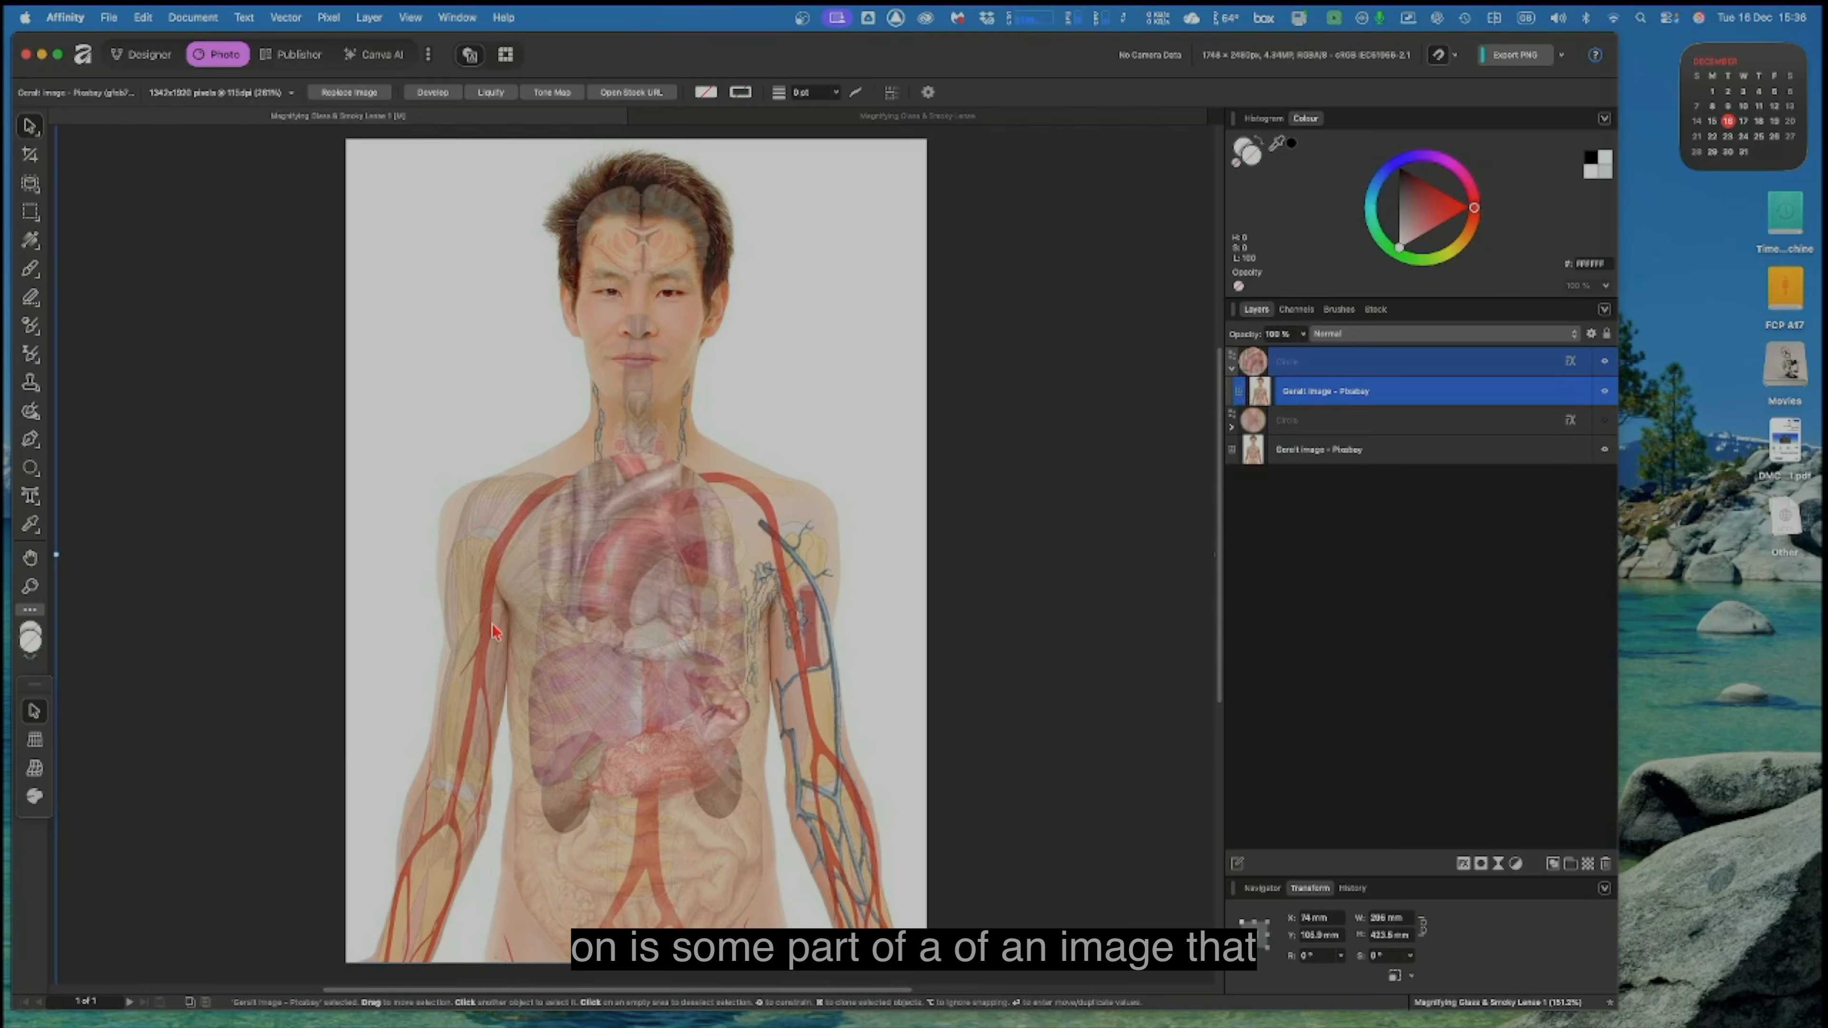
click(1232, 372)
click(1416, 398)
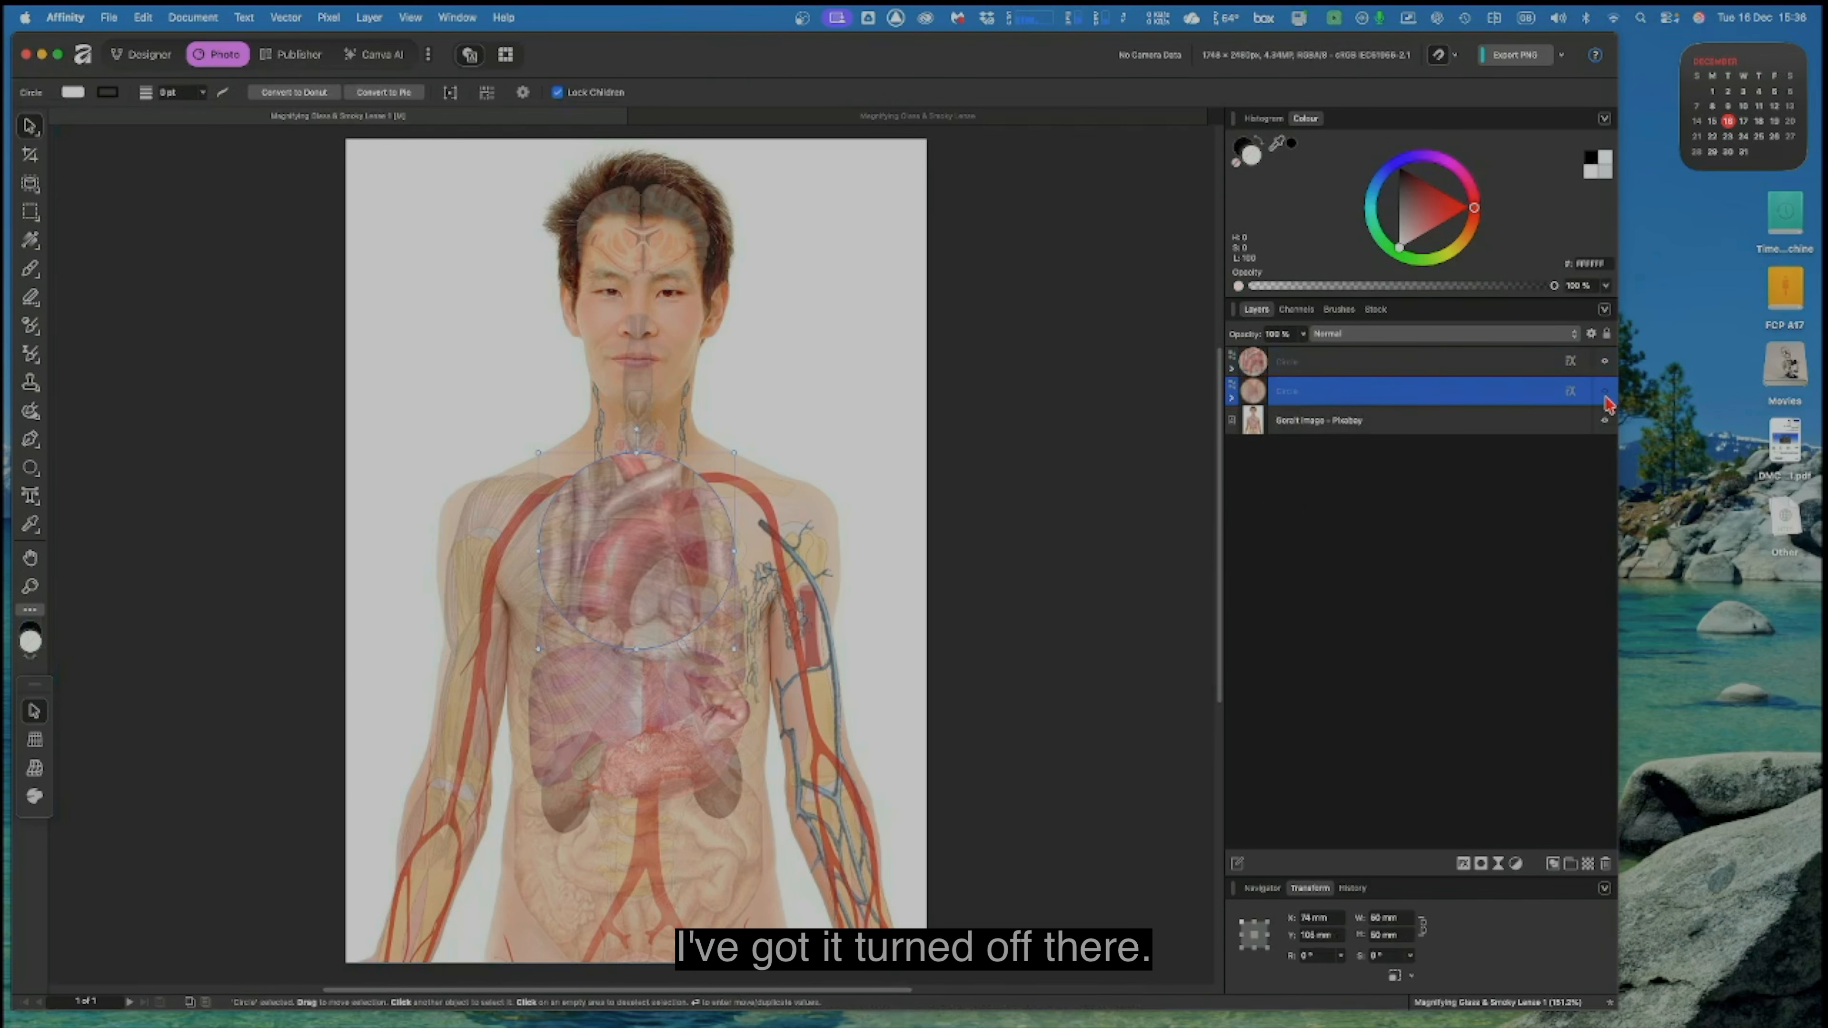
click(1488, 363)
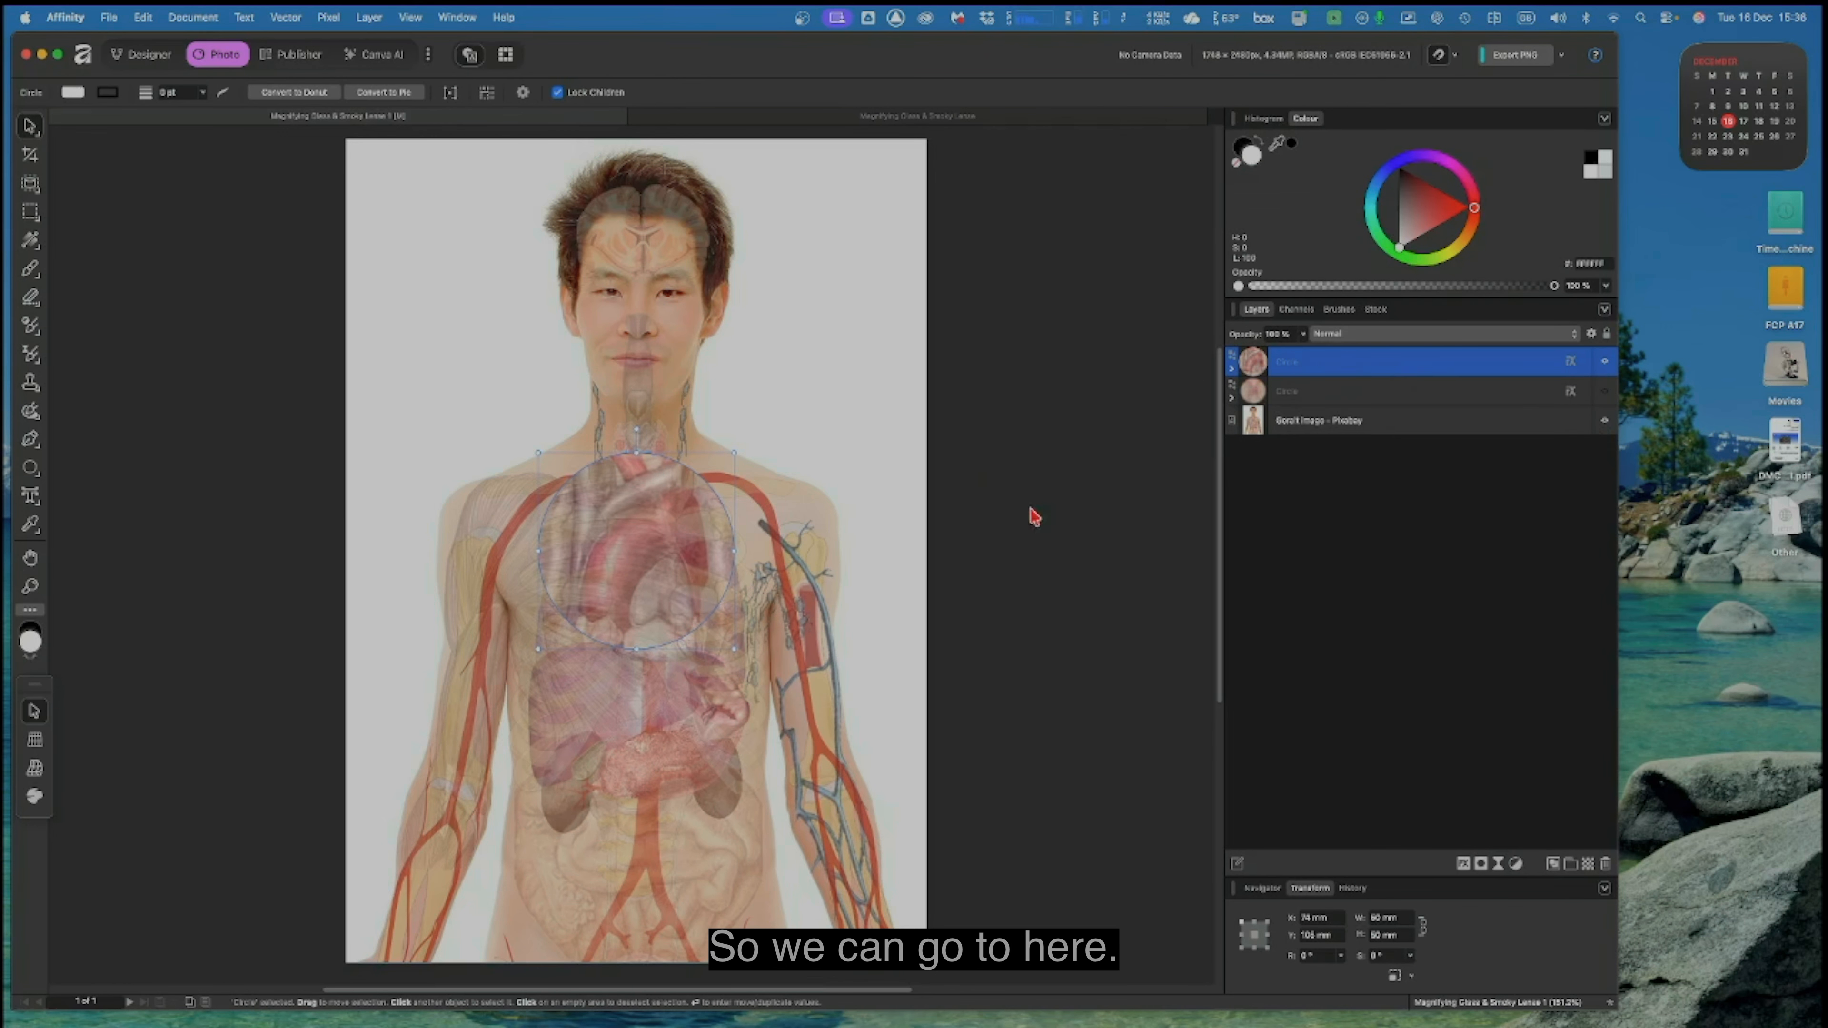
mouse_move(641, 565)
mouse_down()
mouse_move(707, 673)
mouse_move(702, 728)
mouse_move(604, 767)
mouse_move(469, 755)
mouse_move(421, 605)
mouse_move(471, 553)
mouse_move(437, 533)
mouse_move(482, 475)
mouse_move(503, 454)
mouse_move(637, 455)
mouse_move(663, 476)
mouse_move(658, 645)
mouse_move(640, 561)
mouse_up()
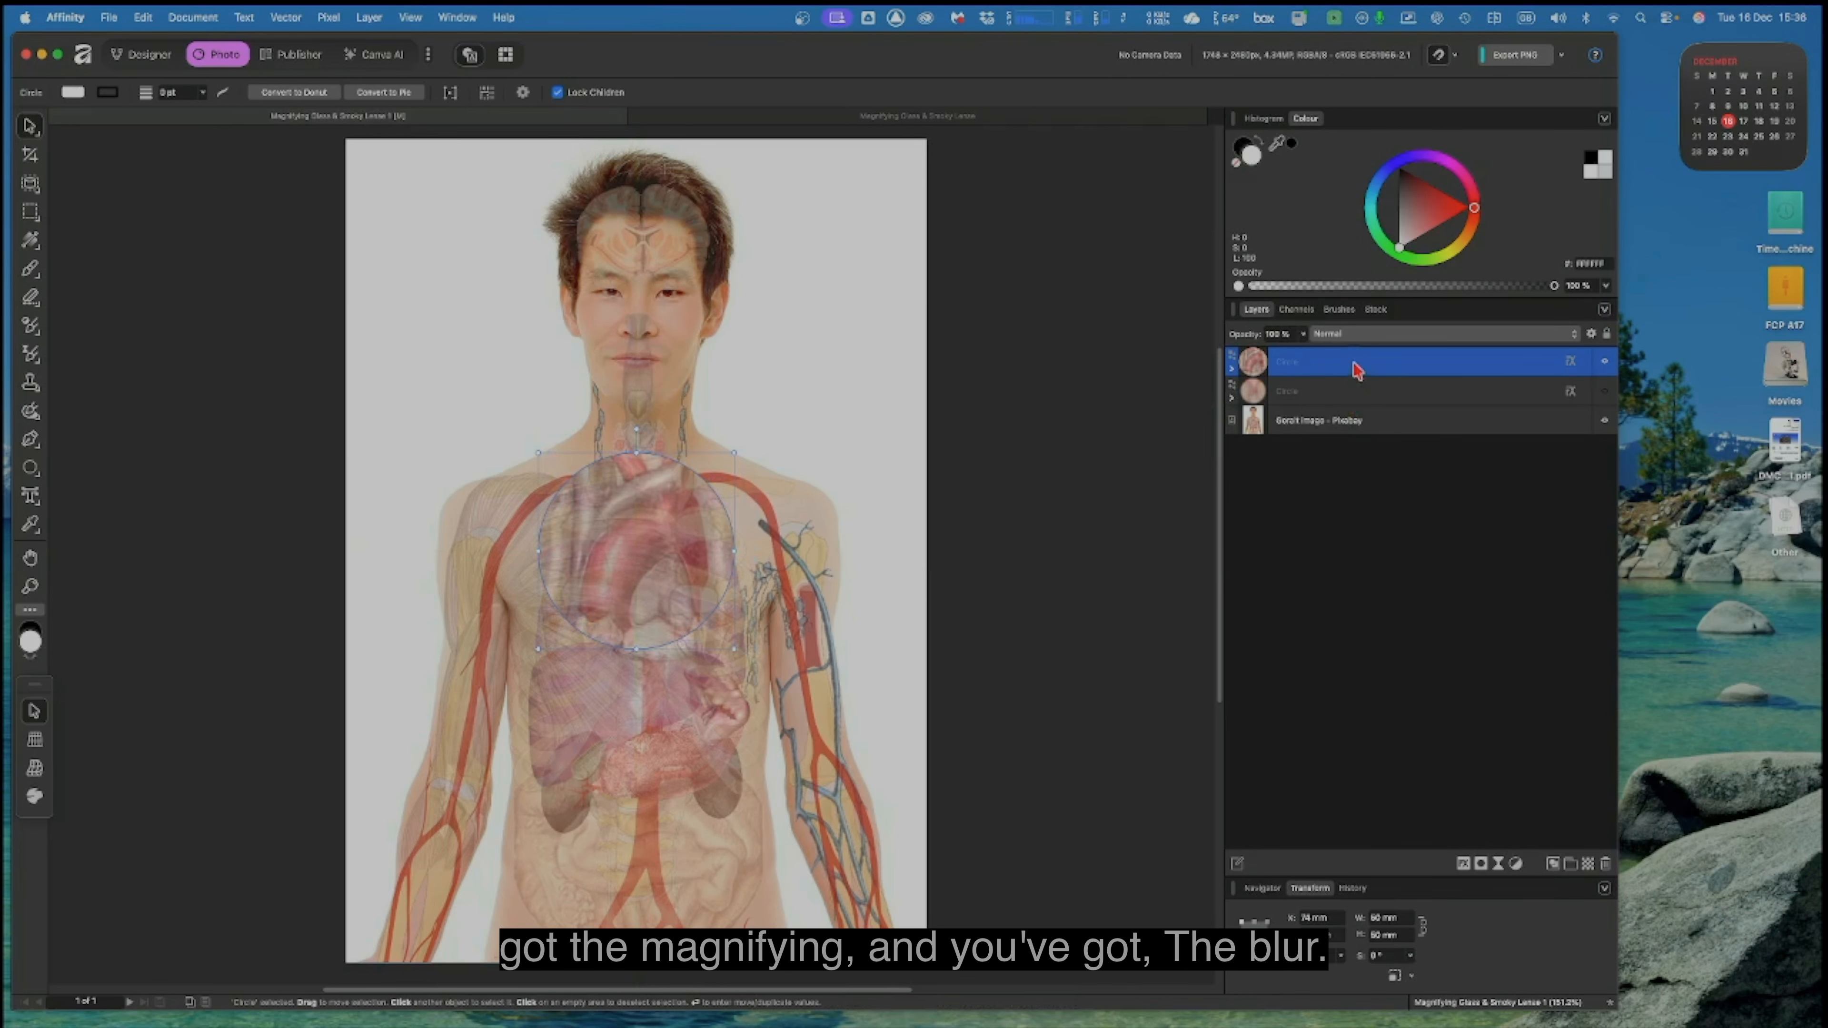
Step: Compare the two lenses by hiding the magnifying circle, showing the blurred circle, and showing the magnifying circle again
click(1349, 402)
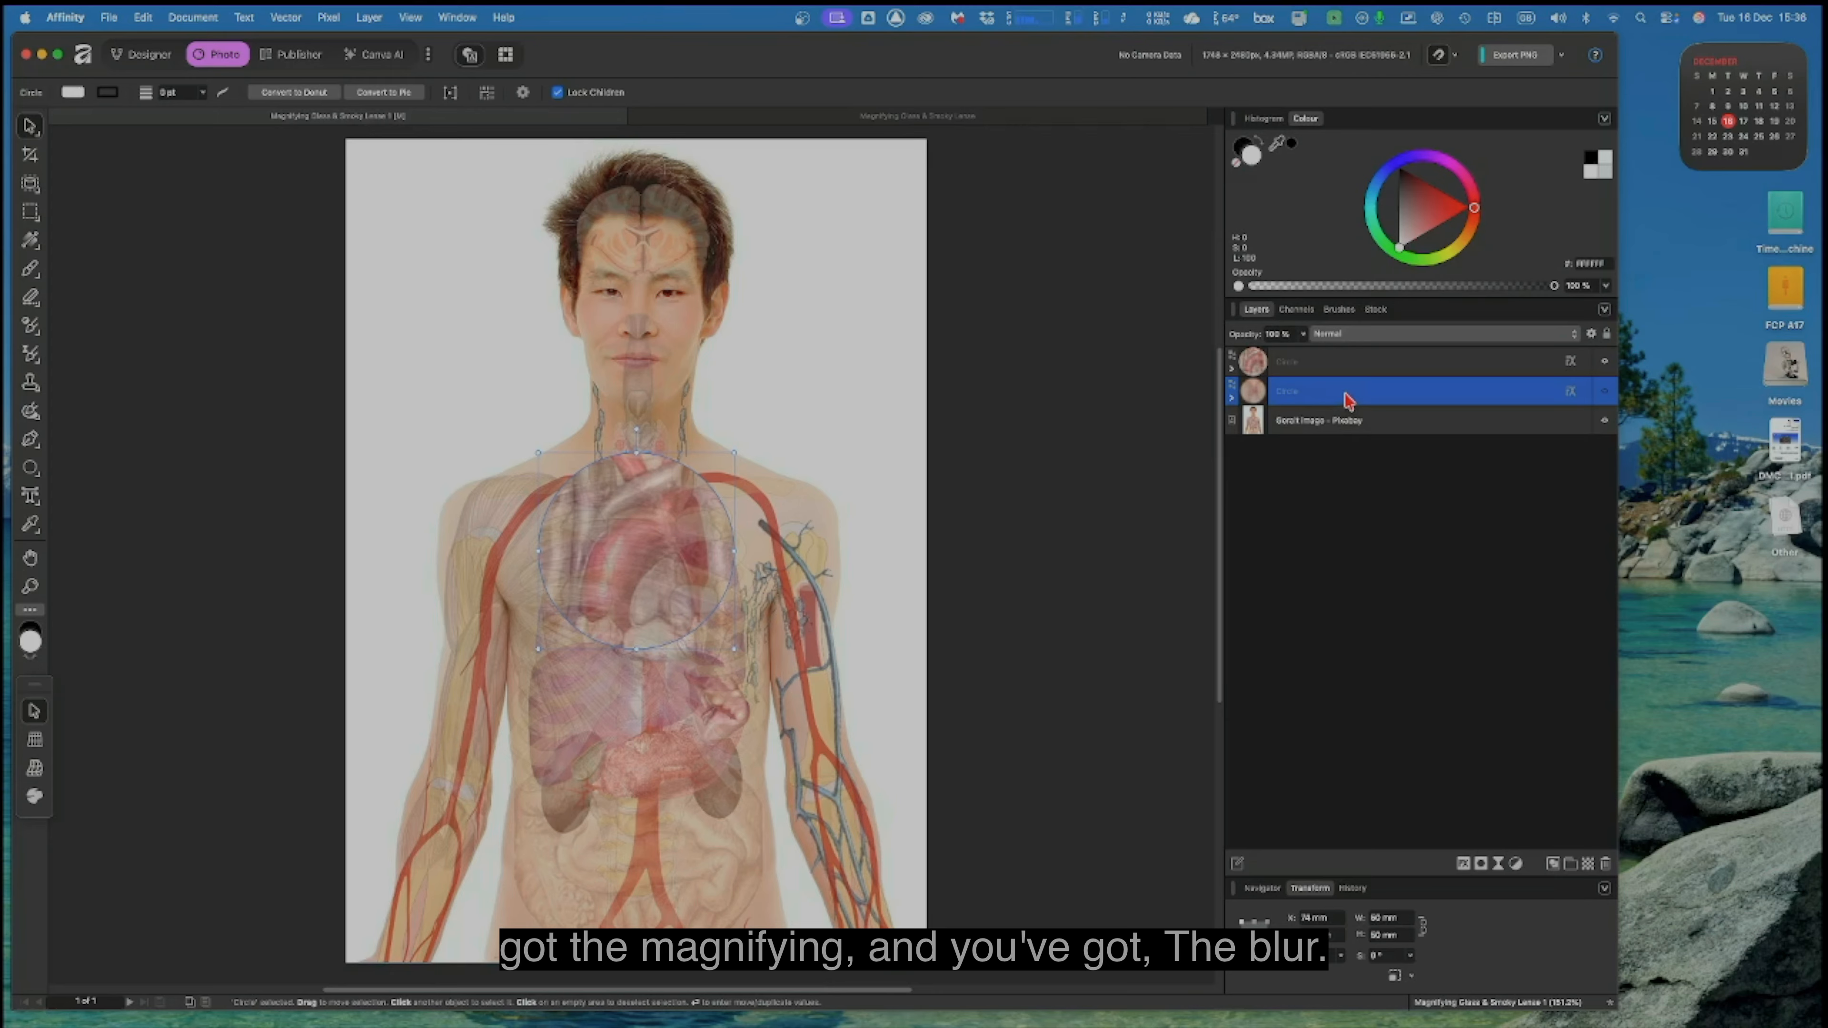
click(1605, 361)
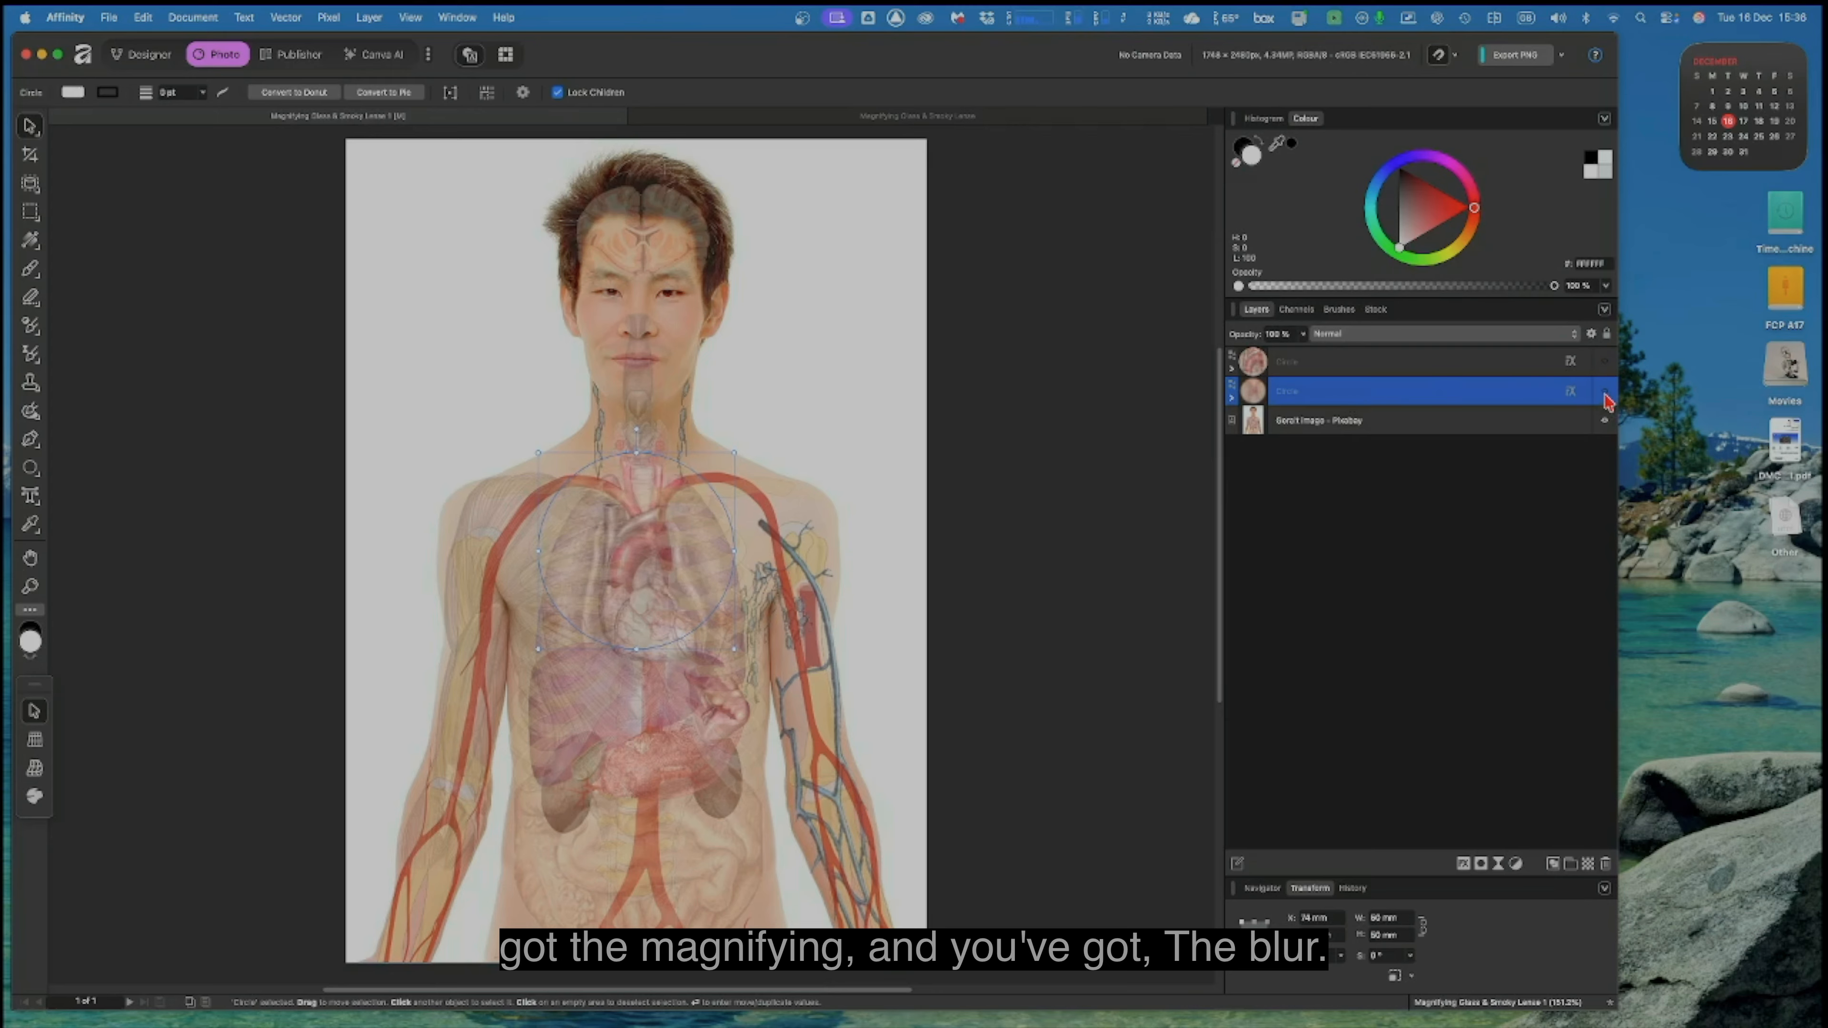
click(1604, 393)
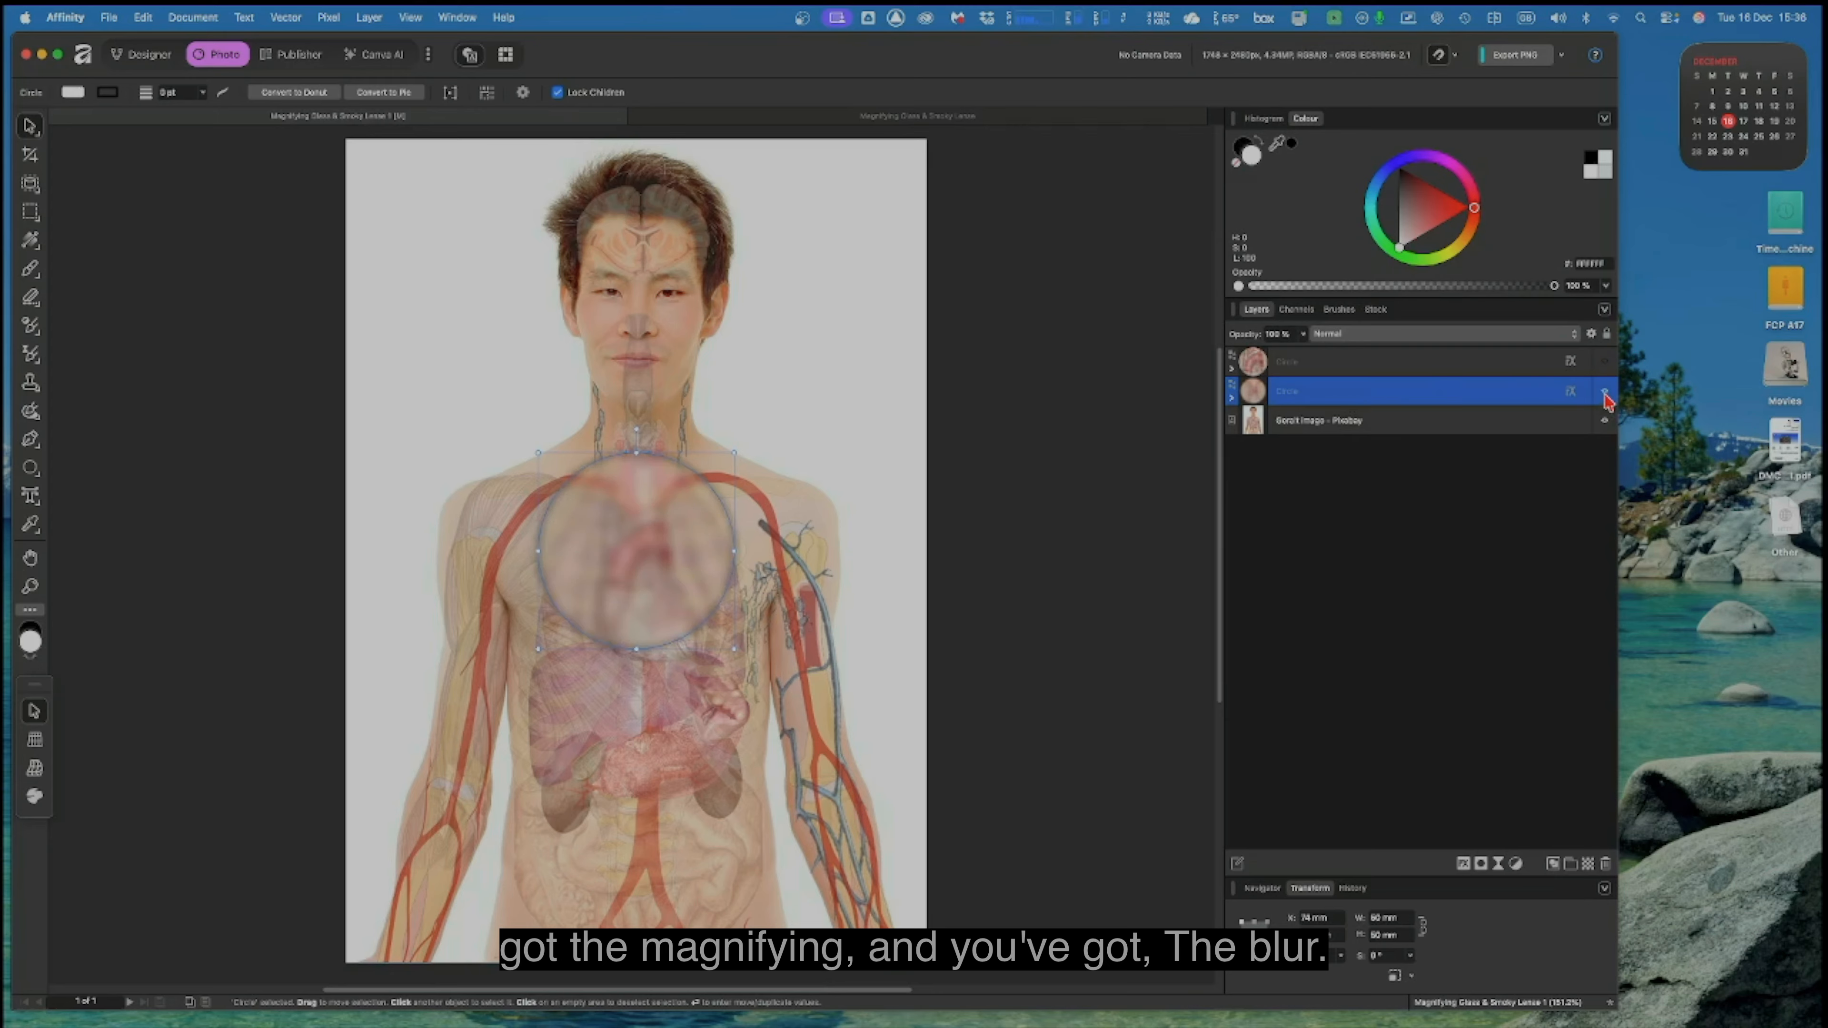
click(1603, 363)
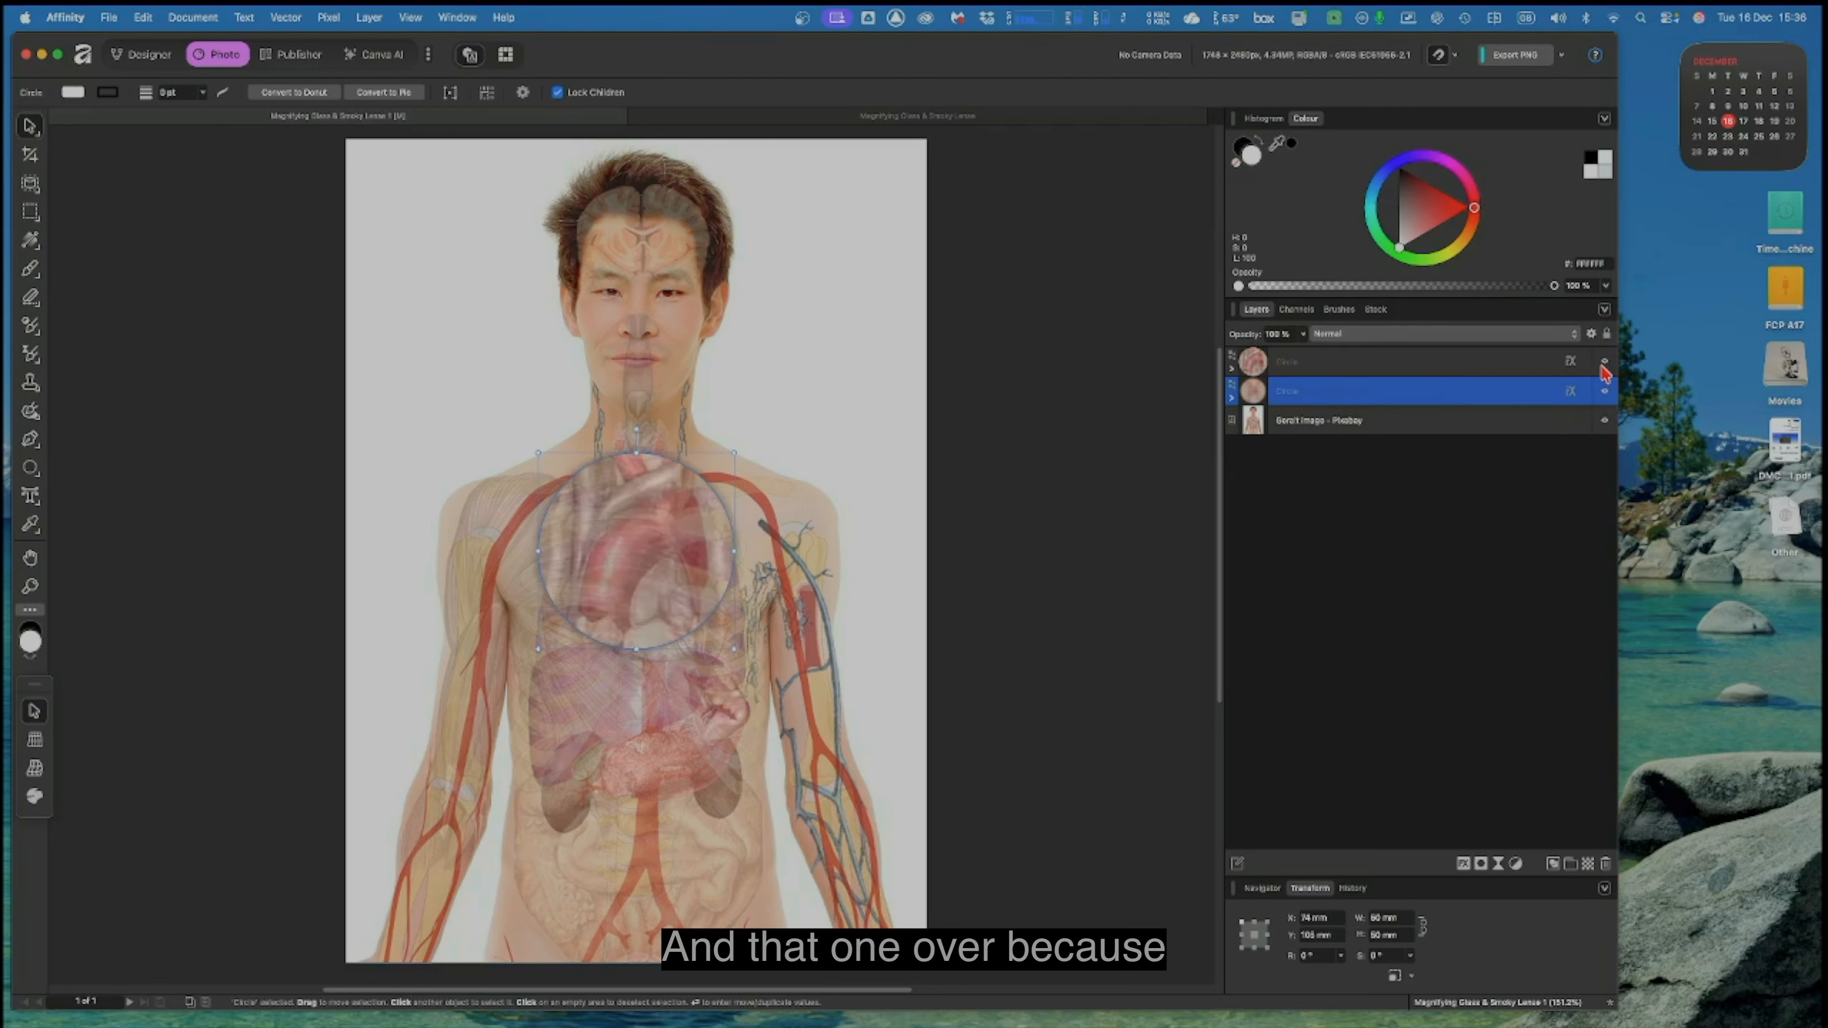
Step: Hide the blurred circle layer so only the magnifying lens shows, and save the document
click(1604, 391)
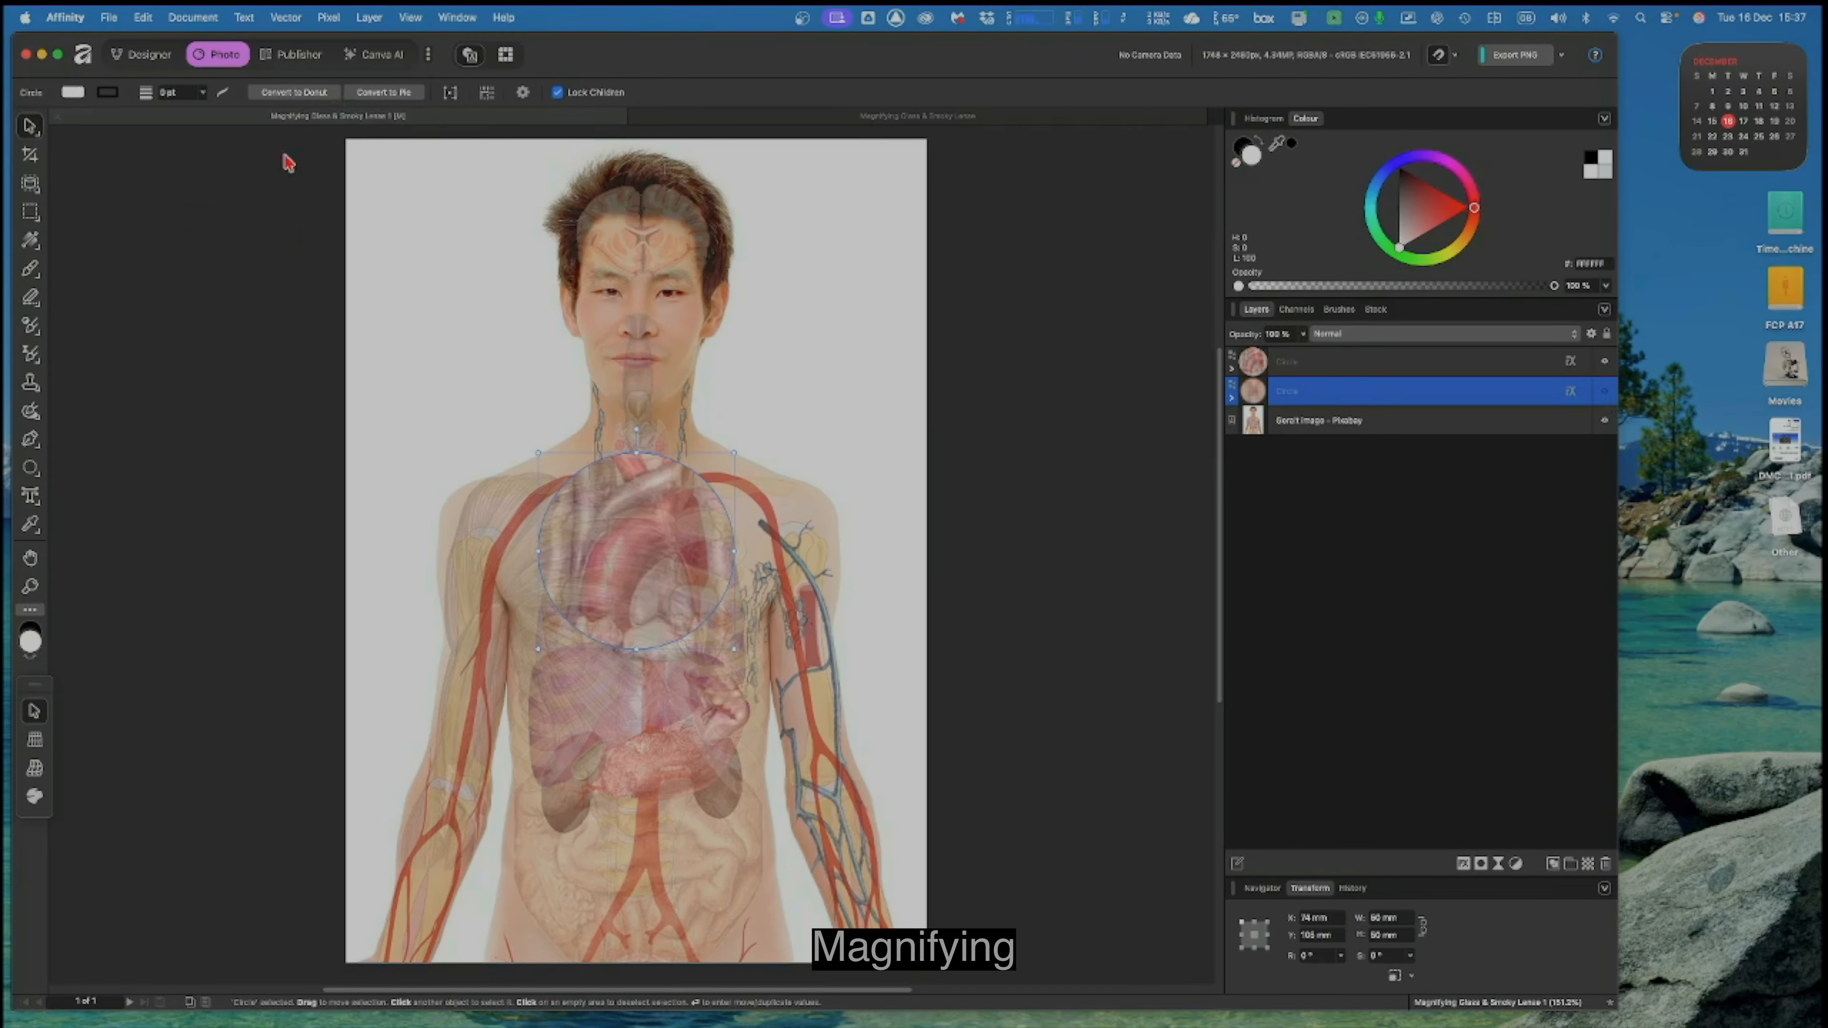
click(110, 19)
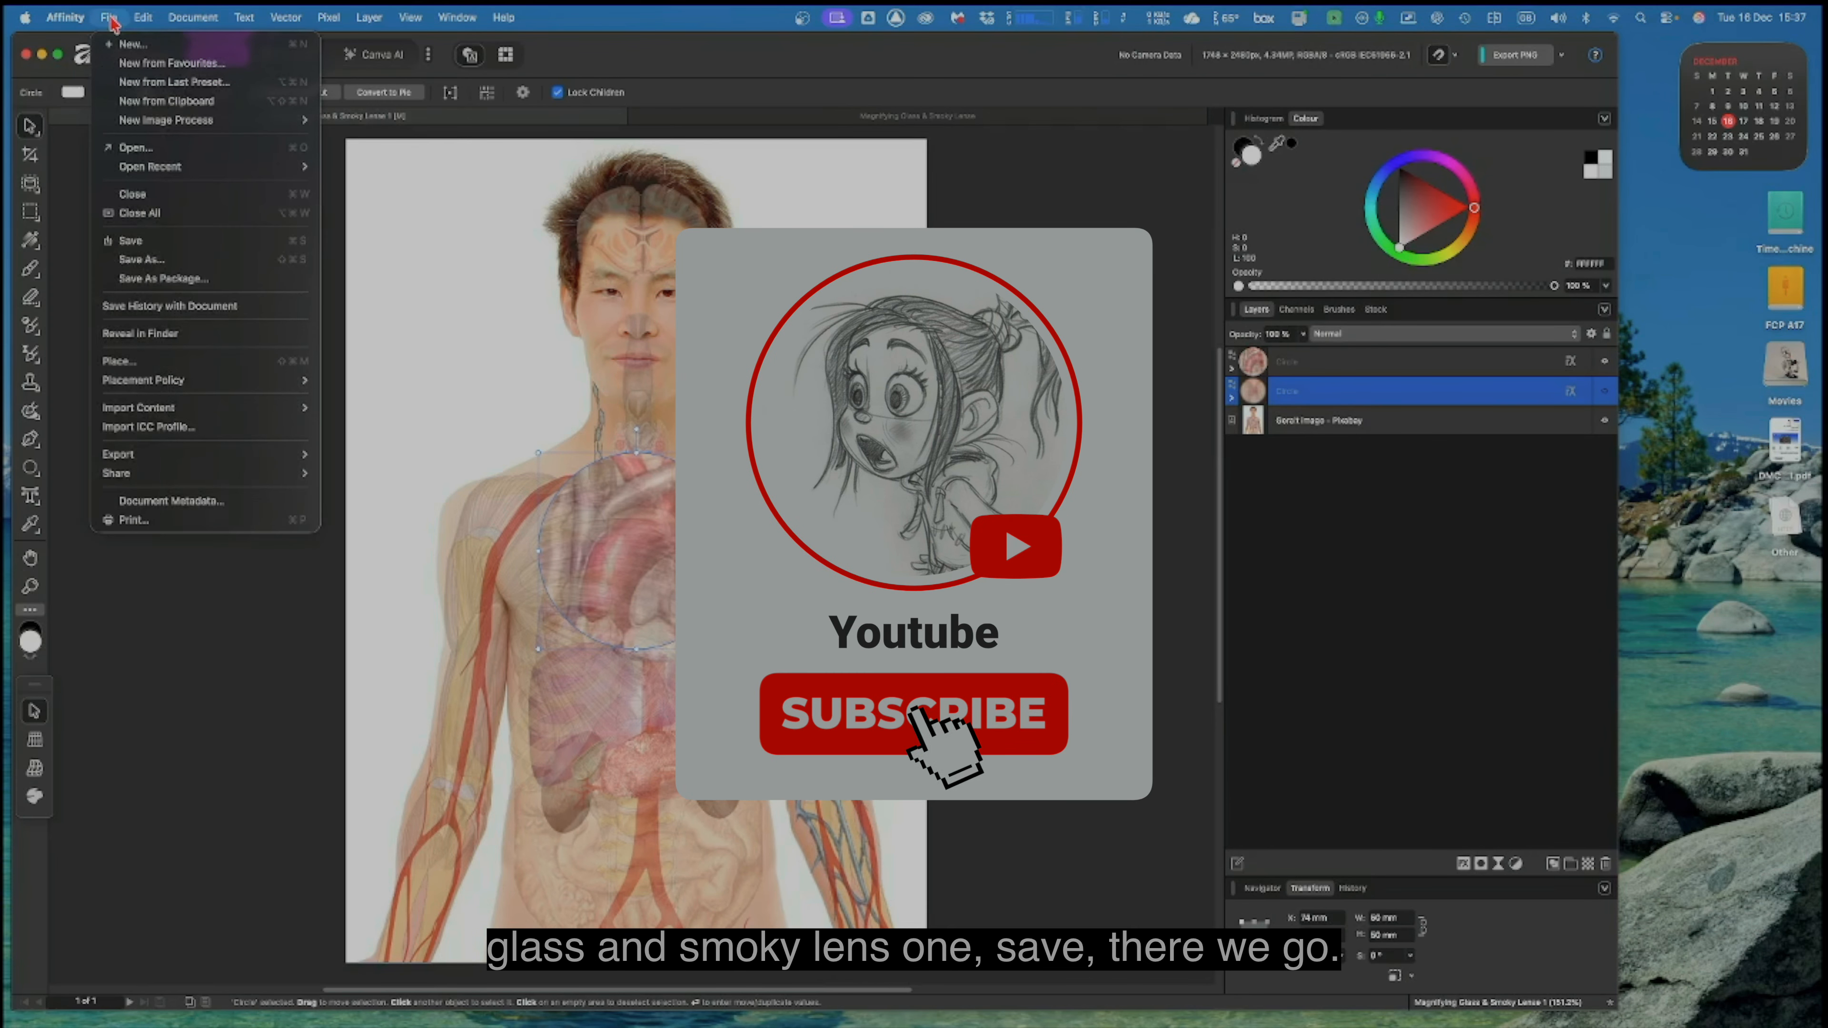
click(139, 245)
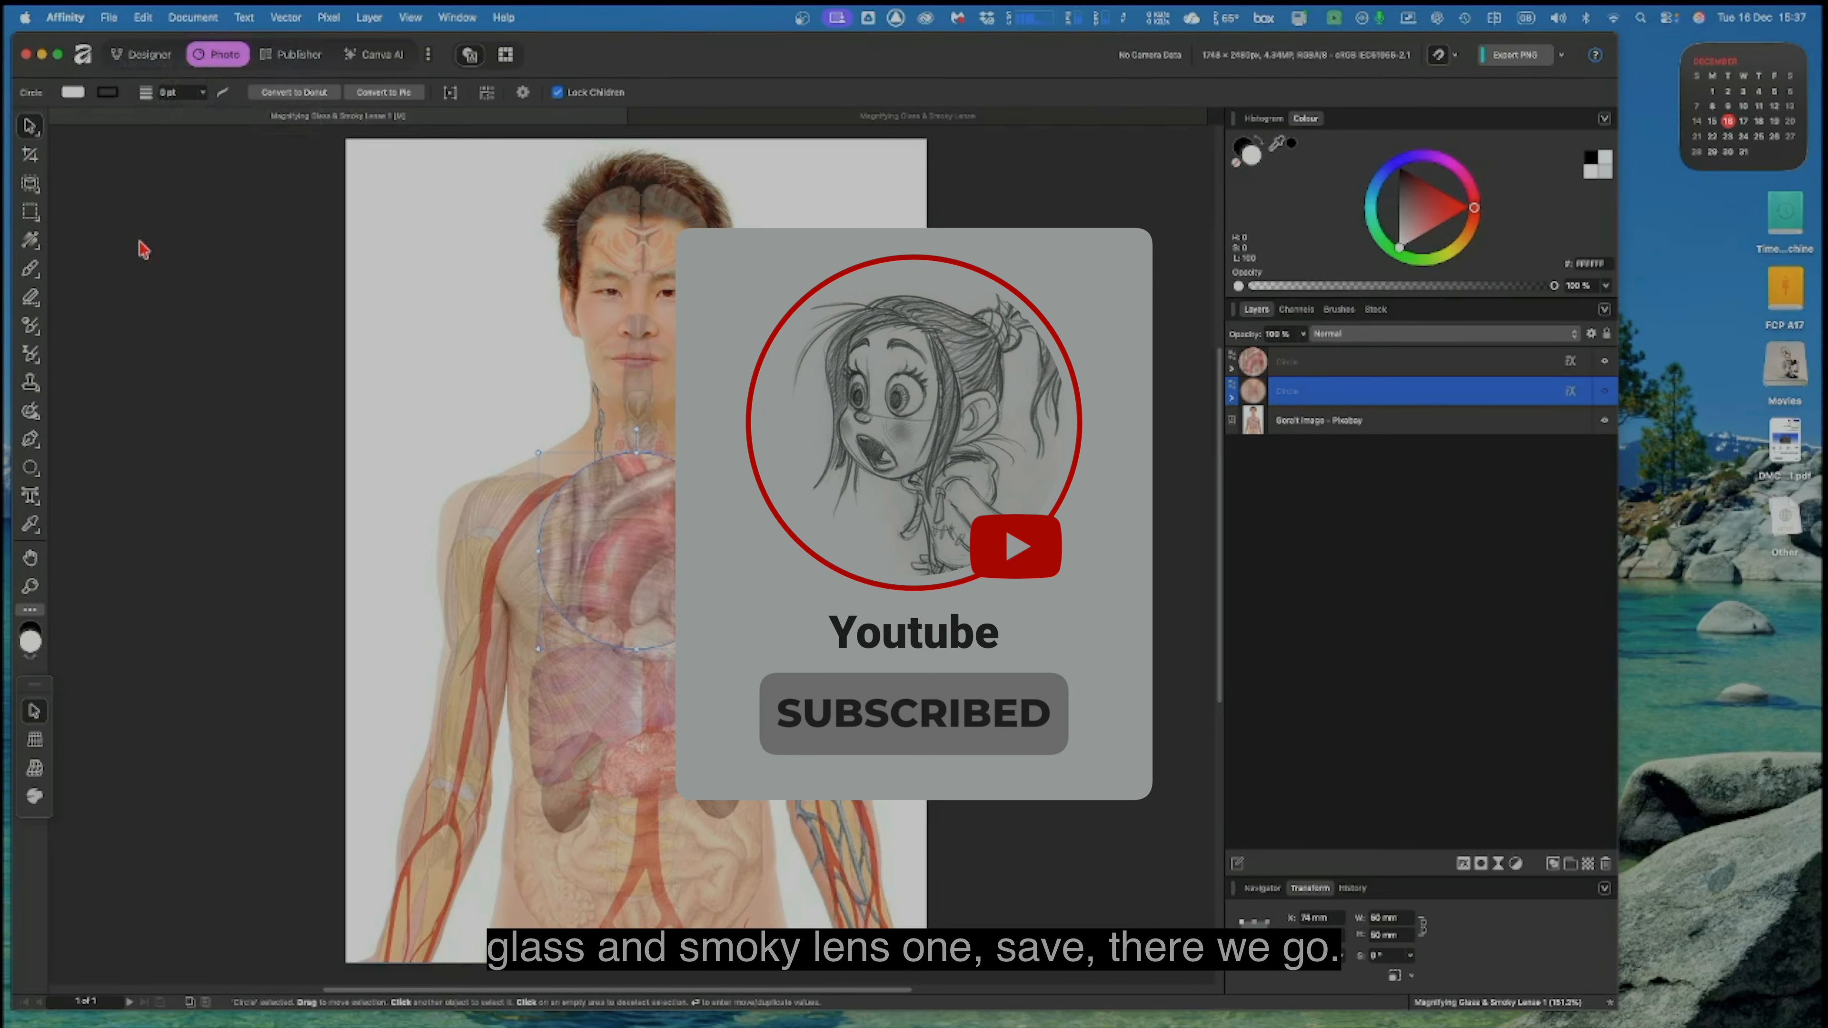